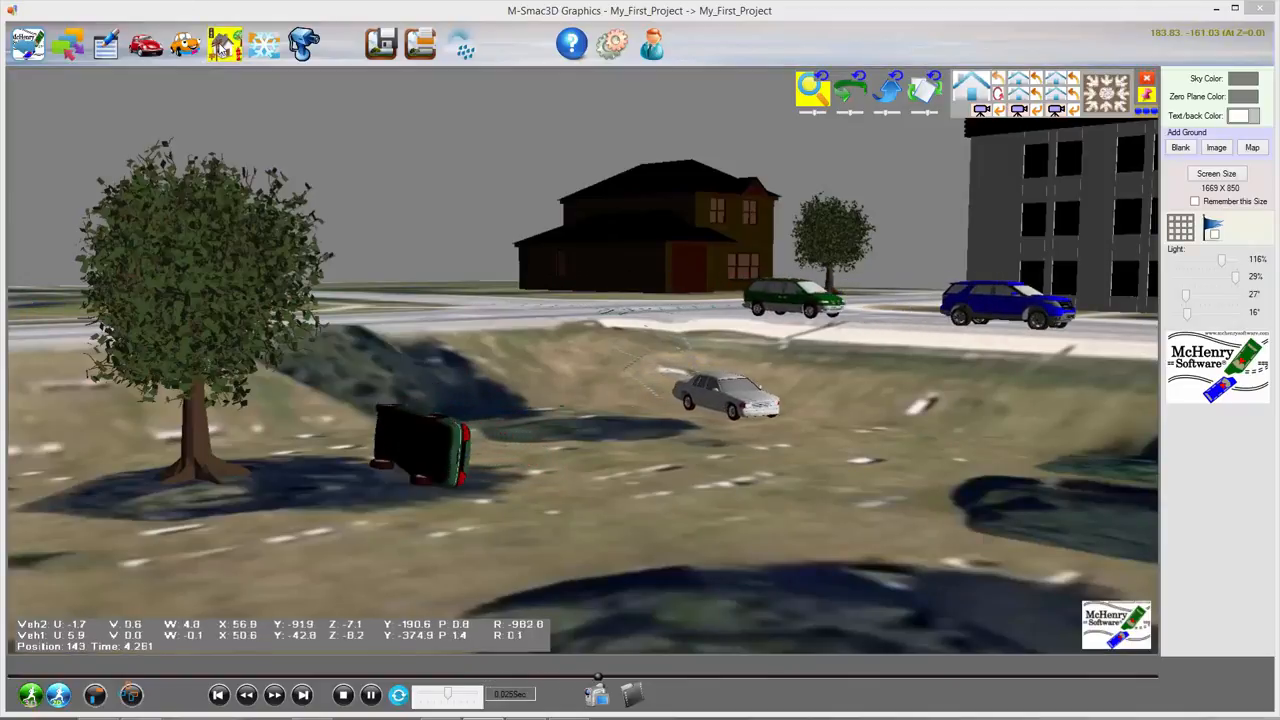
Step: Pause the crash at position 163, then browse MSoft3D > Objects3D for DXF models without loading any
left_click(370, 694)
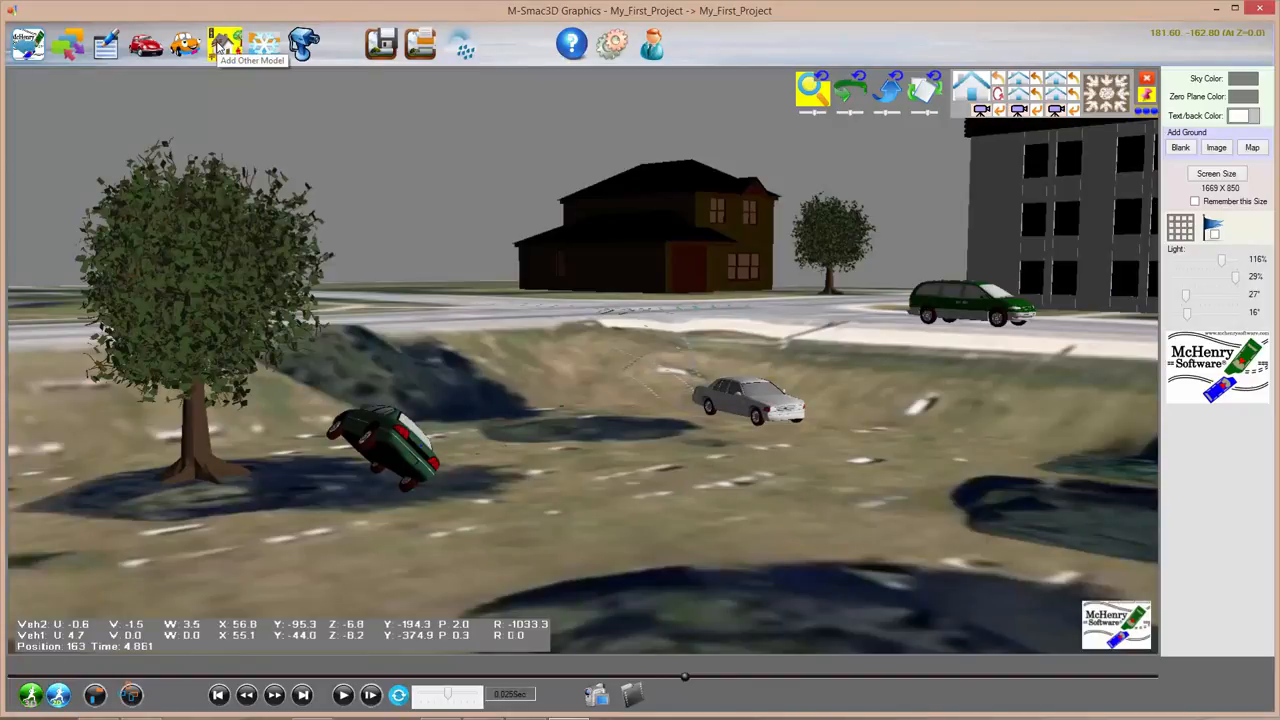
left_click(224, 46)
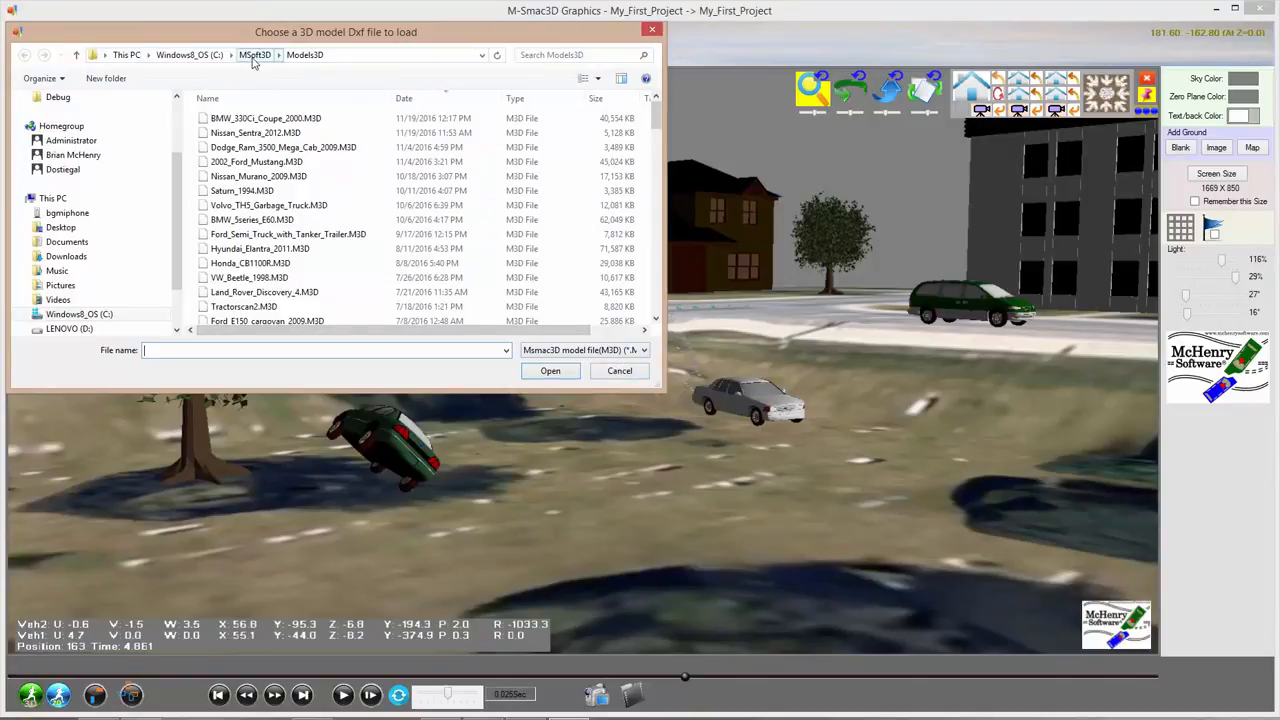
left_click(254, 54)
double_click(240, 333)
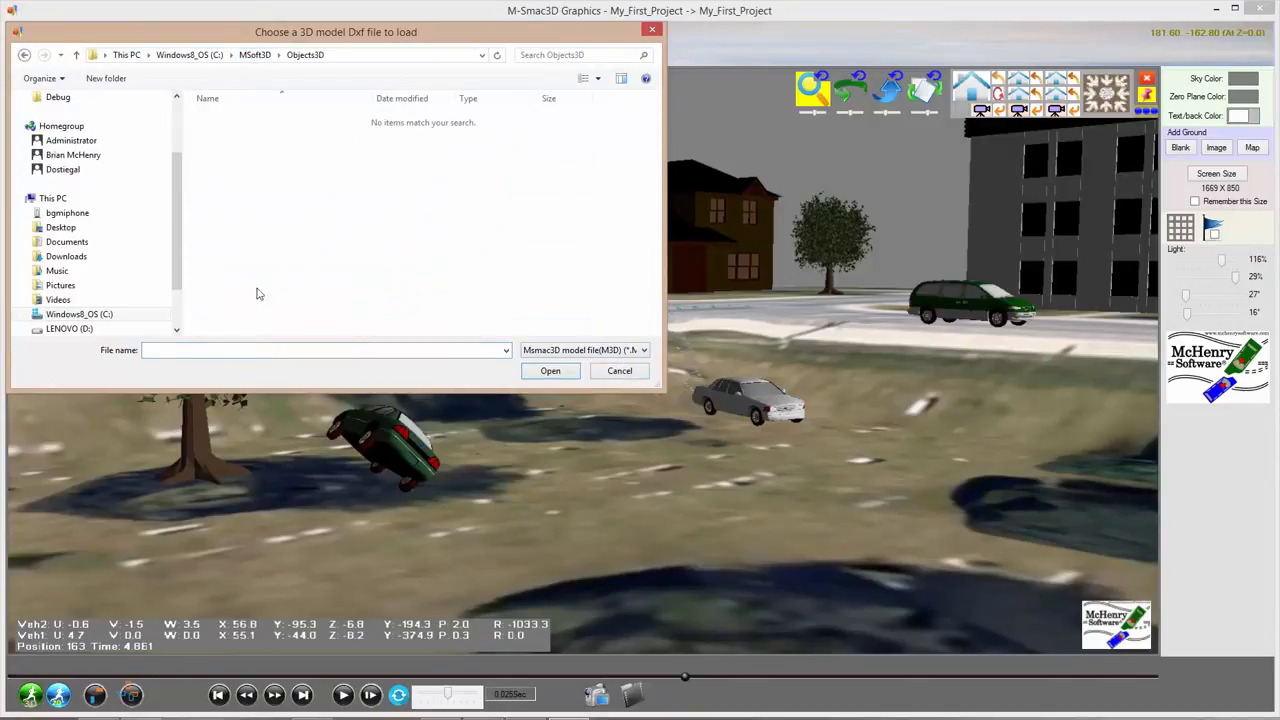
left_click(640, 350)
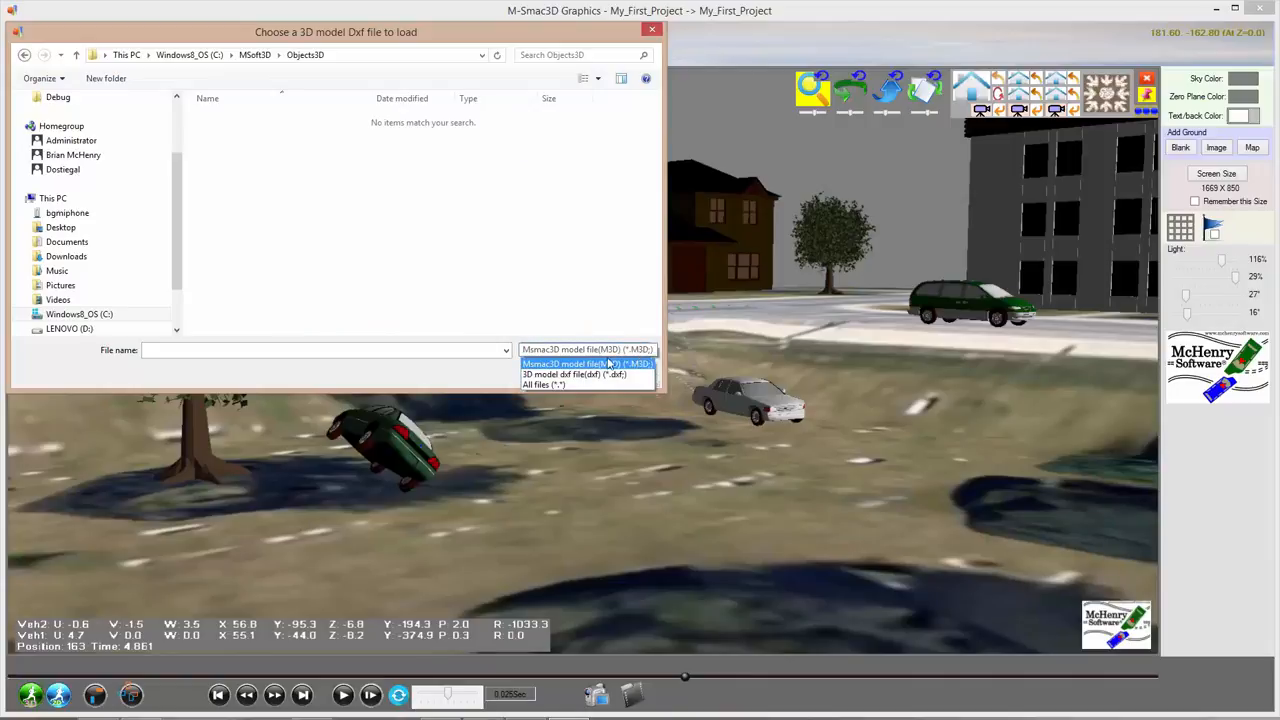
left_click(575, 369)
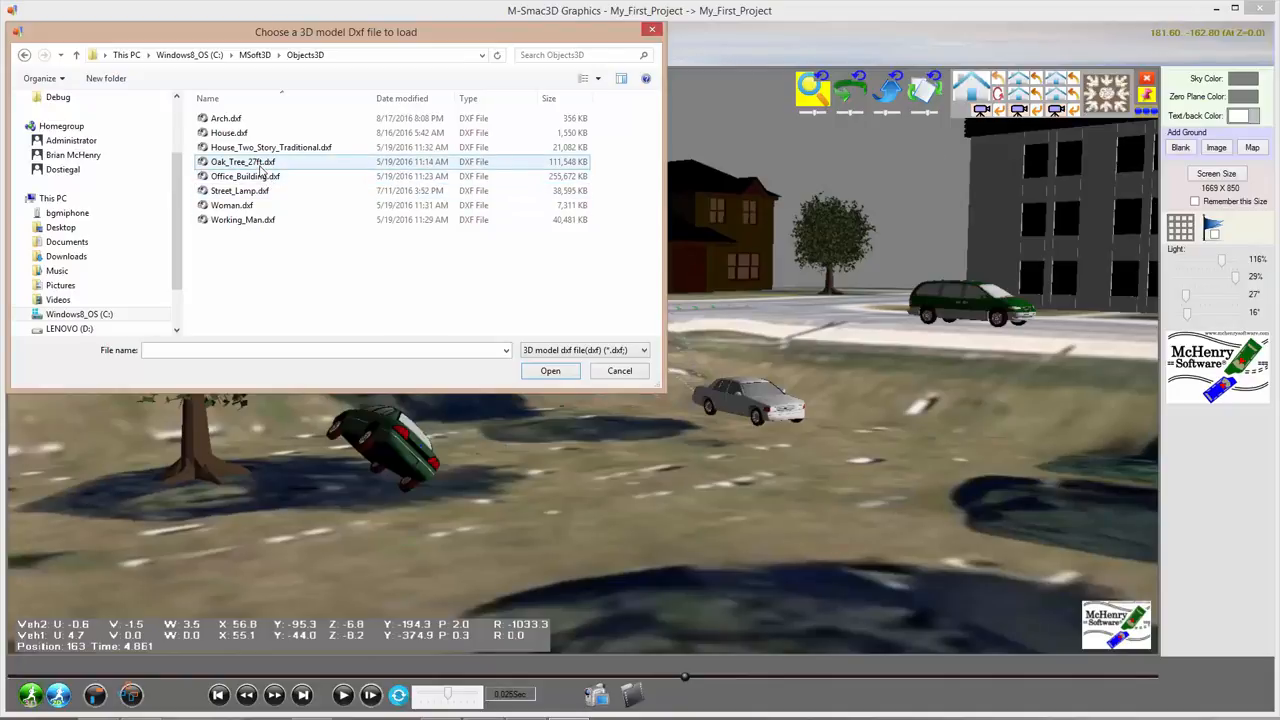
left_click(617, 377)
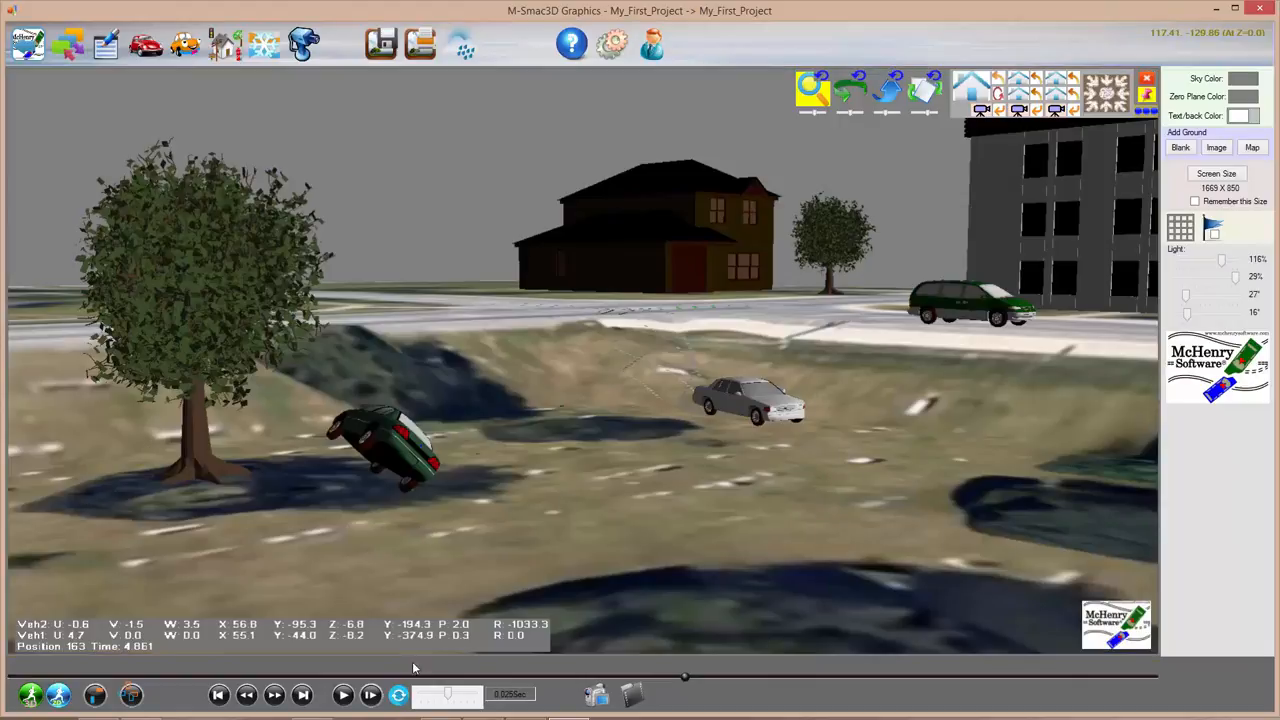
Step: Replay the crash from the start and pause it at position 66 mid-rollover
left_click(344, 697)
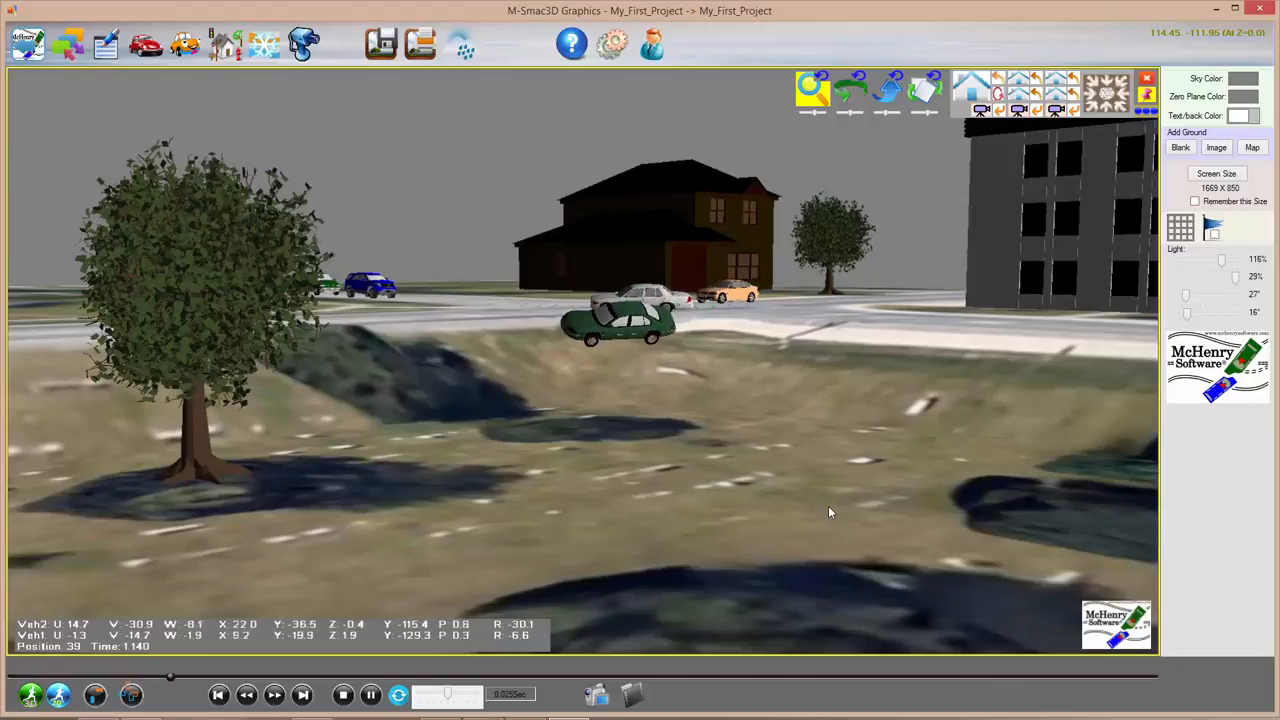
left_click(370, 695)
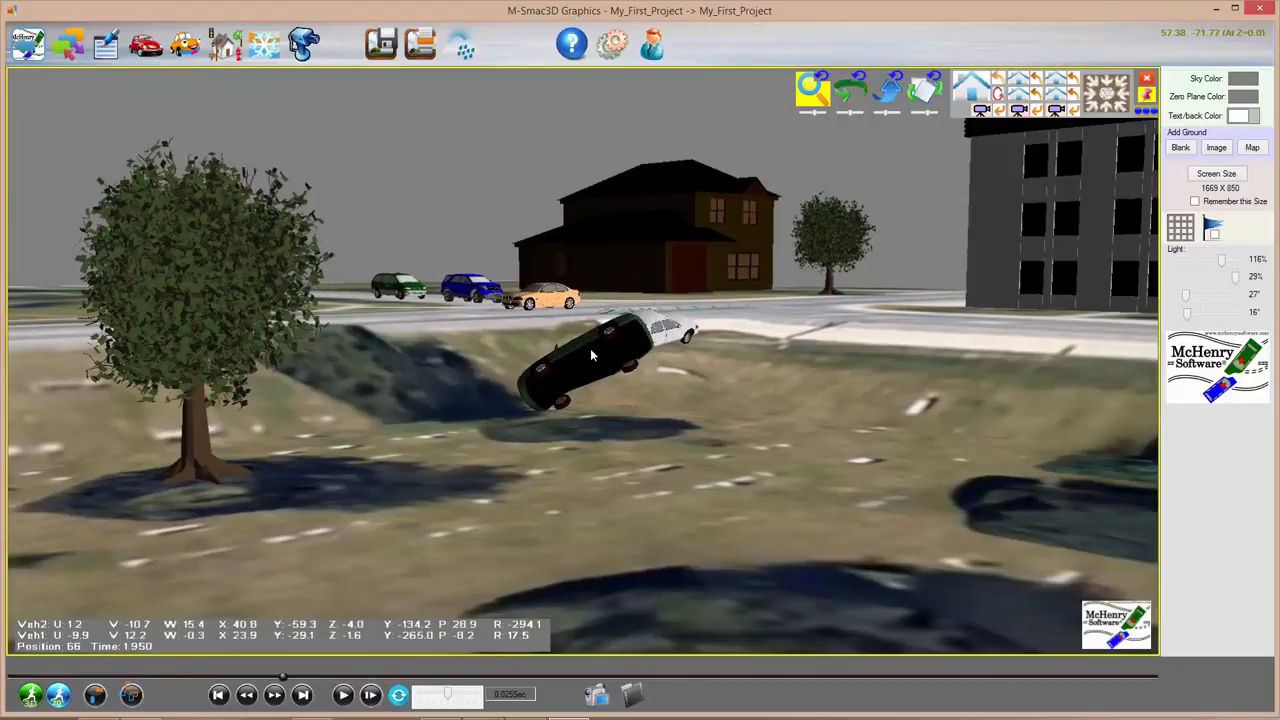
Step: Switch the side panel from the white car to the green car and back, then zoom in
left_click(662, 335)
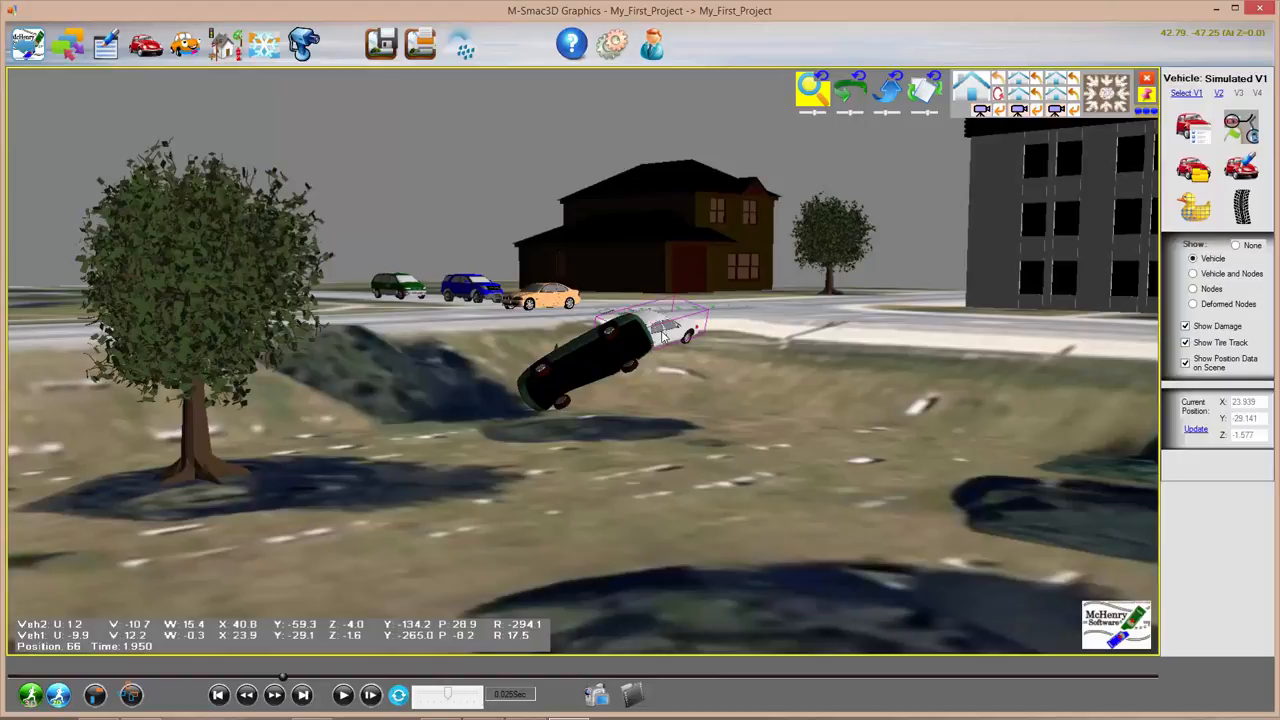
left_click(568, 352)
left_click(666, 336)
scroll(723, 330, "up", 5)
scroll(723, 330, "up", 4)
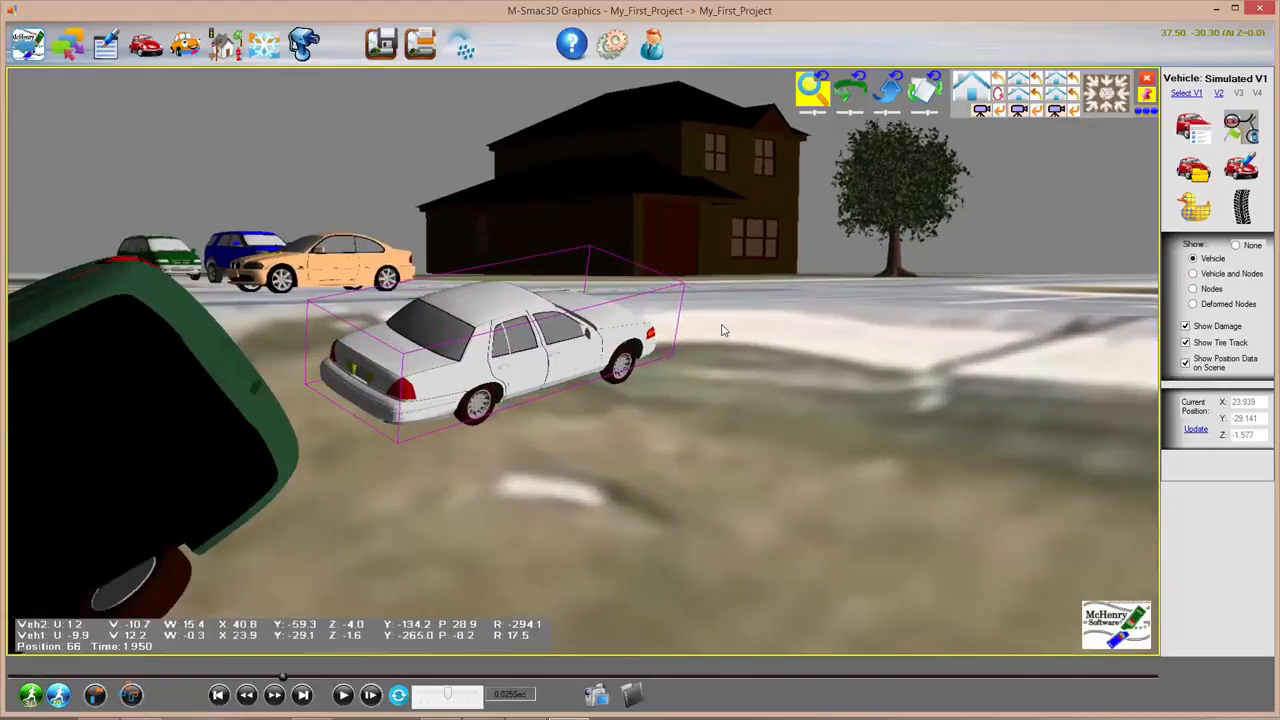
Step: Try the Nodes and Deformed Nodes views, settle on Vehicle and Nodes, and show Structural Nodes (1420 points)
left_click(1194, 274)
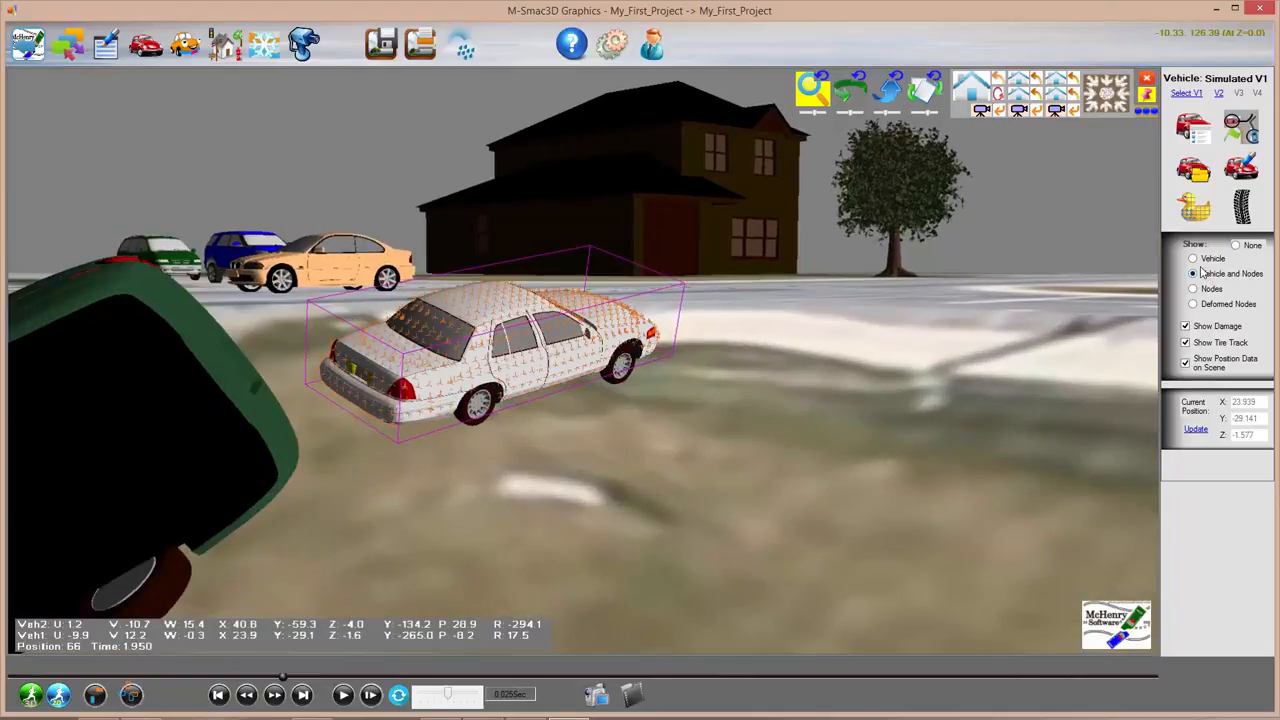
left_click(1193, 289)
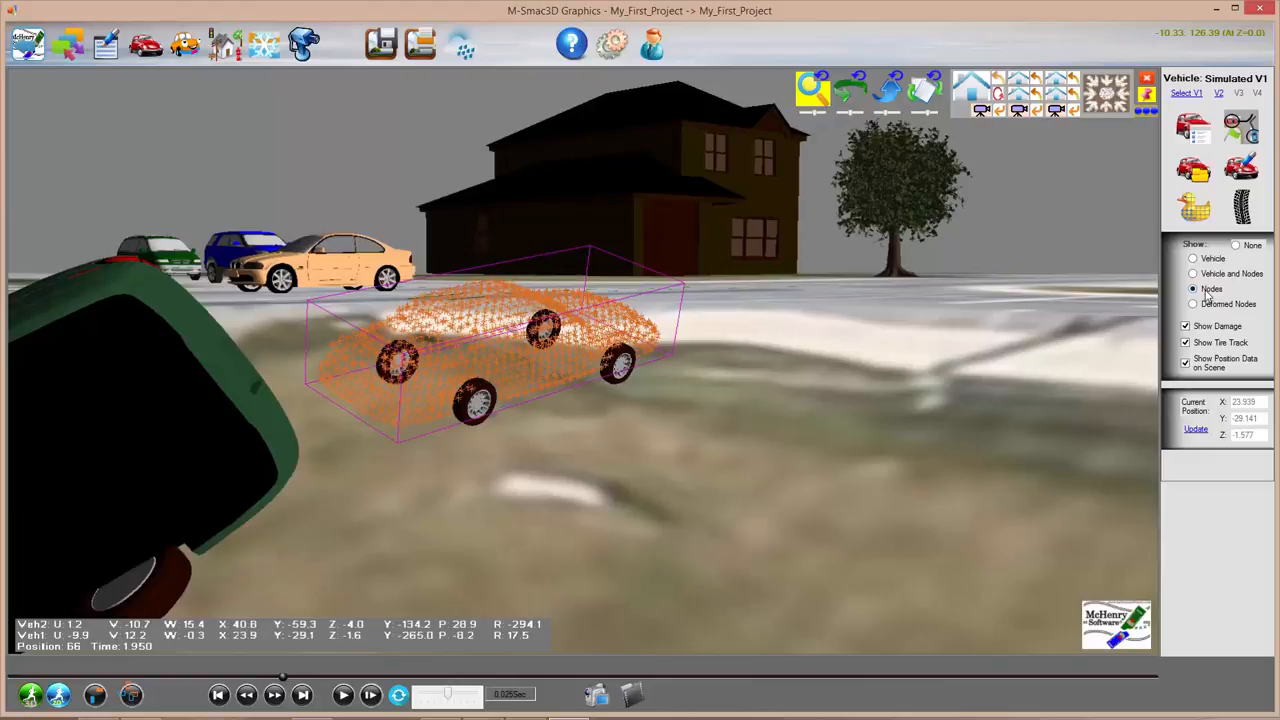
left_click(1210, 276)
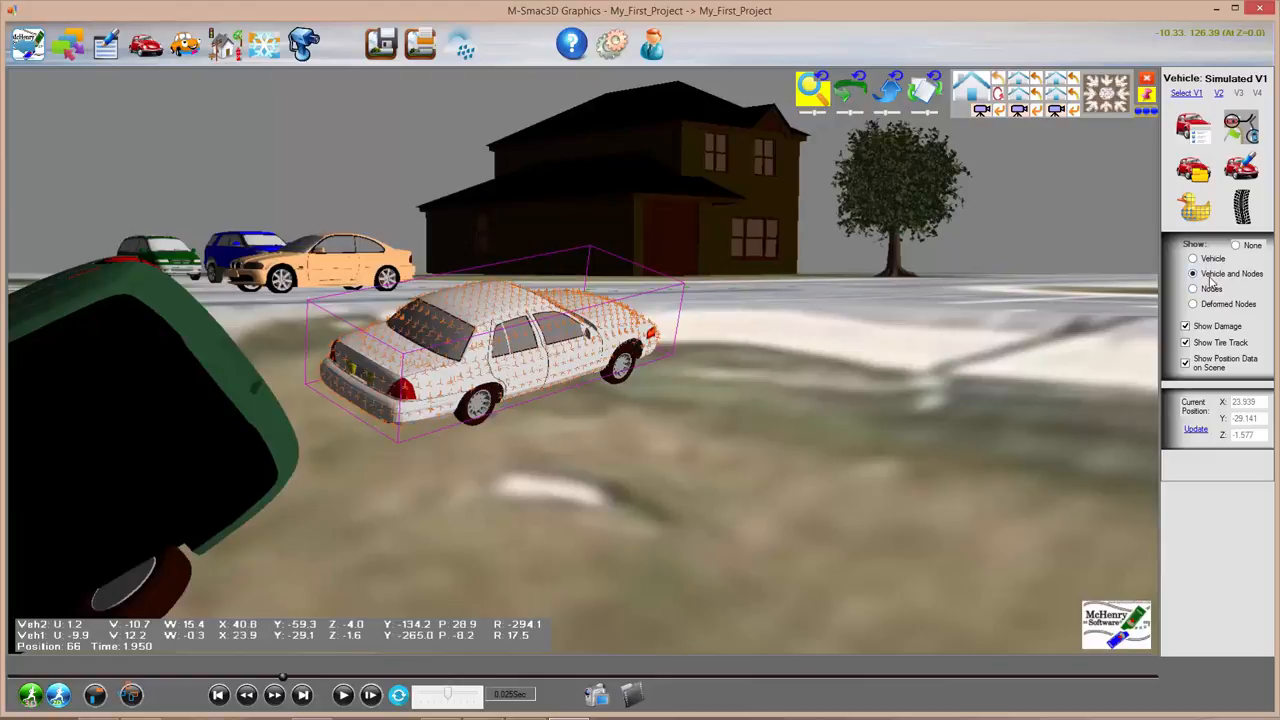
left_click(1195, 304)
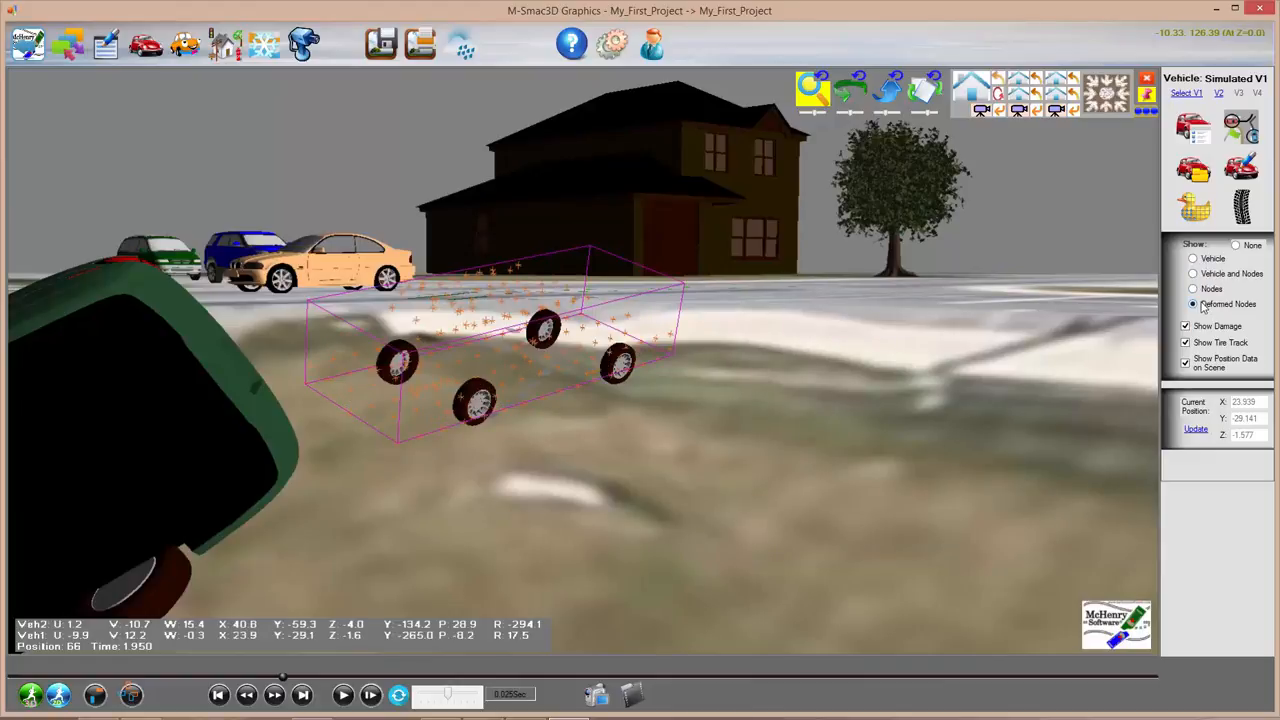
left_click(1197, 275)
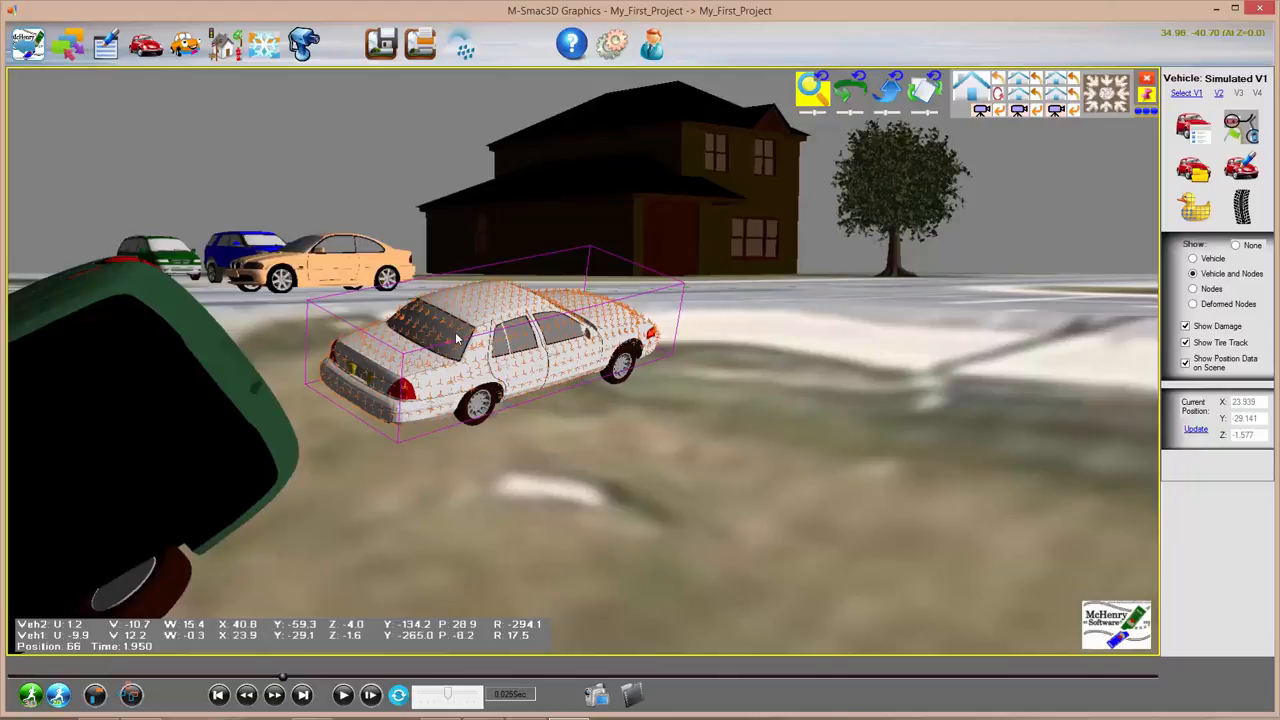
left_click(1193, 207)
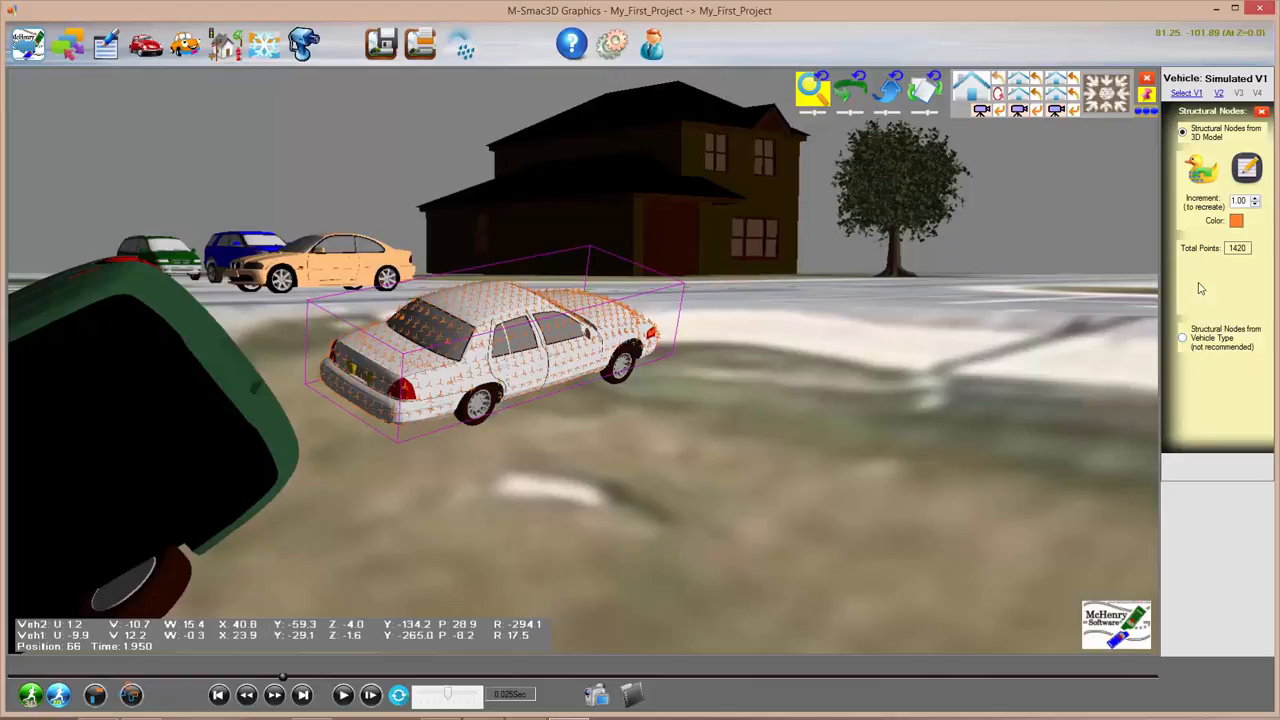
Step: Re-create the white car's hard points, replacing 1420 structural nodes with 322
left_click(1200, 170)
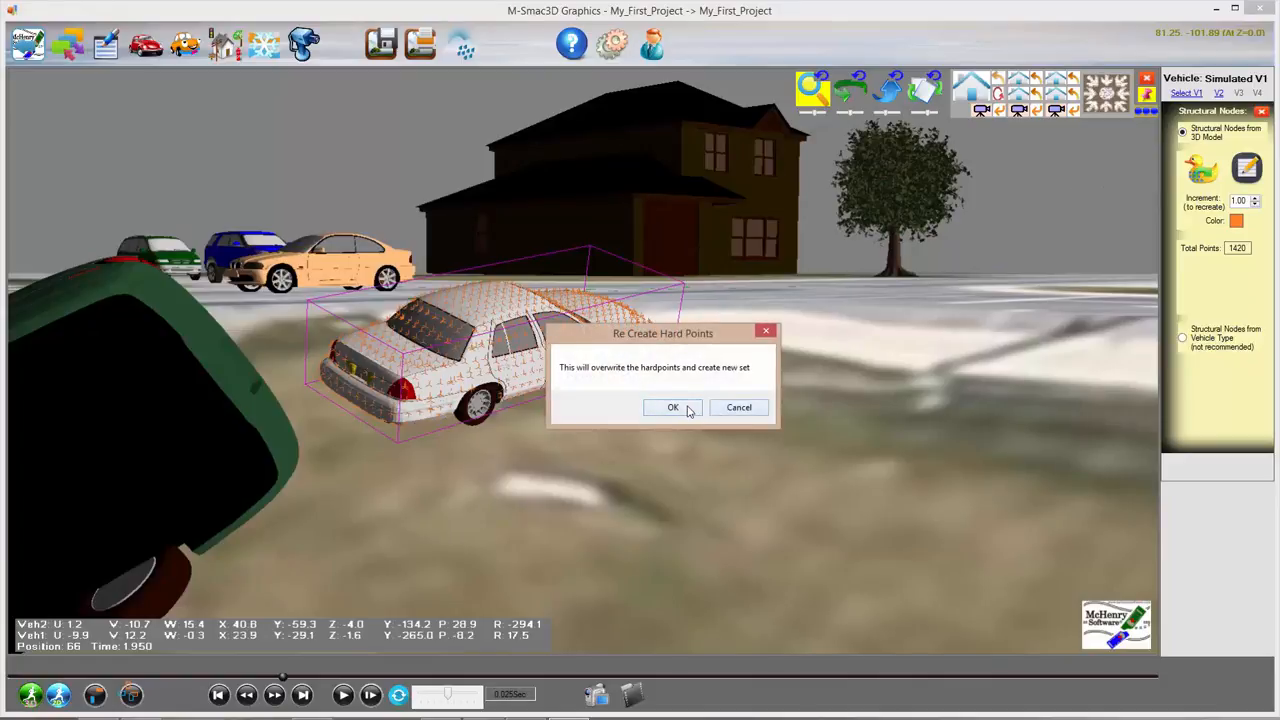
left_click(684, 404)
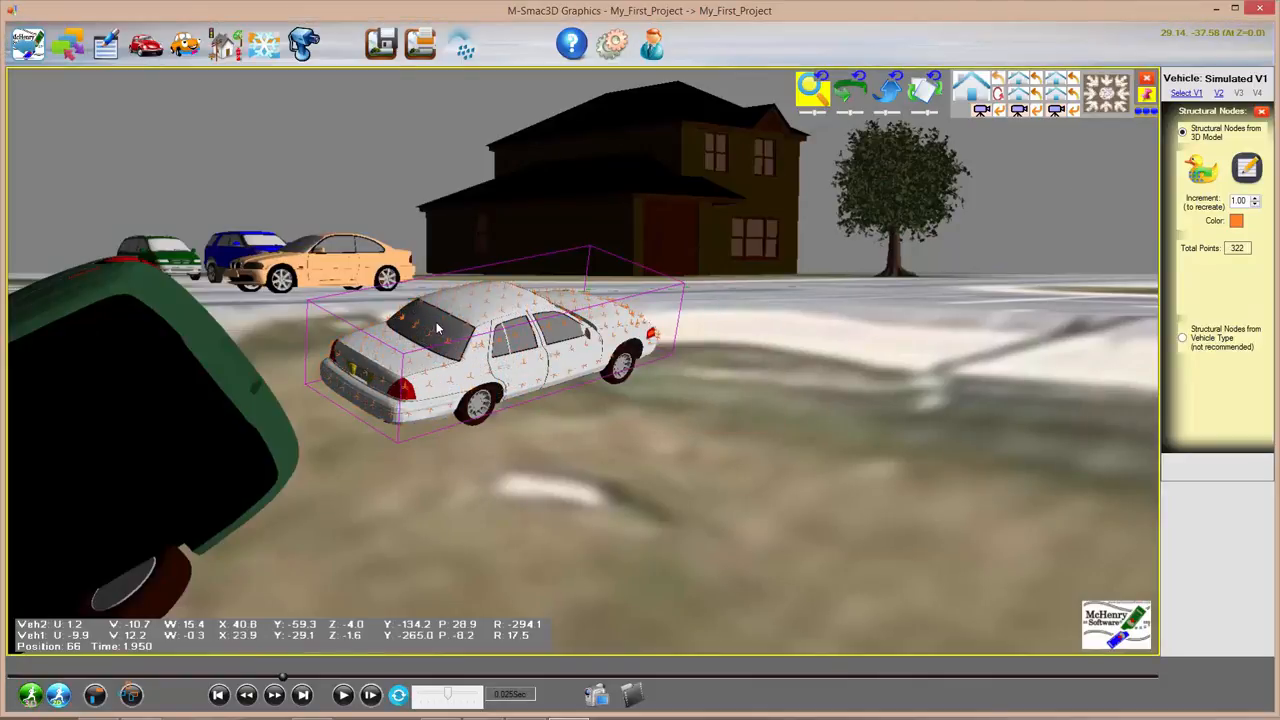
left_click(1262, 111)
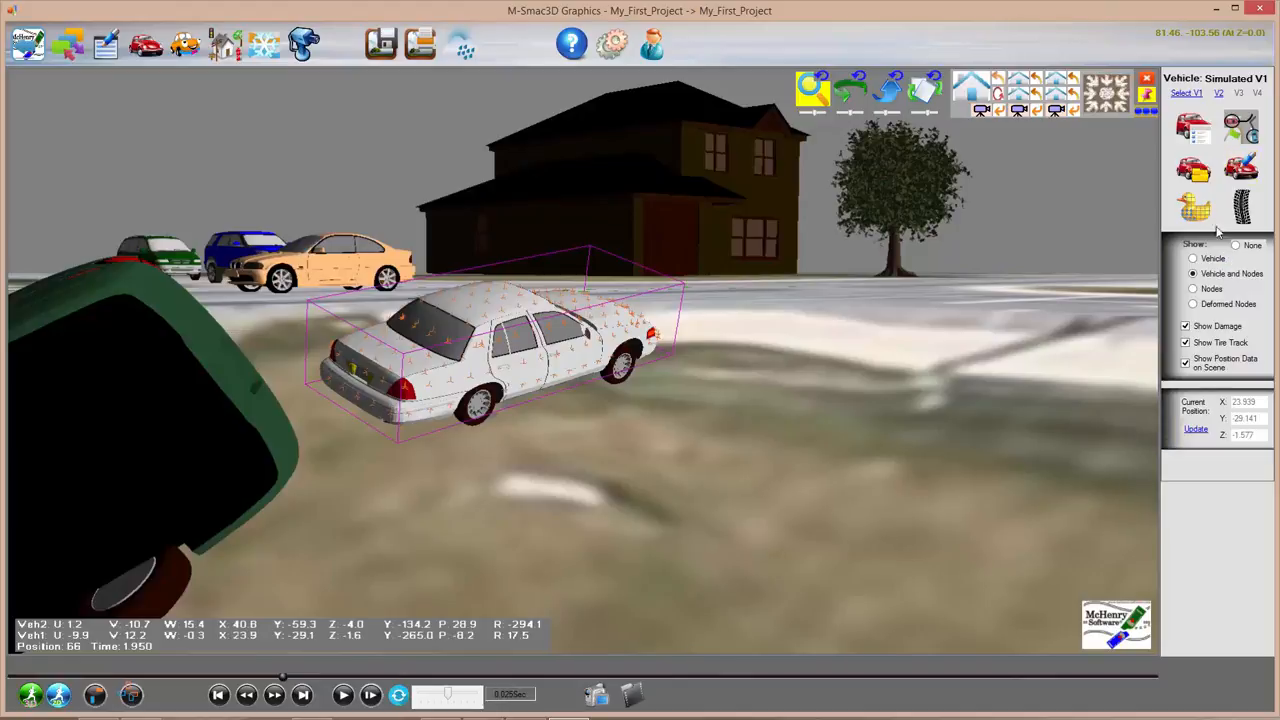
Step: View the regenerated nodes alone, then with the car body, and open Vehicle Dimension/Spec
left_click(1193, 289)
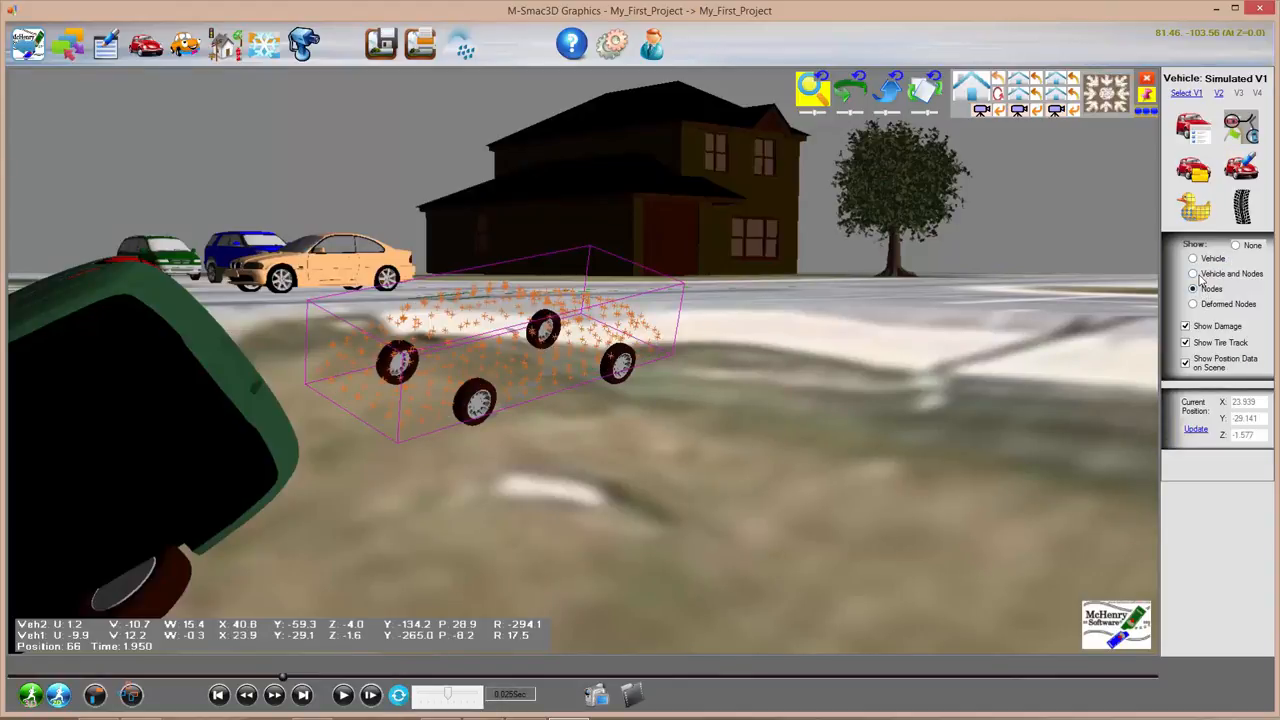
left_click(1193, 274)
left_click(1190, 128)
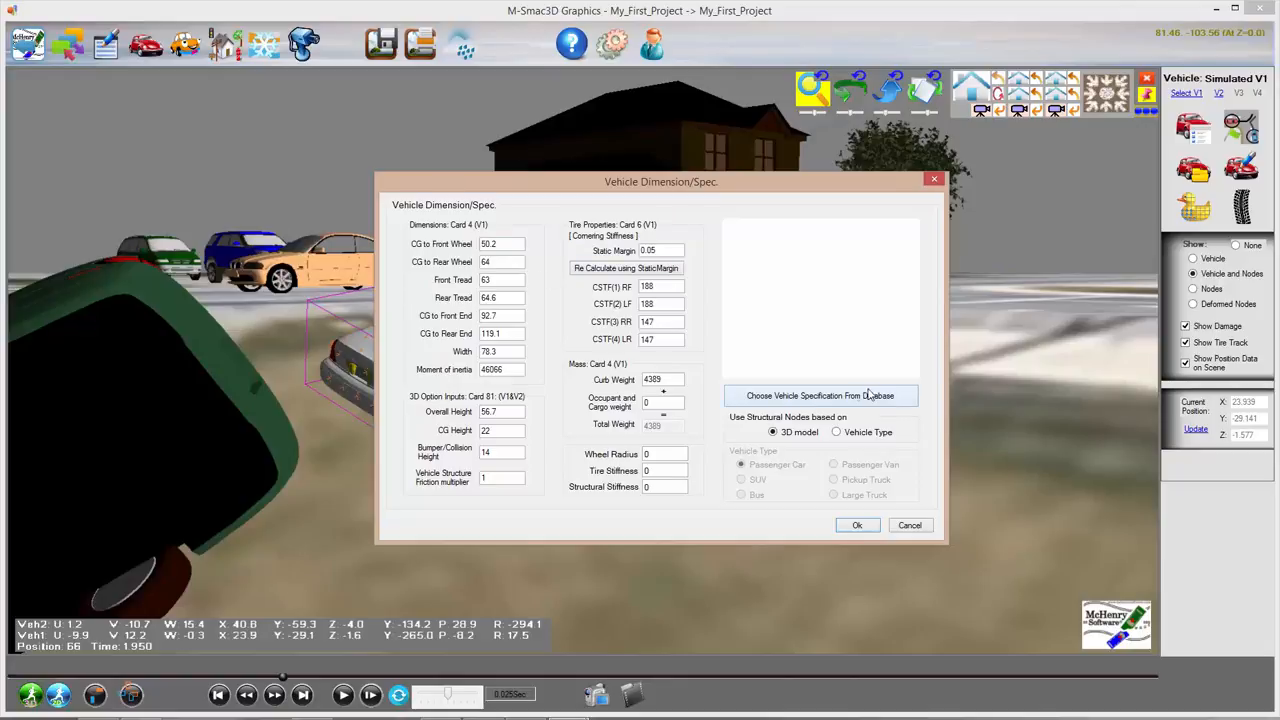
Step: Check the CATAIR vehicle database, then cancel it and Dimension/Spec, keeping curb weight 4389
left_click(833, 396)
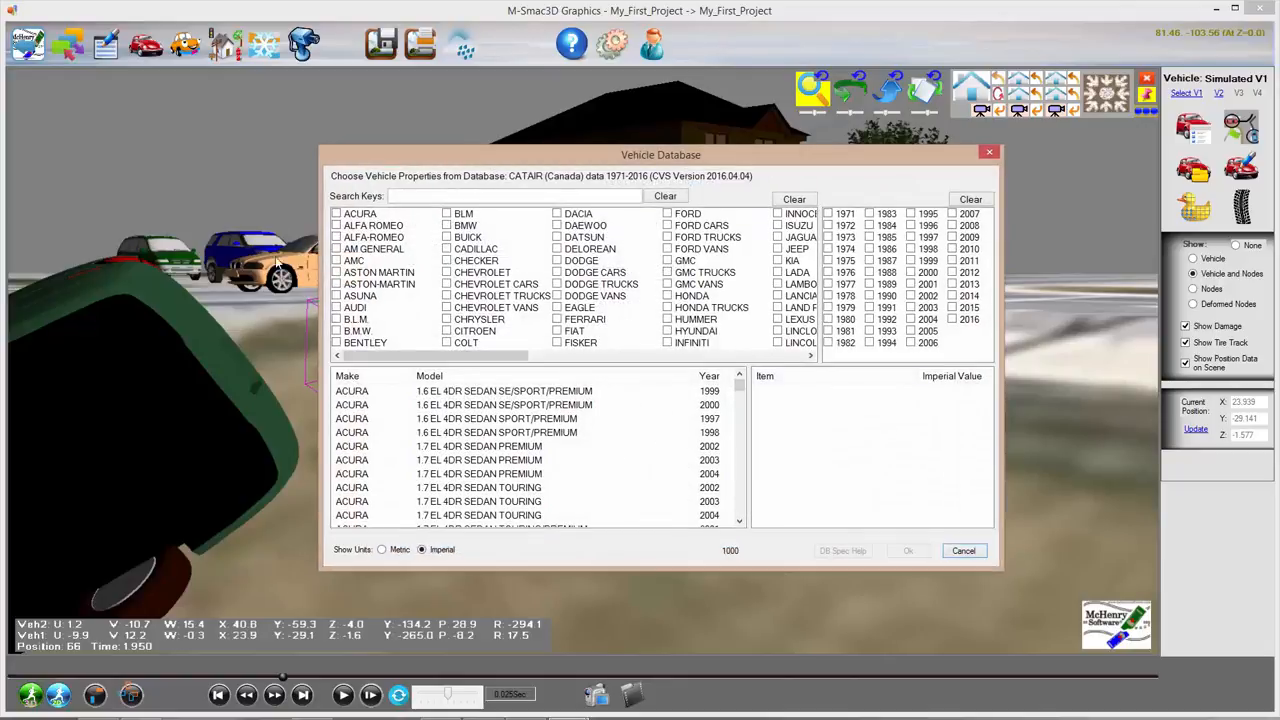
left_click(963, 550)
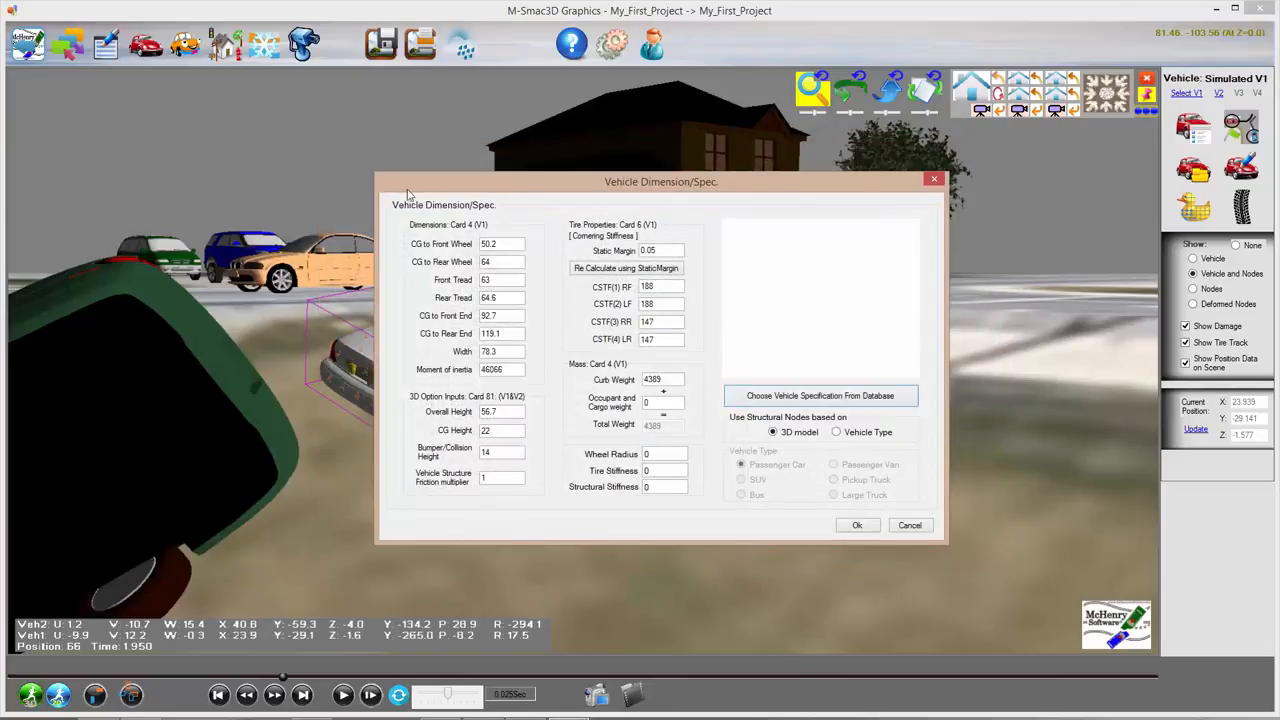
left_click(909, 525)
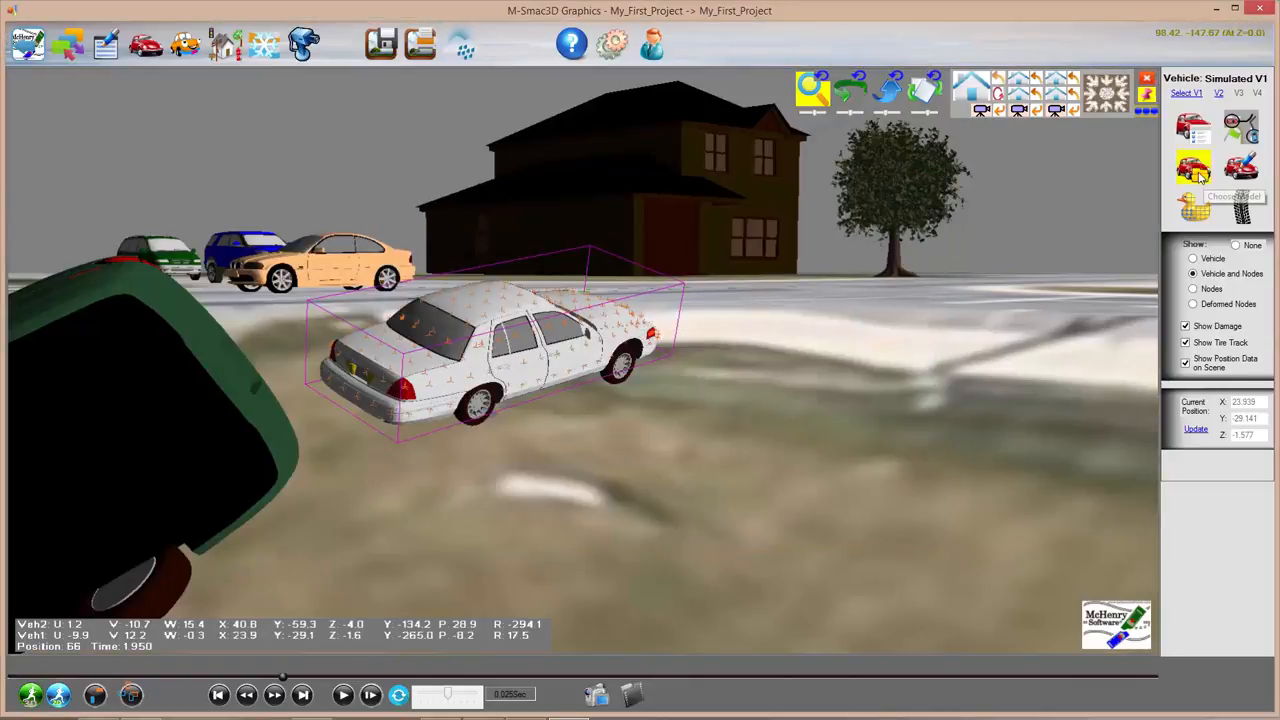
Step: Preview McHenry 3D models such as Audi_S8_2012, 2002_Ford_Mustang and Ford_Ranger_PU, then cancel unchanged
left_click(1195, 171)
left_click(420, 383)
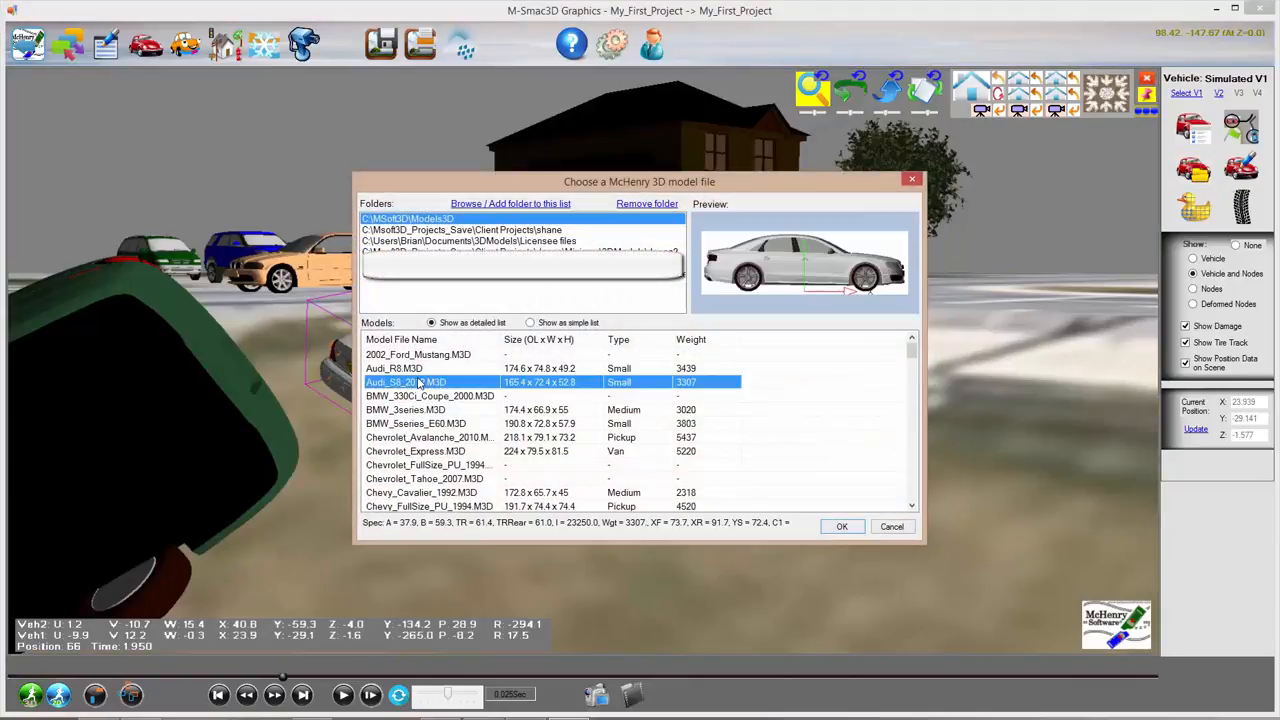
key("Down")
key("Down")
key("Down")
key("Down")
key("Down")
key("Down")
key("Down")
key("Down")
key("Down")
key("Down")
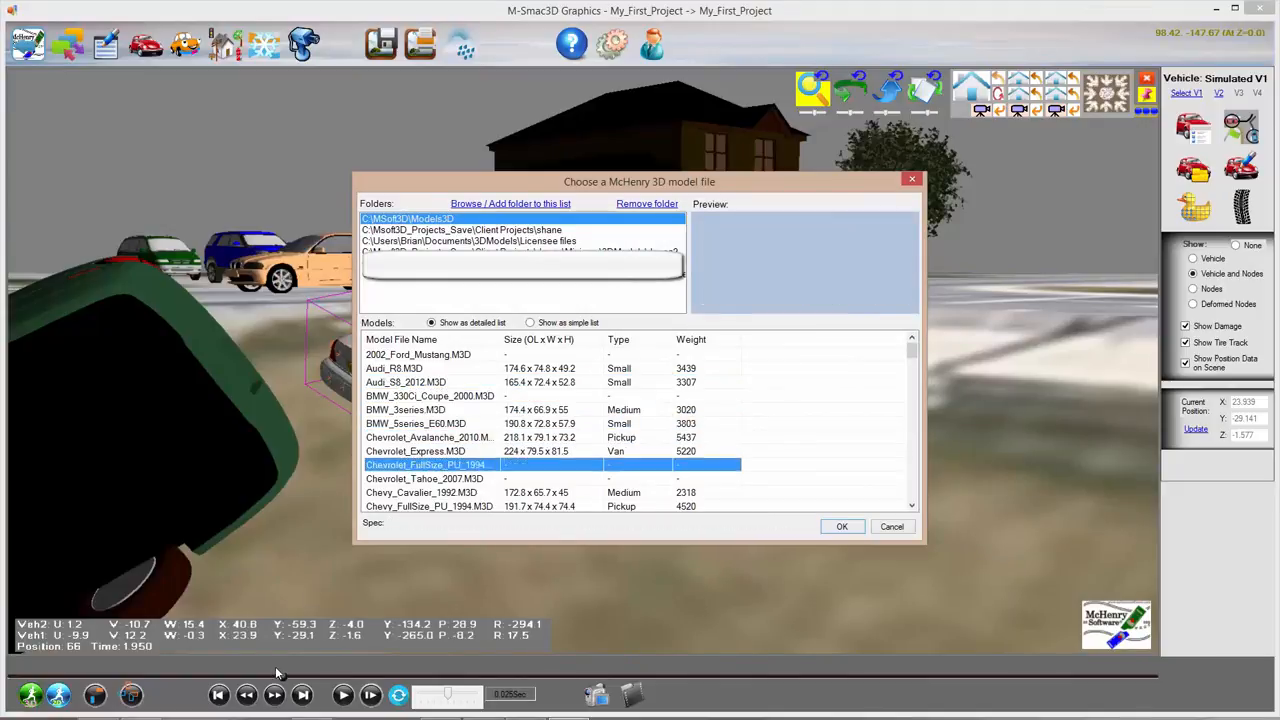
key("Up")
key("Up")
key("Up")
key("Up")
key("Up")
key("Up")
key("Up")
key("Up")
key("Up")
key("Up")
key("Up")
key("Up")
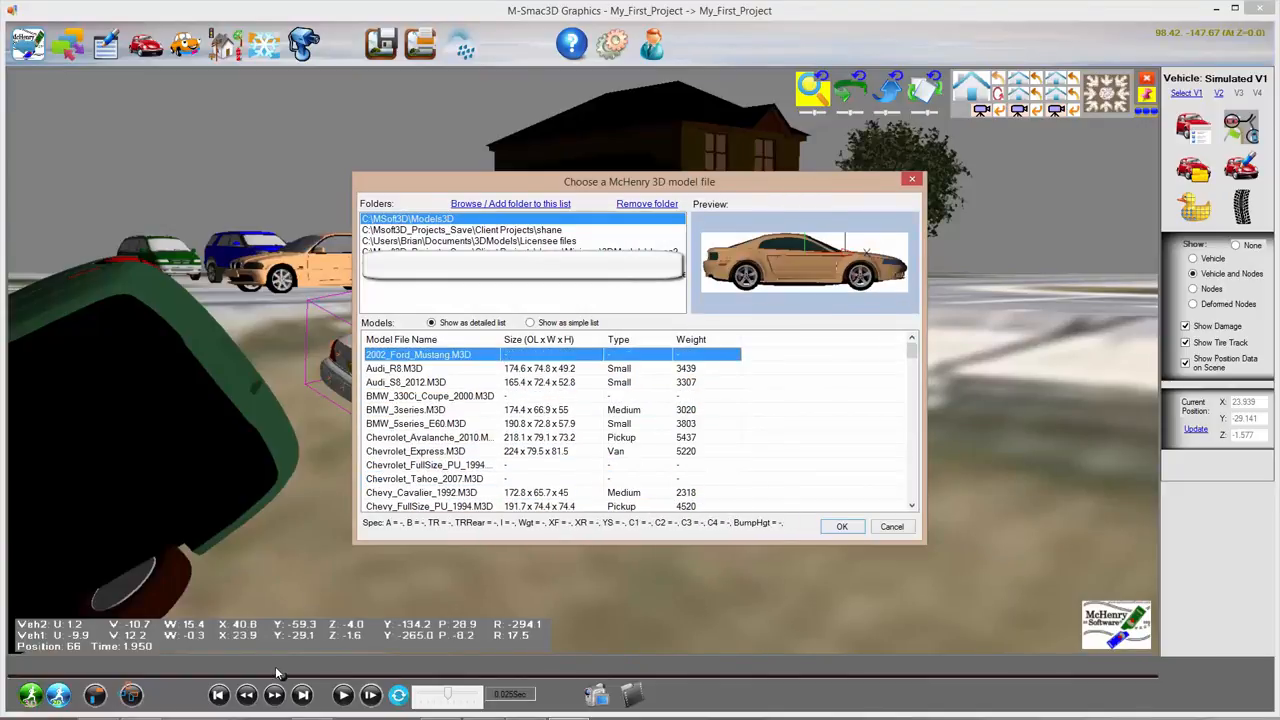
key("Down")
key("Down")
key("Down")
key("Down")
key("Down")
key("Down")
key("Down")
key("Down")
key("Down")
key("Down")
key("Down")
key("Down")
key("Down")
key("Down")
key("Down")
key("Down")
key("Down")
key("Down")
key("Down")
key("Down")
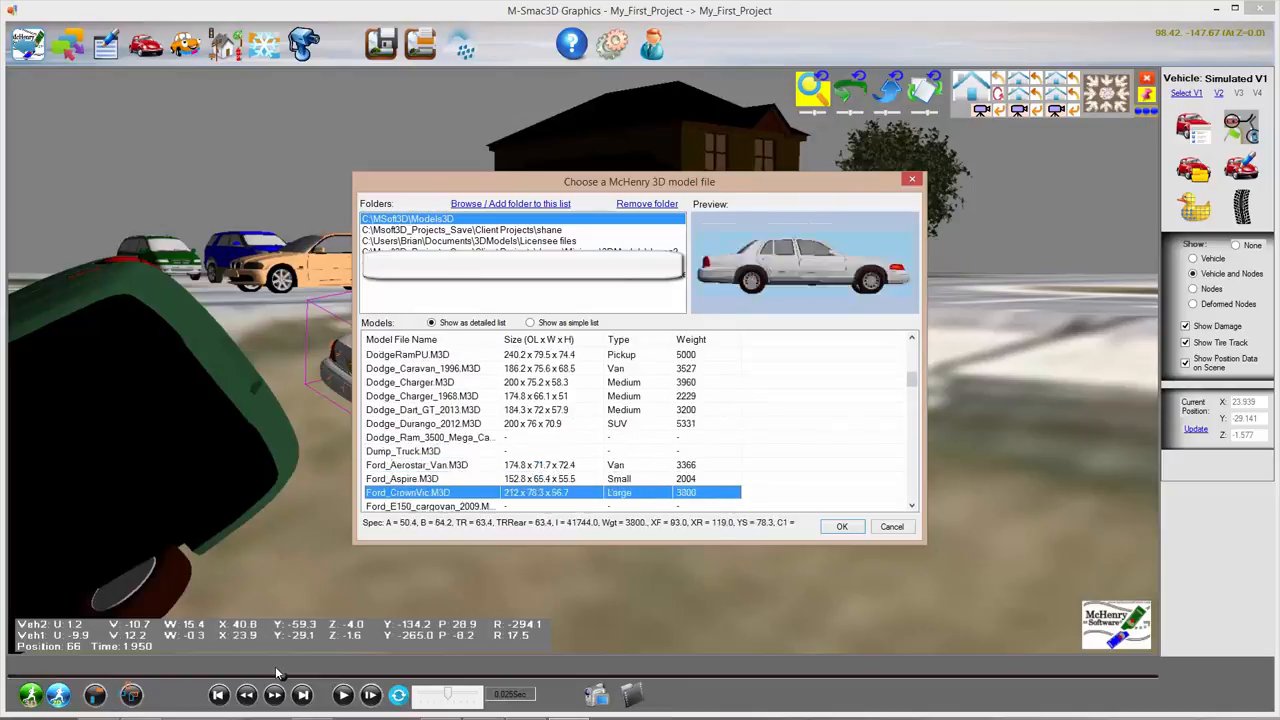
key("Down")
key("Down")
key("Down")
key("Down")
key("Down")
key("Down")
key("Down")
key("Down")
key("Down")
key("Down")
key("Down")
key("Down")
key("Down")
key("Down")
key("Down")
key("Down")
key("Down")
key("Down")
key("Down")
key("Down")
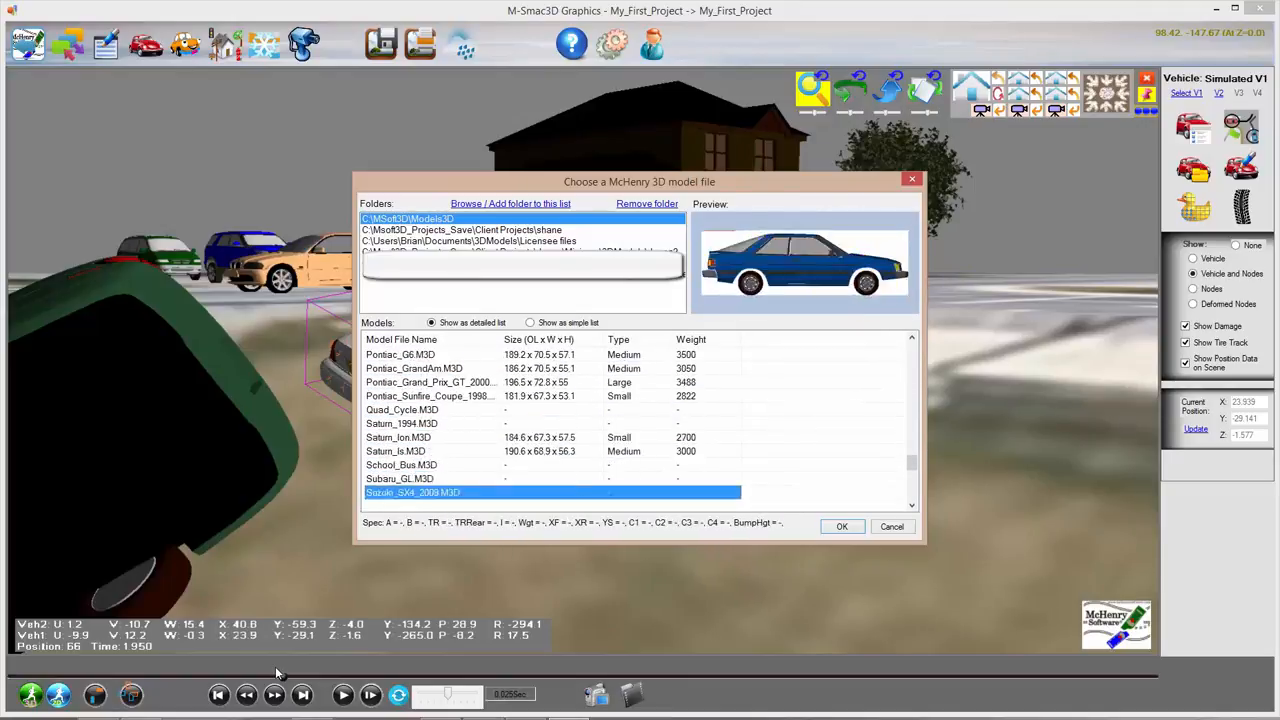
key("Down")
key("Down")
key("Down")
key("Down")
key("Down")
key("Up")
key("Up")
key("Up")
key("Up")
key("Up")
key("Up")
key("Up")
key("Up")
key("Up")
key("Up")
key("Up")
key("Up")
key("Up")
key("Up")
key("Up")
key("Up")
key("Up")
key("Up")
key("Up")
key("Up")
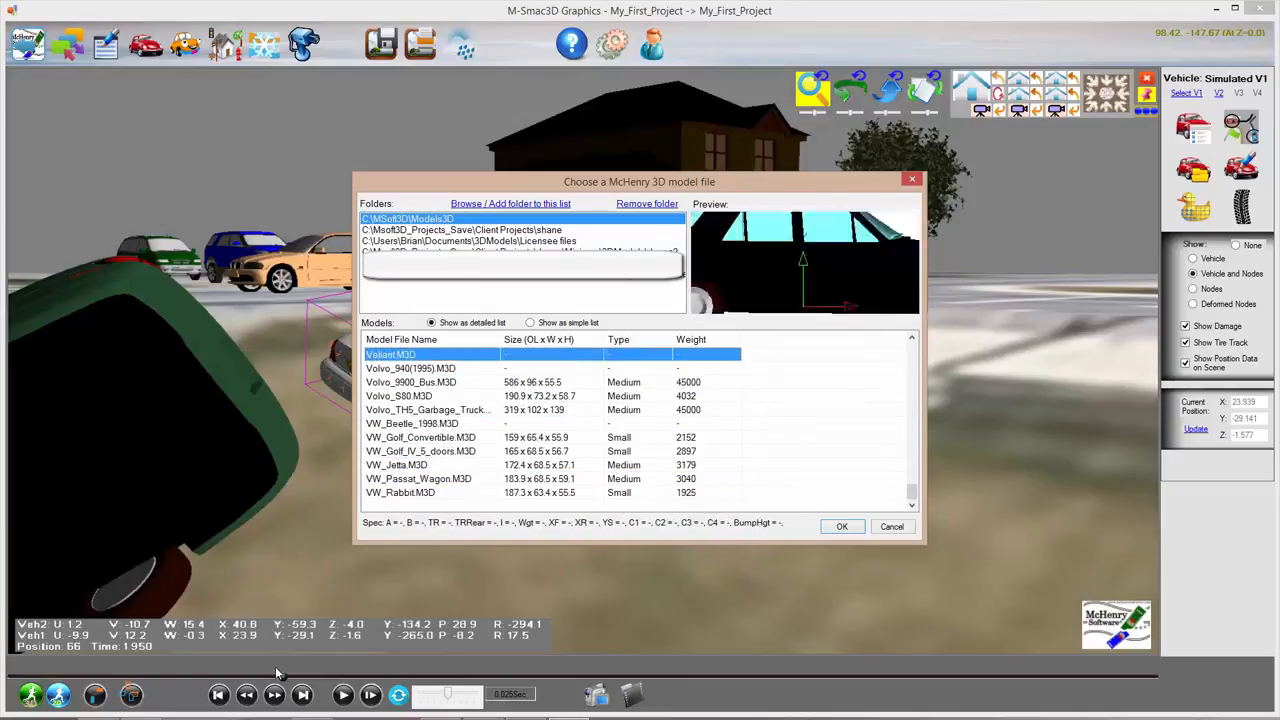
key("Up")
key("Up")
key("Up")
key("Up")
key("Up")
key("Up")
key("Up")
key("Up")
key("Up")
key("Up")
key("Up")
key("Up")
key("Up")
key("Up")
key("Up")
key("Up")
key("Up")
key("Up")
key("Up")
key("Up")
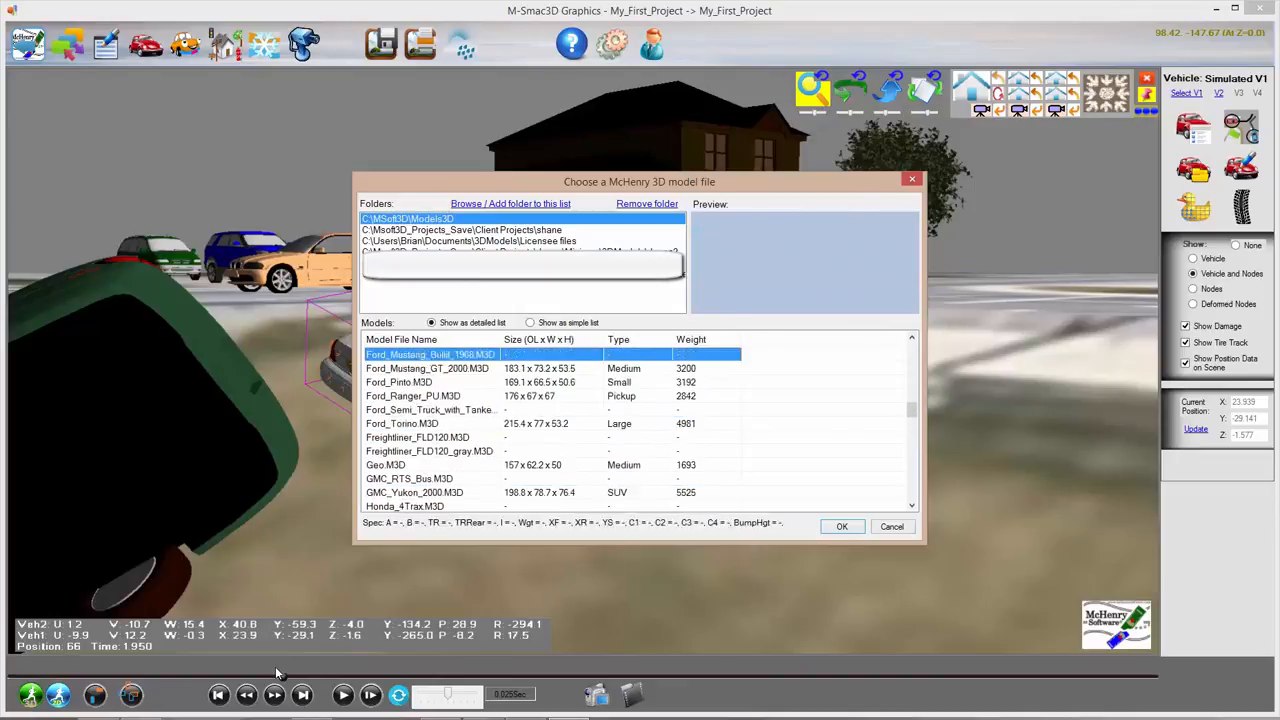
key("Up")
key("Up")
key("Up")
key("Up")
key("Up")
key("Up")
key("Up")
key("Up")
key("Up")
key("Up")
key("Up")
key("Up")
key("Up")
key("Up")
key("Up")
key("Up")
key("Up")
key("Up")
key("Up")
key("Up")
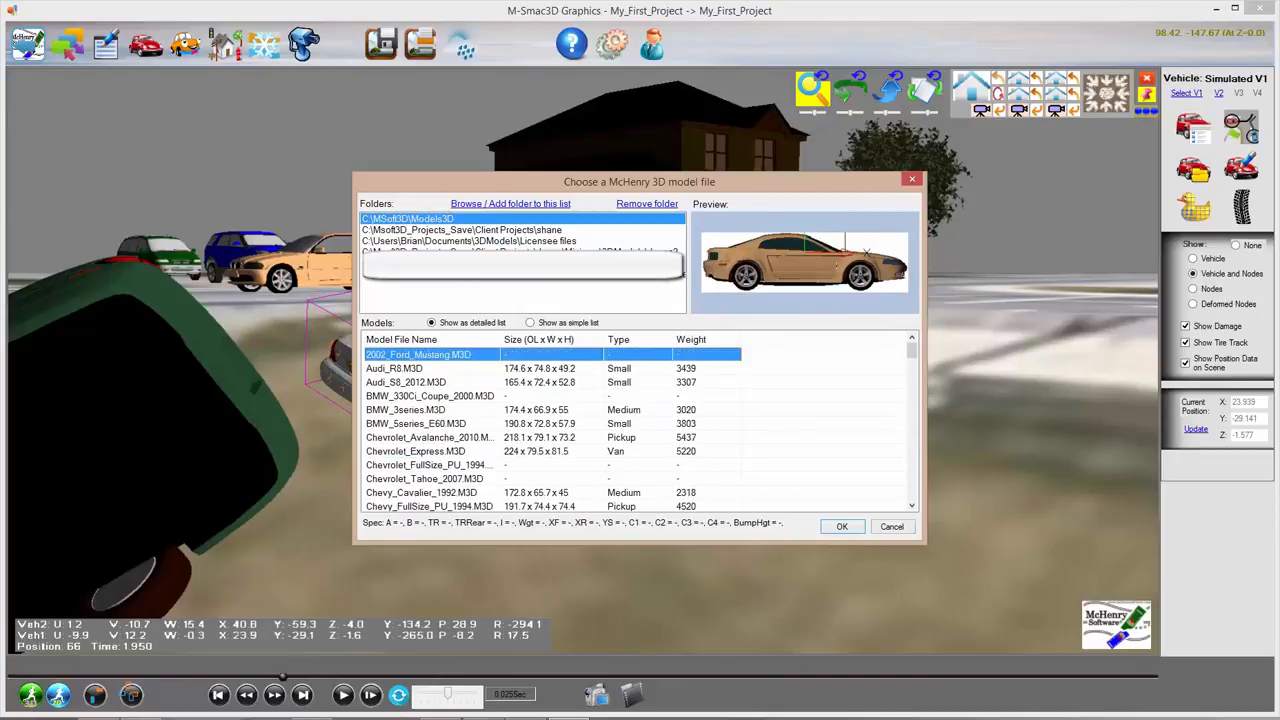
left_click(891, 528)
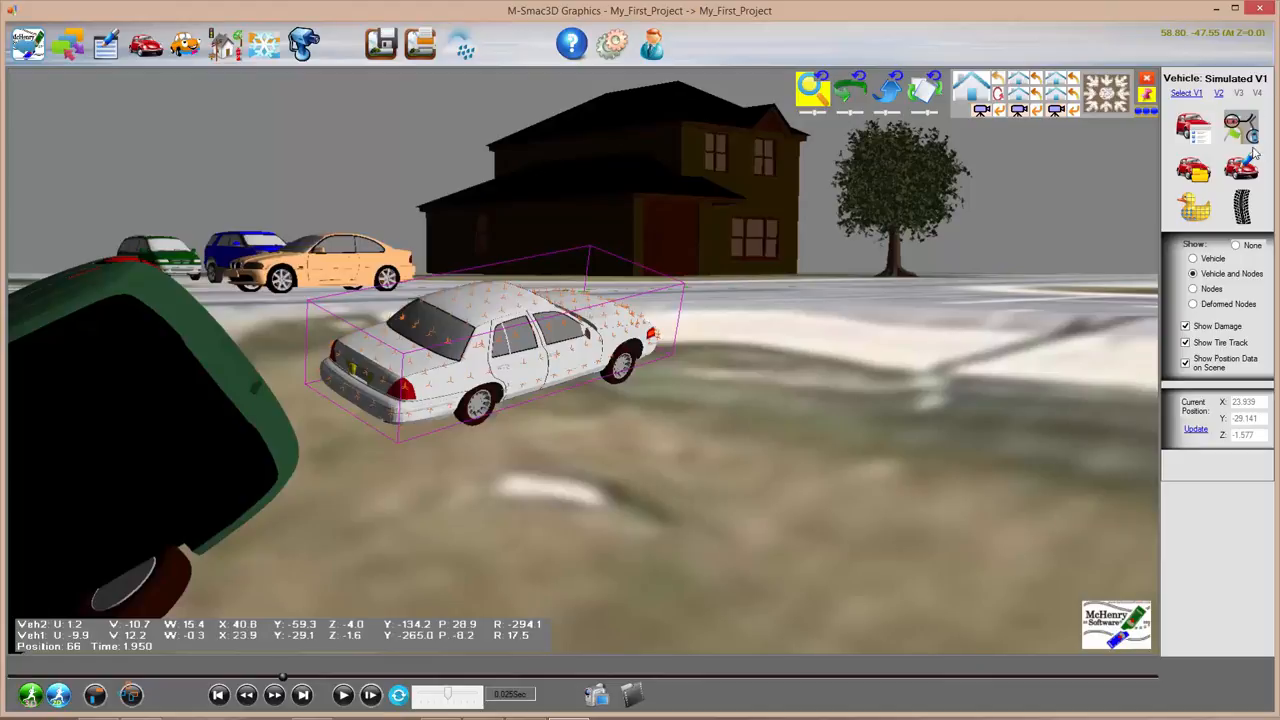
Step: Set the sedan's first Main Colors swatch to dark purple in Edit Model
left_click(1250, 166)
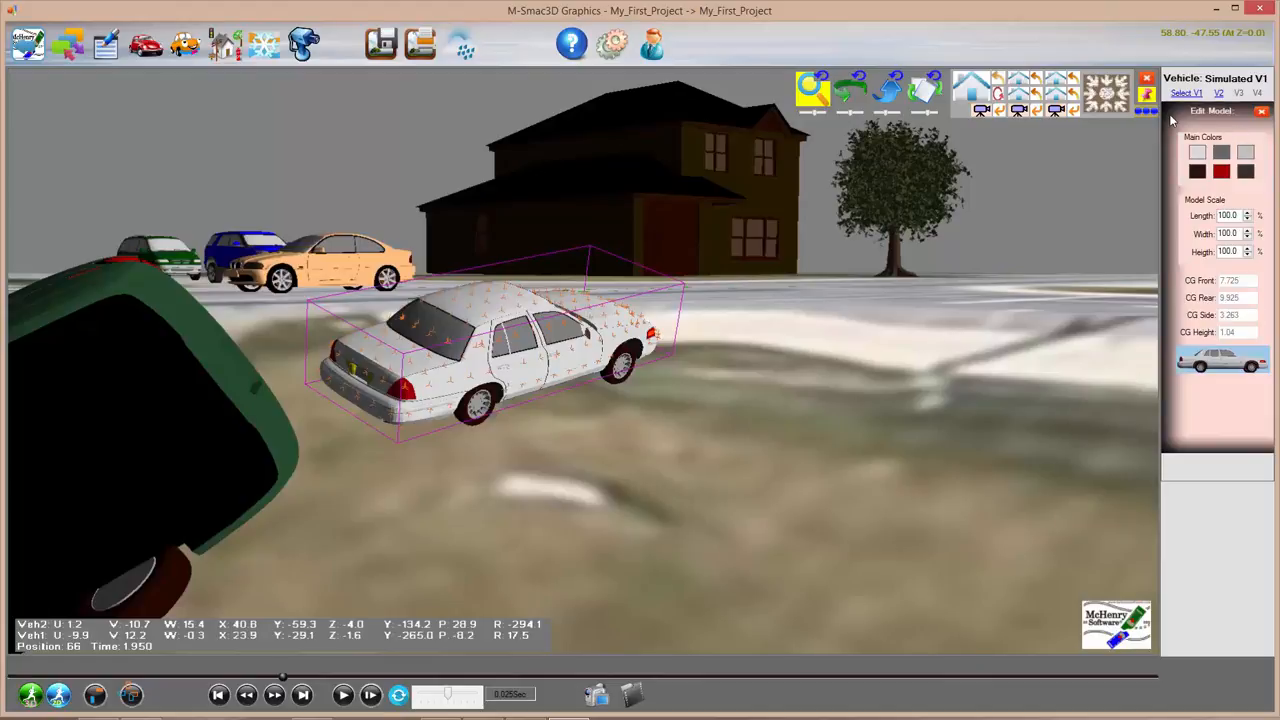
left_click(1197, 156)
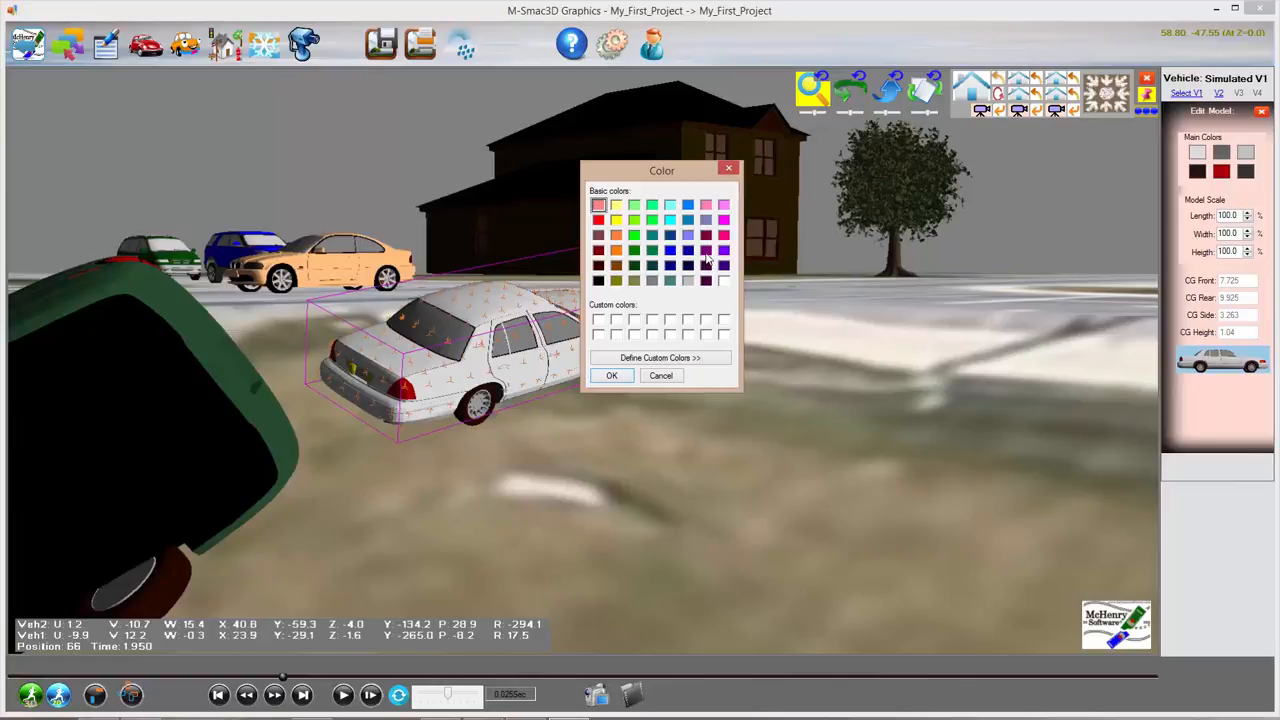
left_click(706, 252)
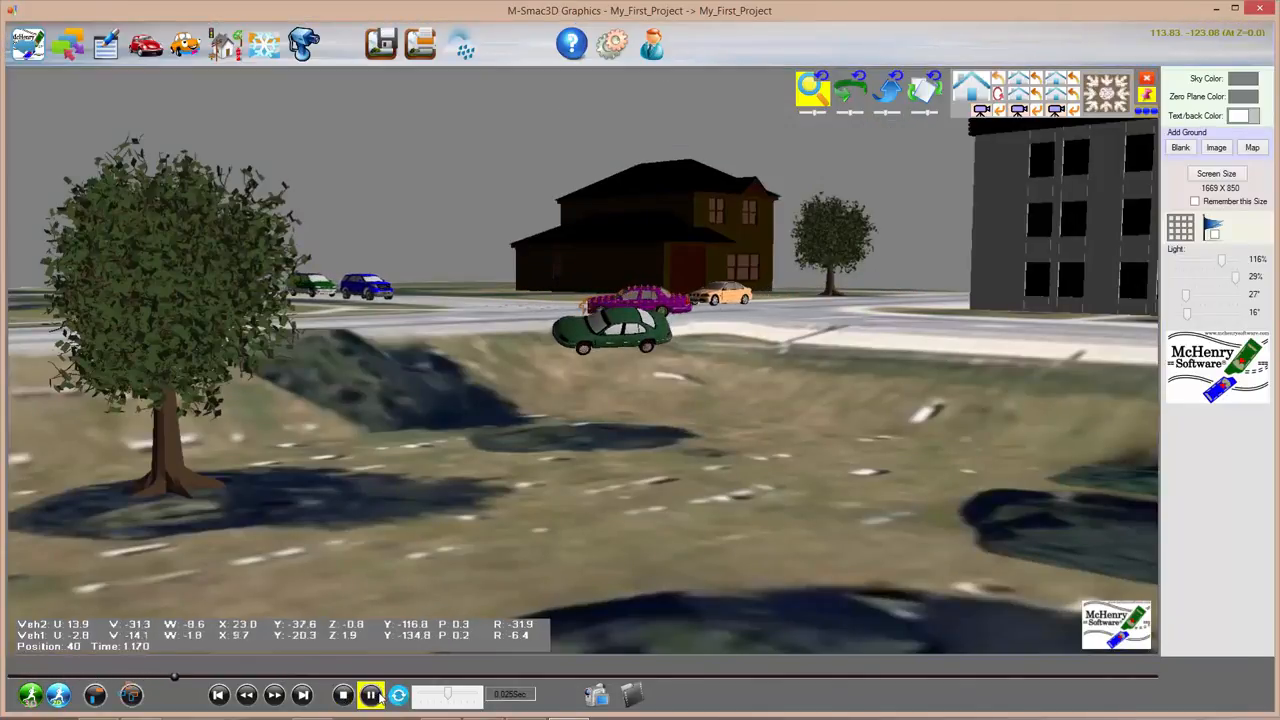
Step: Replay the crash with the purple car and pause at 3.750 s with the car selected
left_click(372, 695)
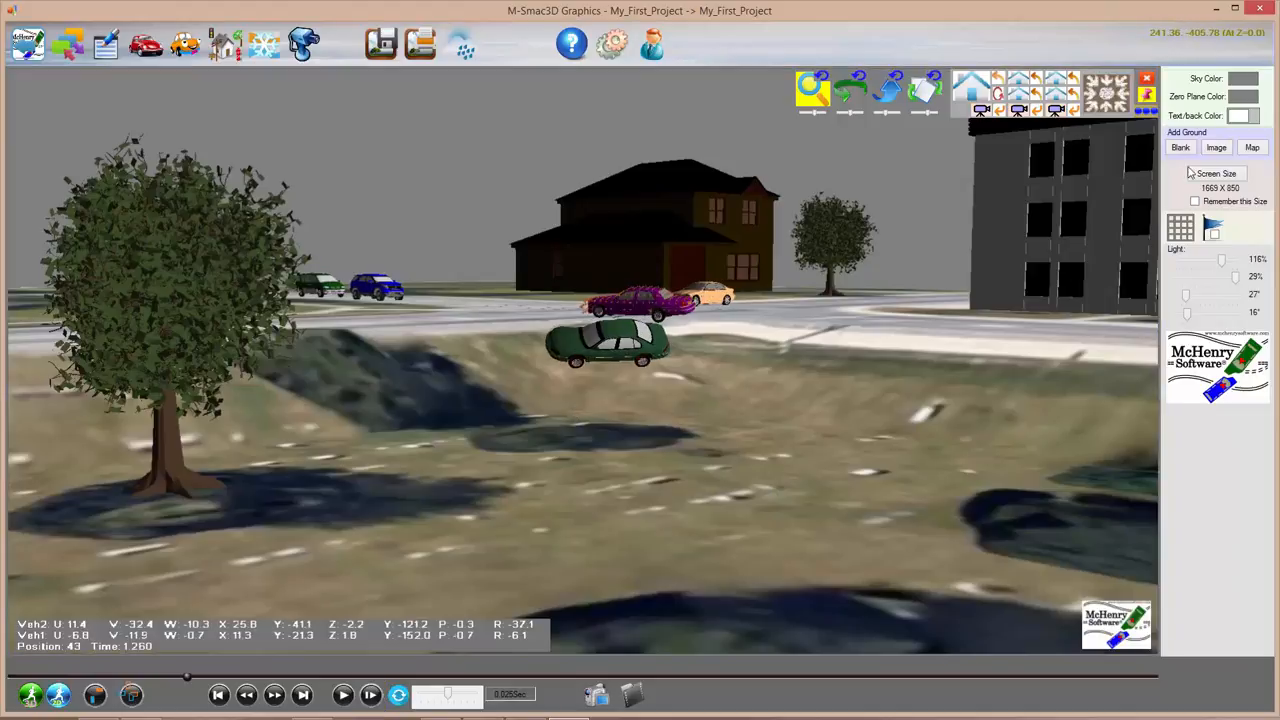
left_click(642, 302)
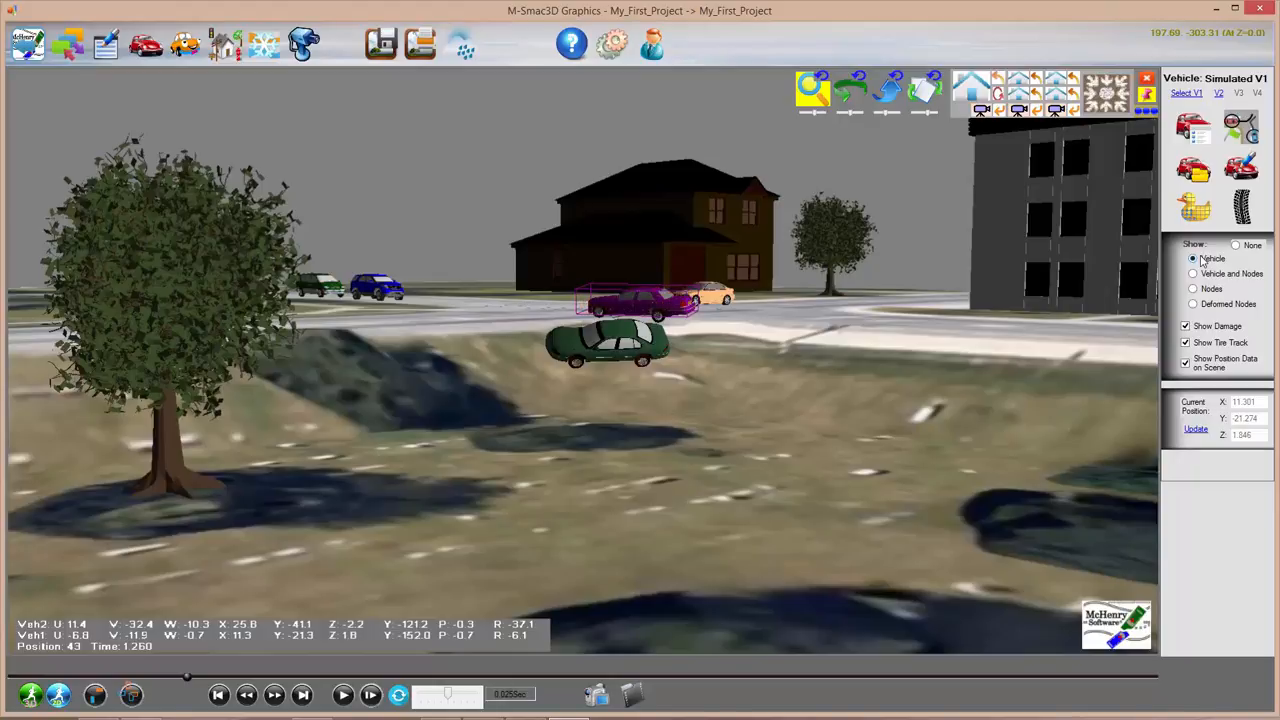
left_click(784, 332)
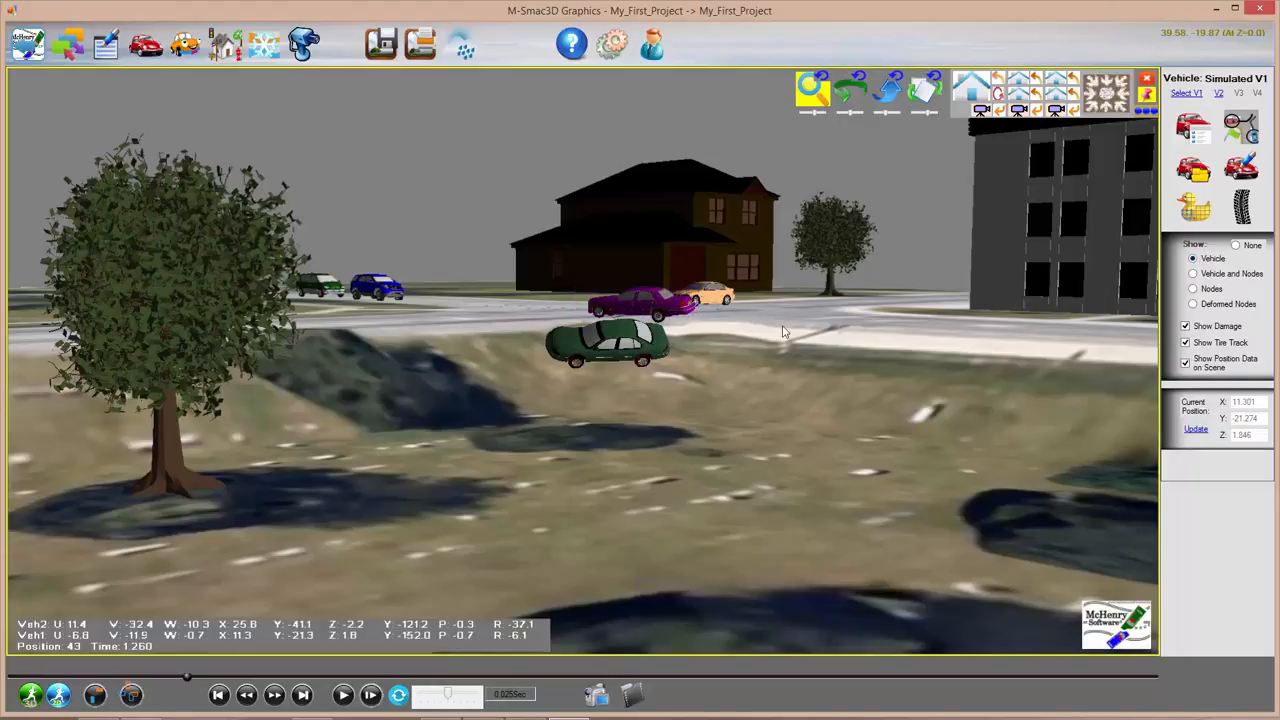
left_click(343, 694)
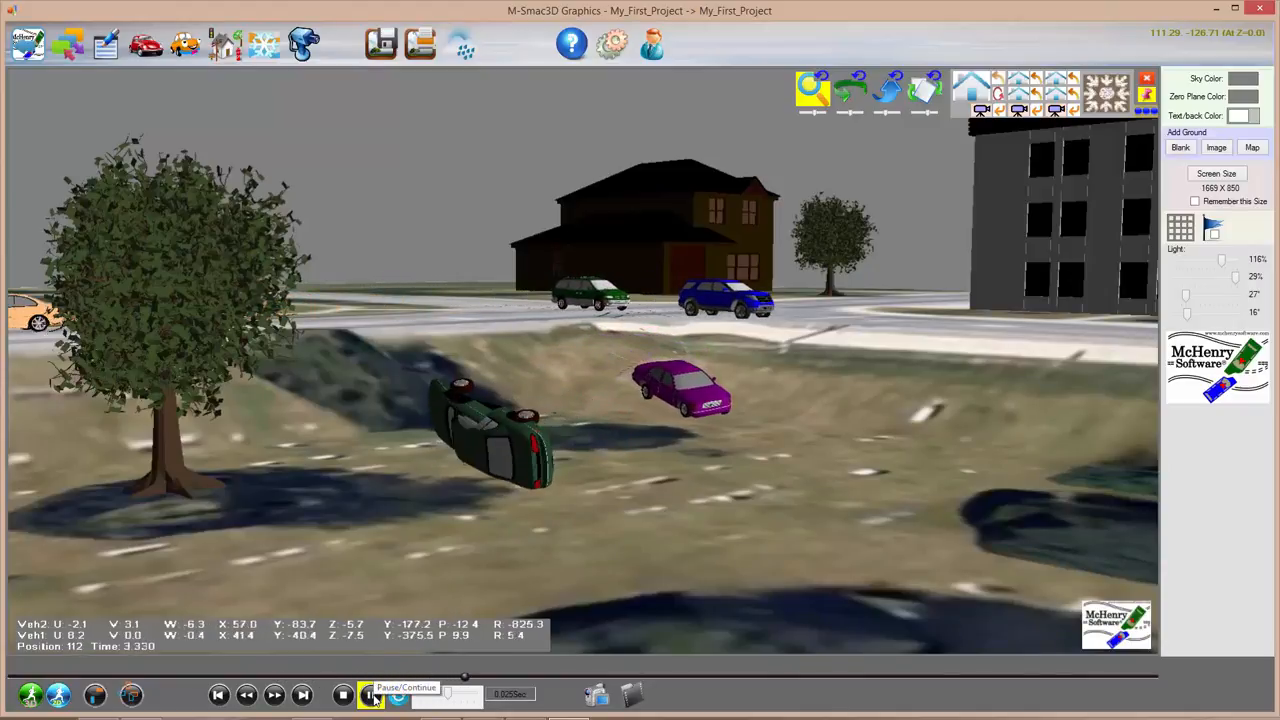
left_click(371, 697)
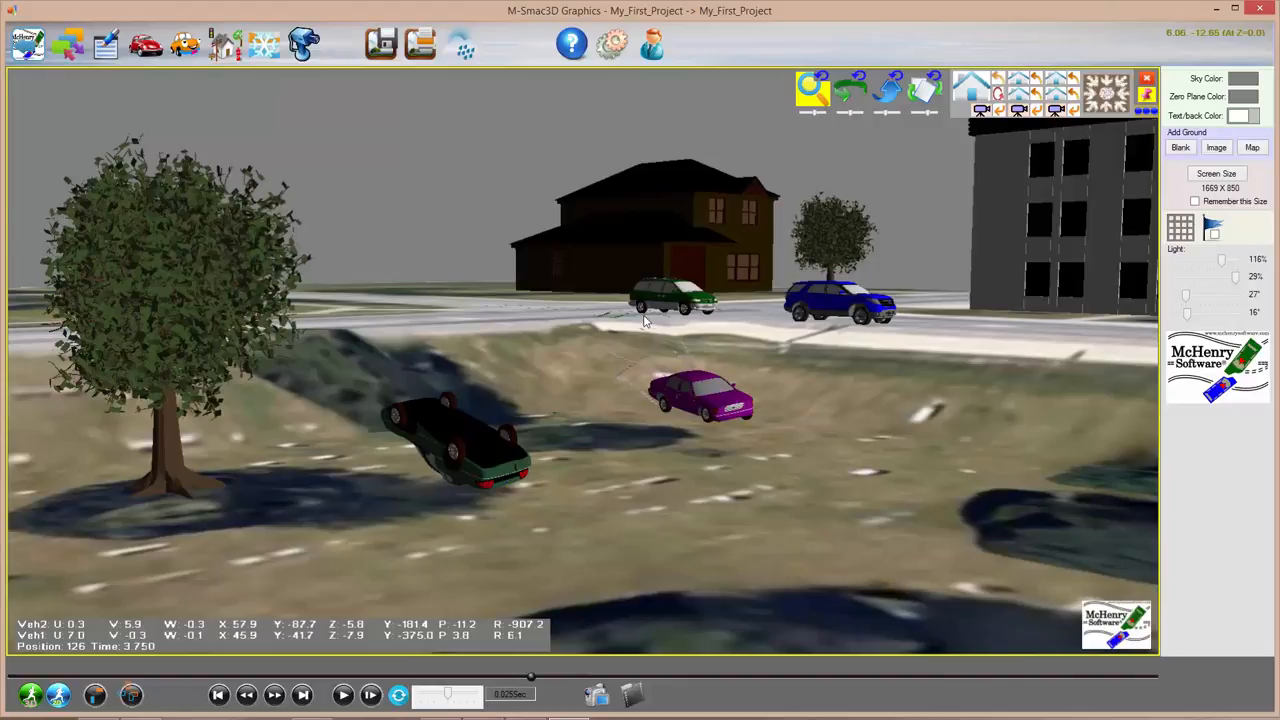
left_click(700, 400)
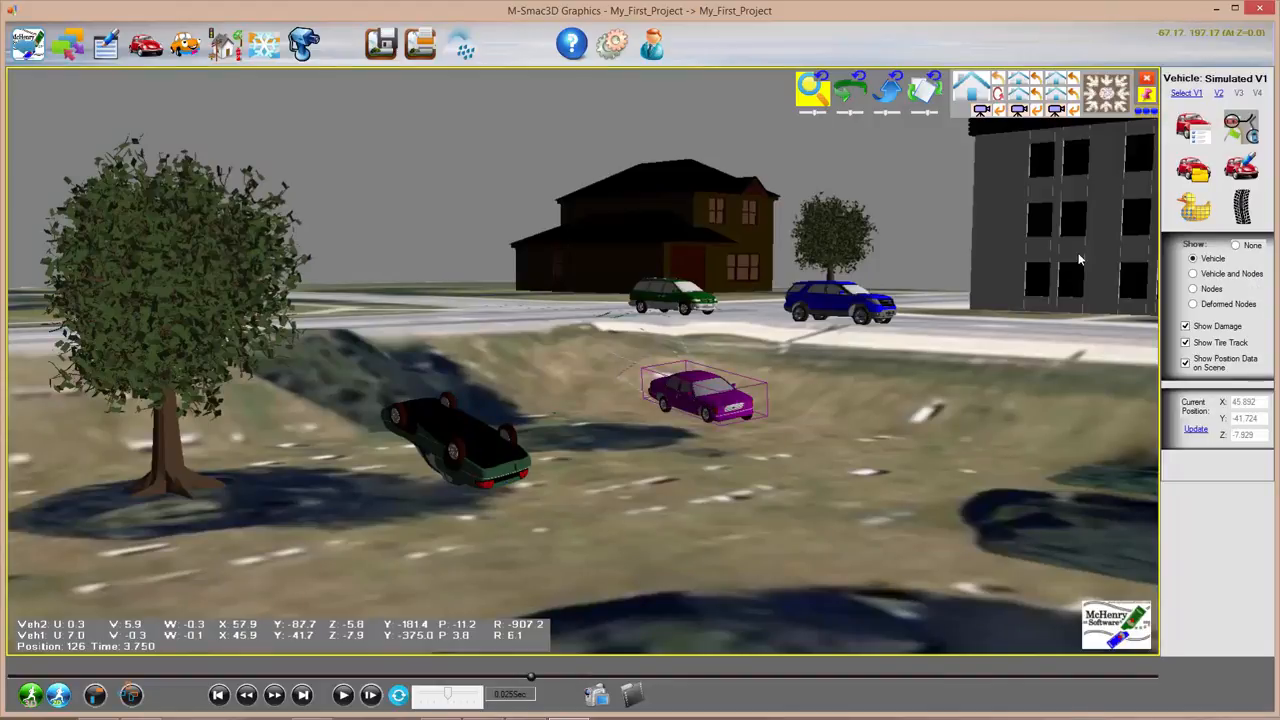
Step: Colour the purple car's first two tire tracks dark blue and light blue
left_click(1250, 205)
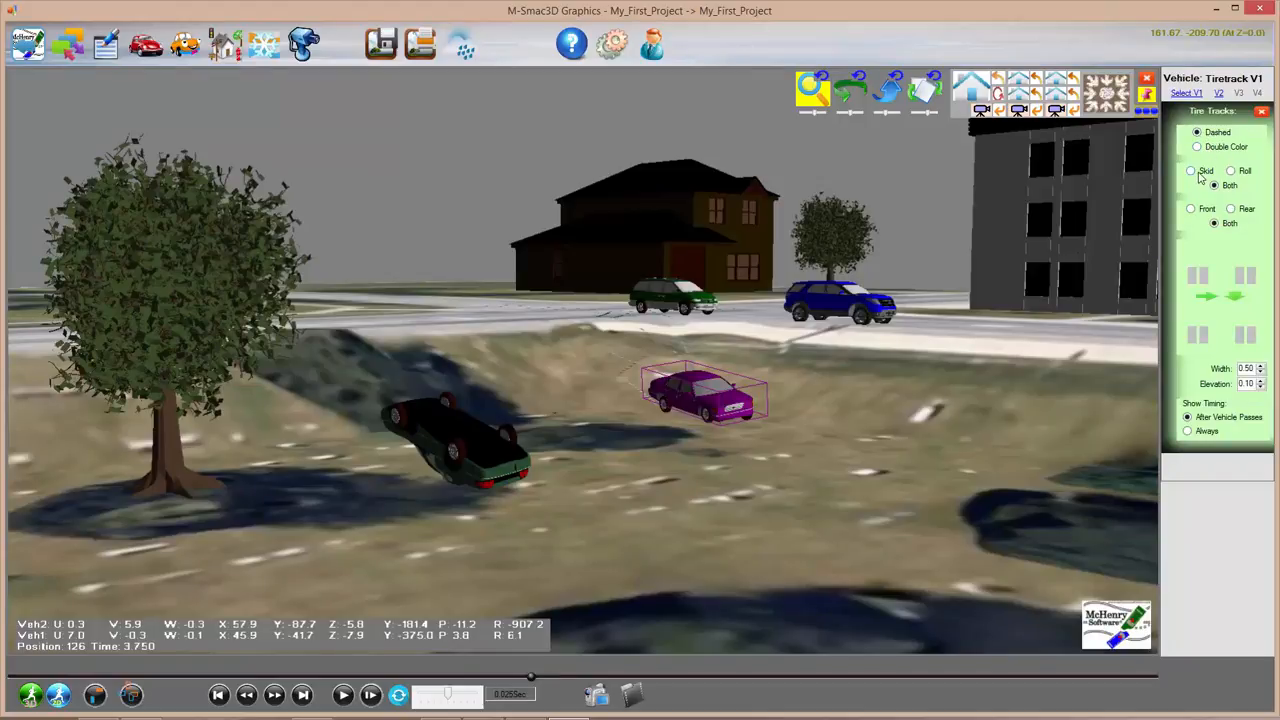
left_click(1193, 282)
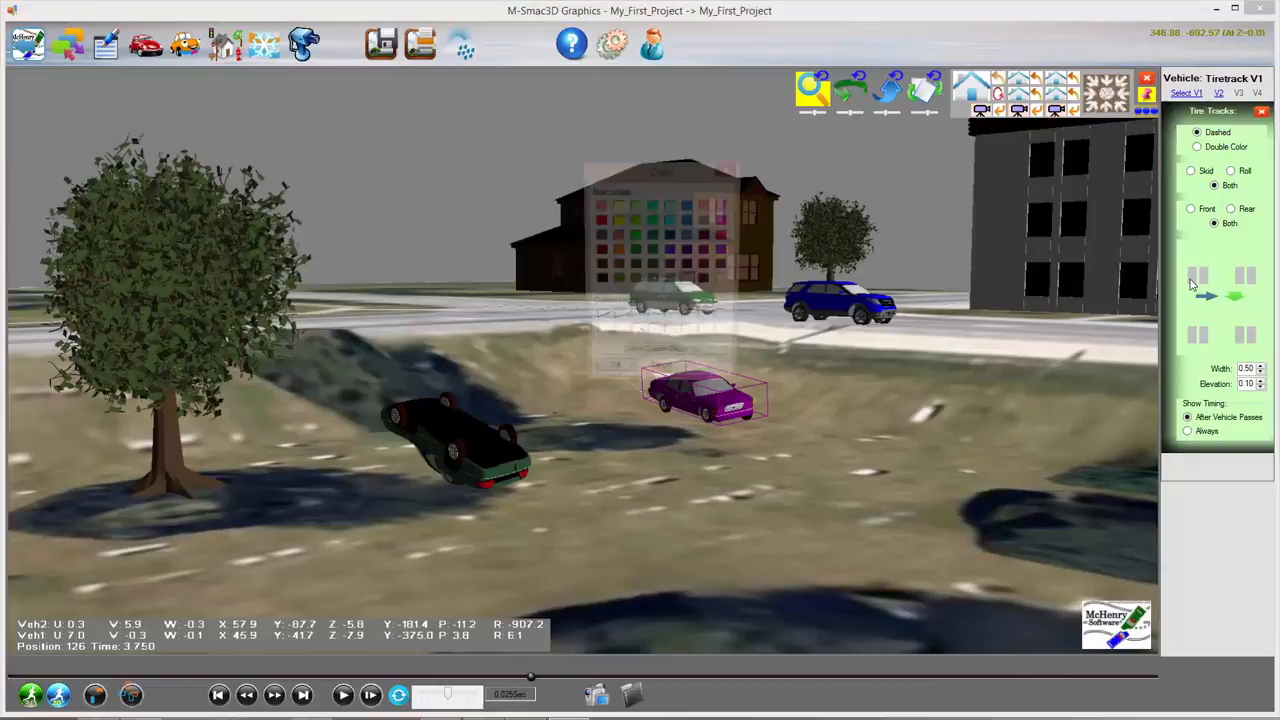
left_click(687, 250)
left_click(611, 376)
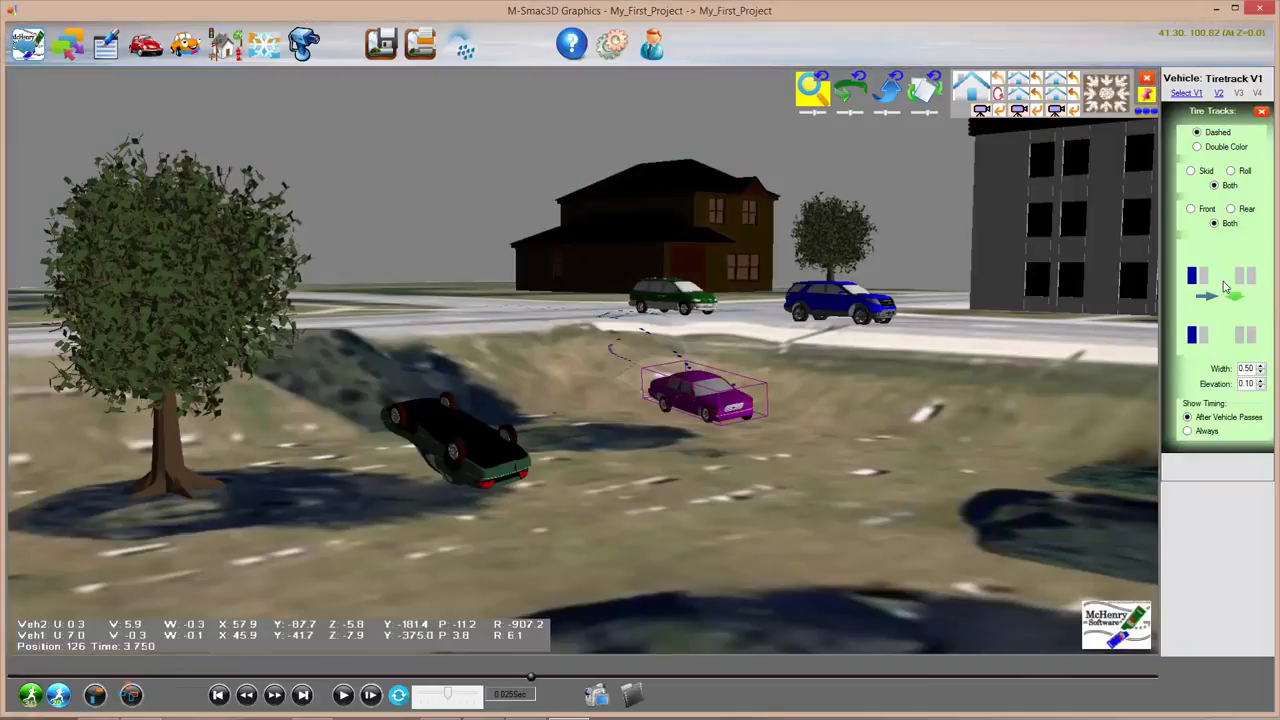
left_click(1245, 278)
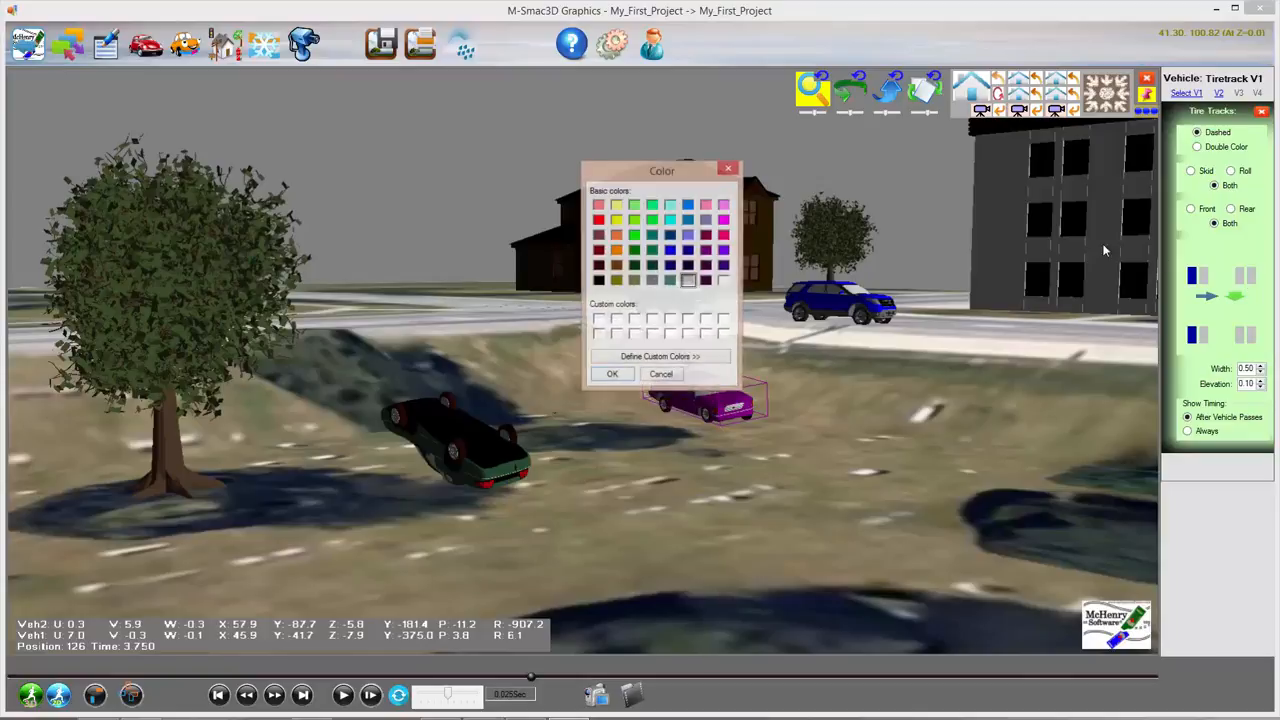
left_click(689, 236)
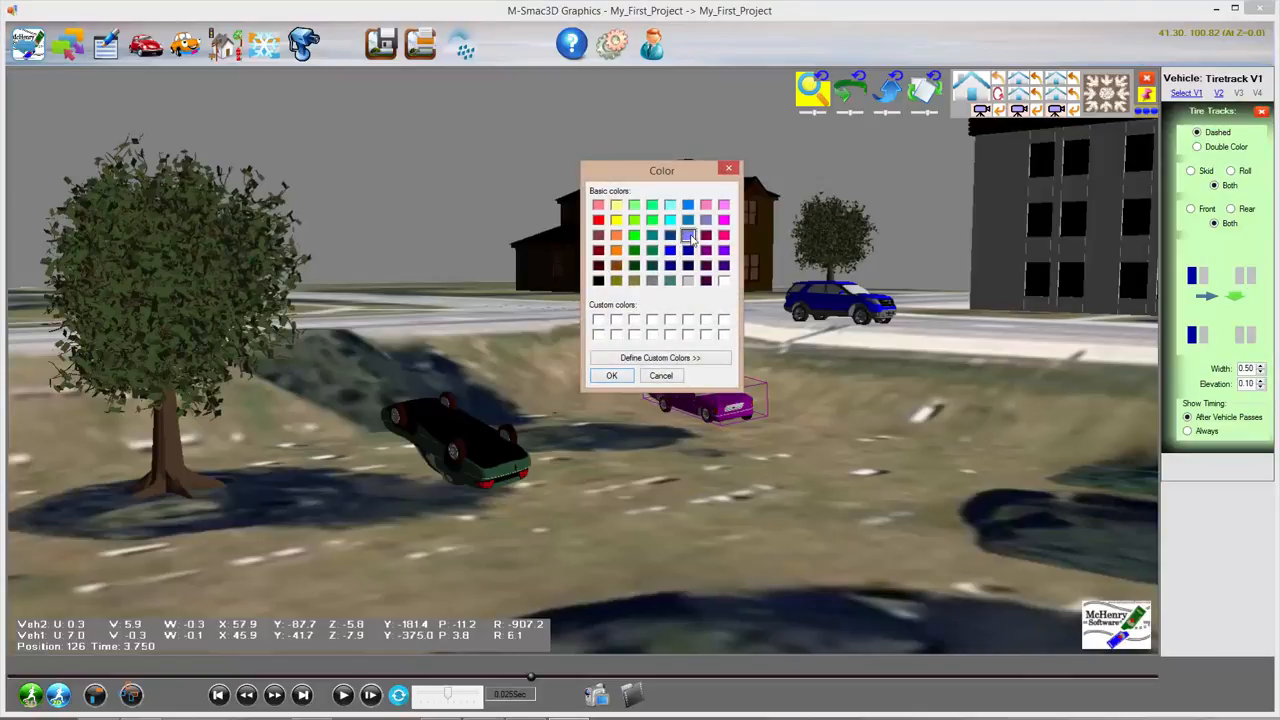
left_click(609, 377)
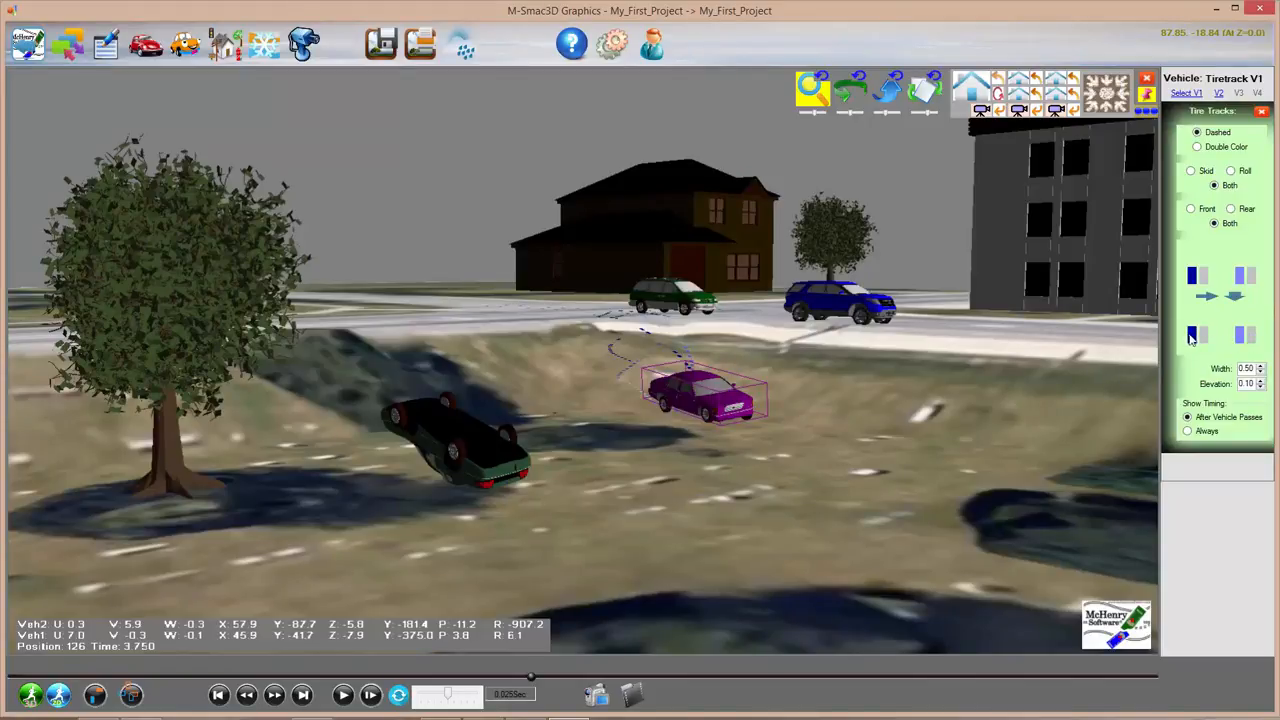
Step: Colour the third and fourth tire tracks cyan and pink, then tilt the view down
left_click(1191, 336)
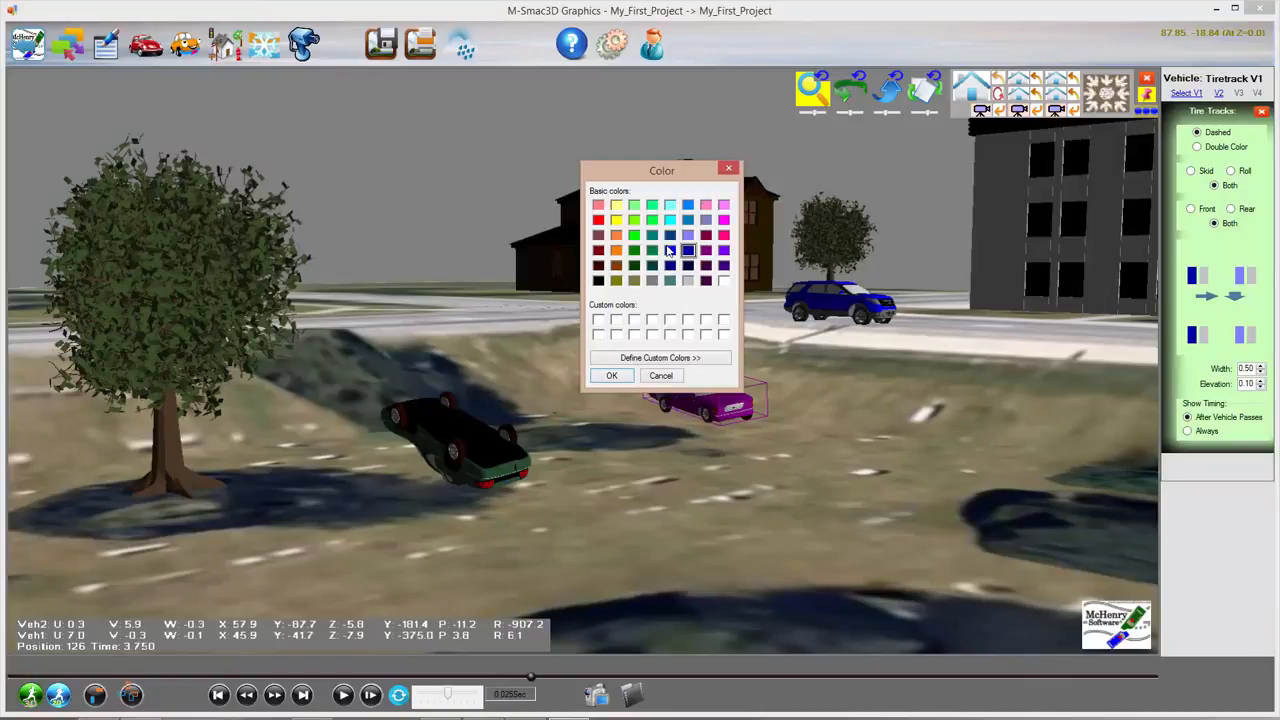
left_click(670, 221)
left_click(611, 375)
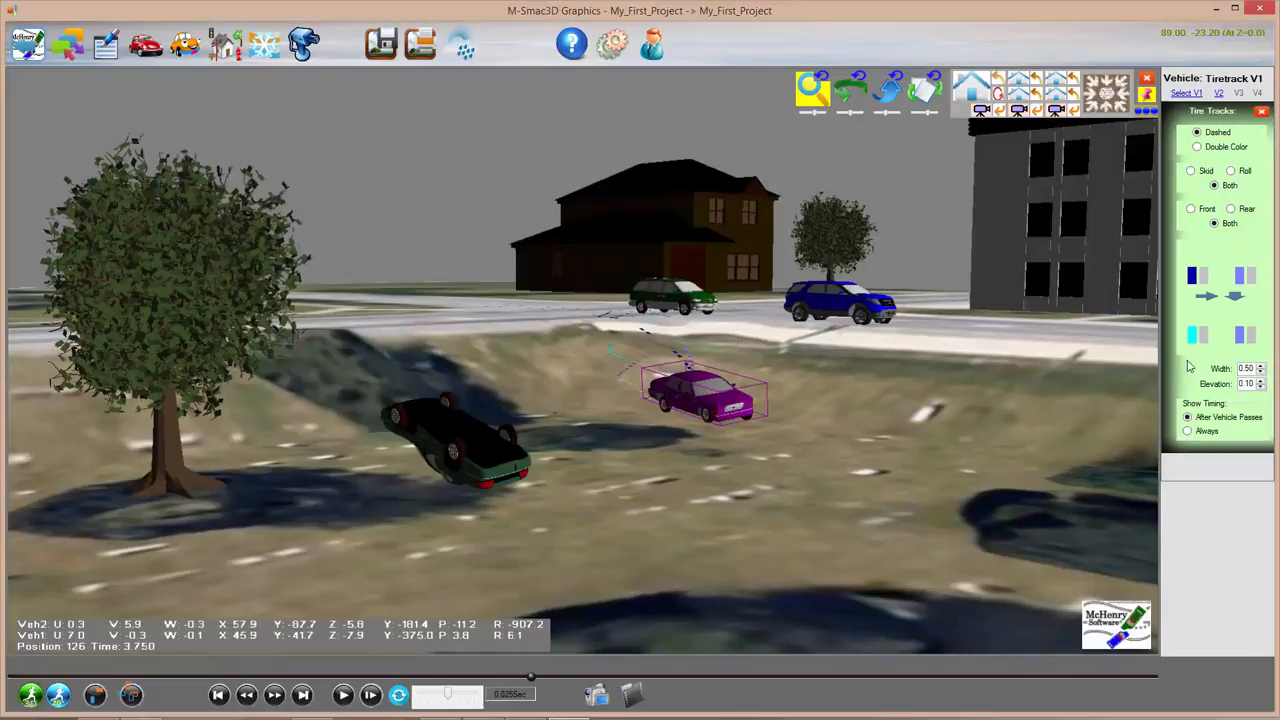
left_click(1241, 338)
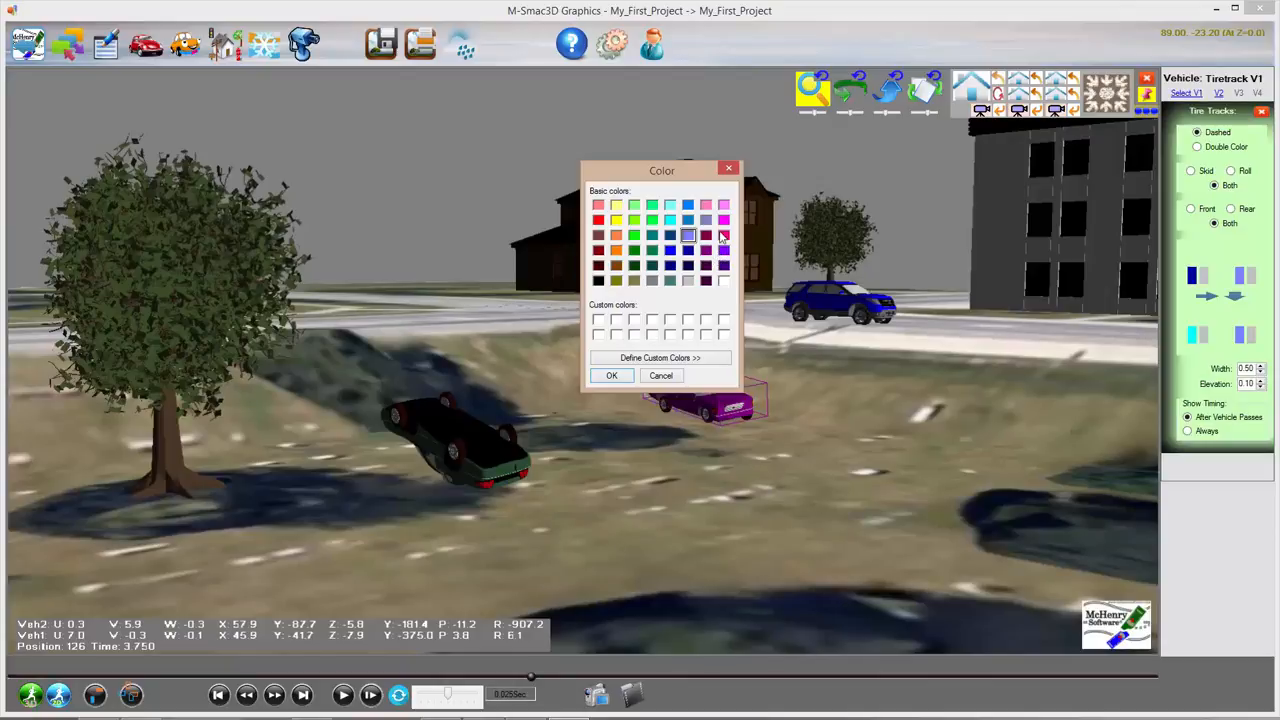
left_click(723, 235)
left_click(611, 375)
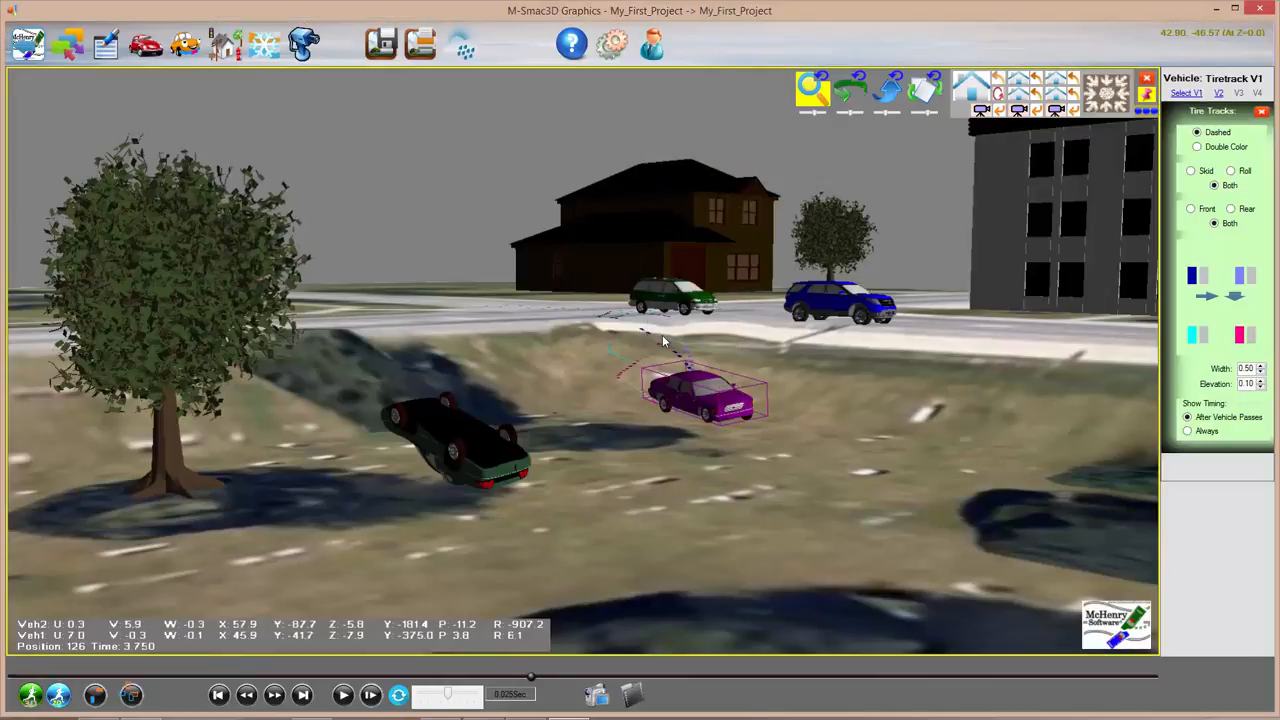
left_click(886, 92)
left_click_drag(688, 307, 660, 280)
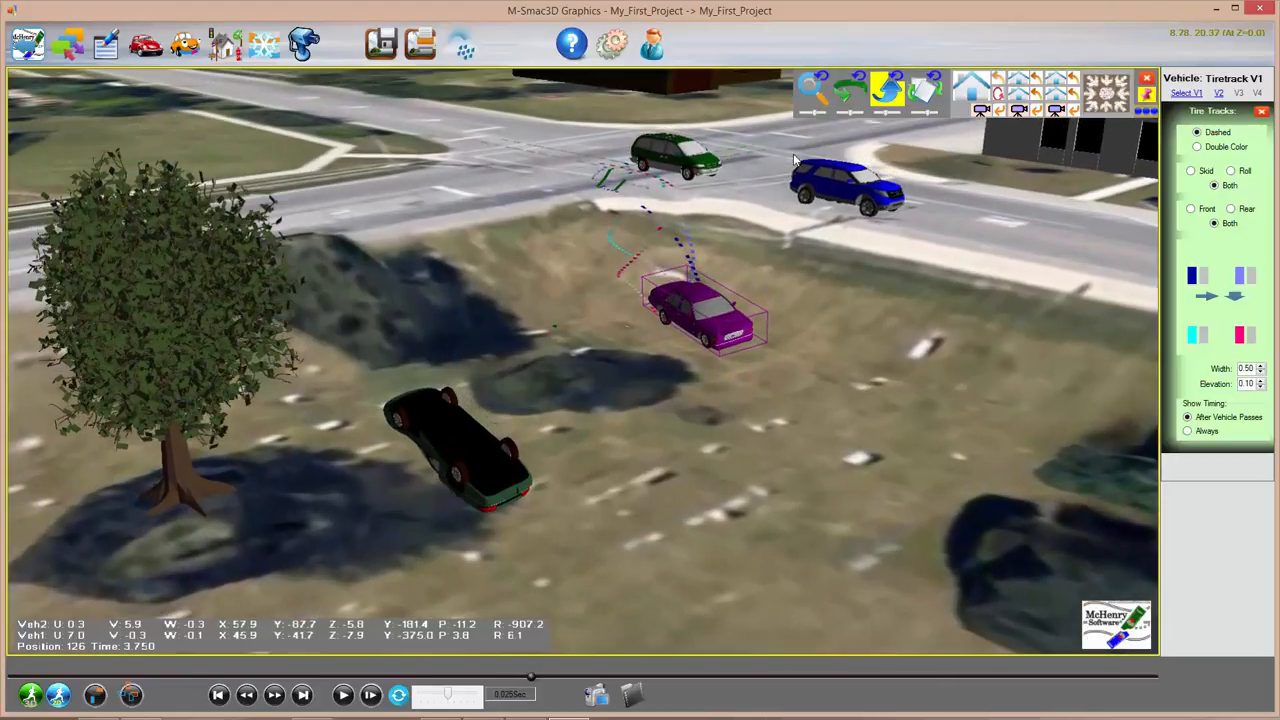
Step: Hide and restore the floating view tools, then zoom in on the tire tracks
left_click(1147, 78)
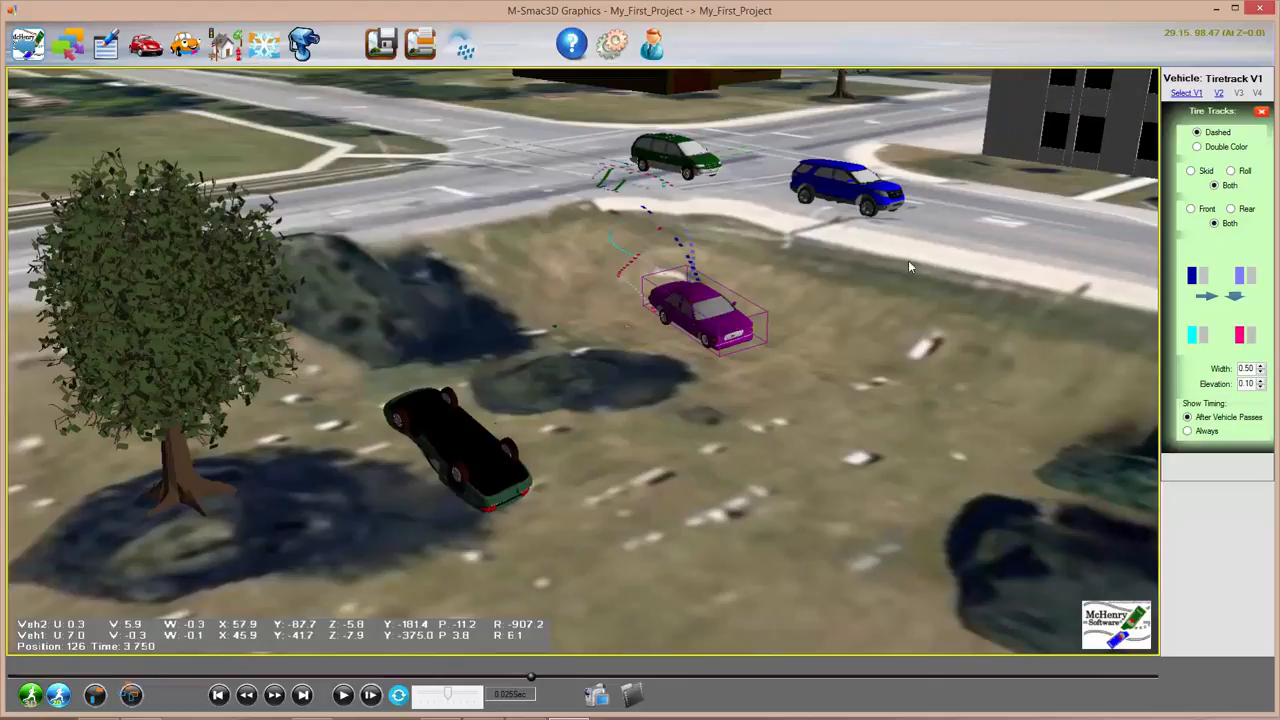
right_click(868, 178)
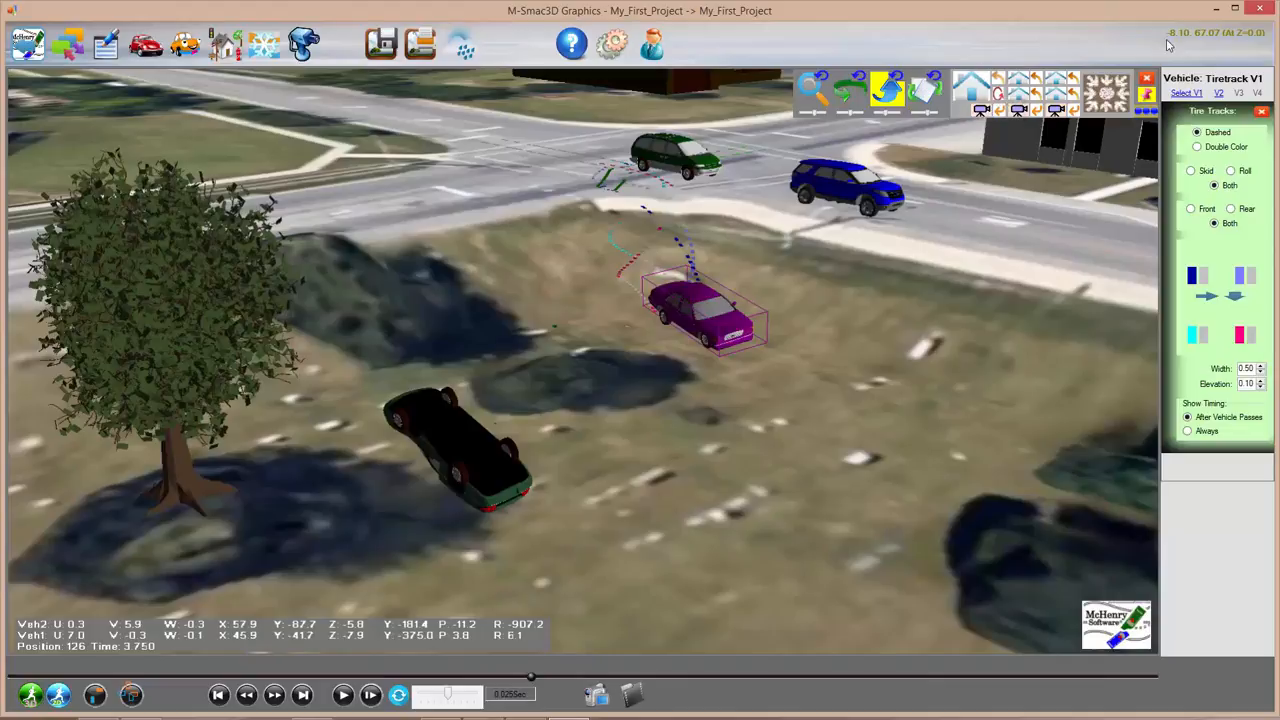
scroll(678, 210, "up", 2)
left_click_drag(675, 240, 558, 428)
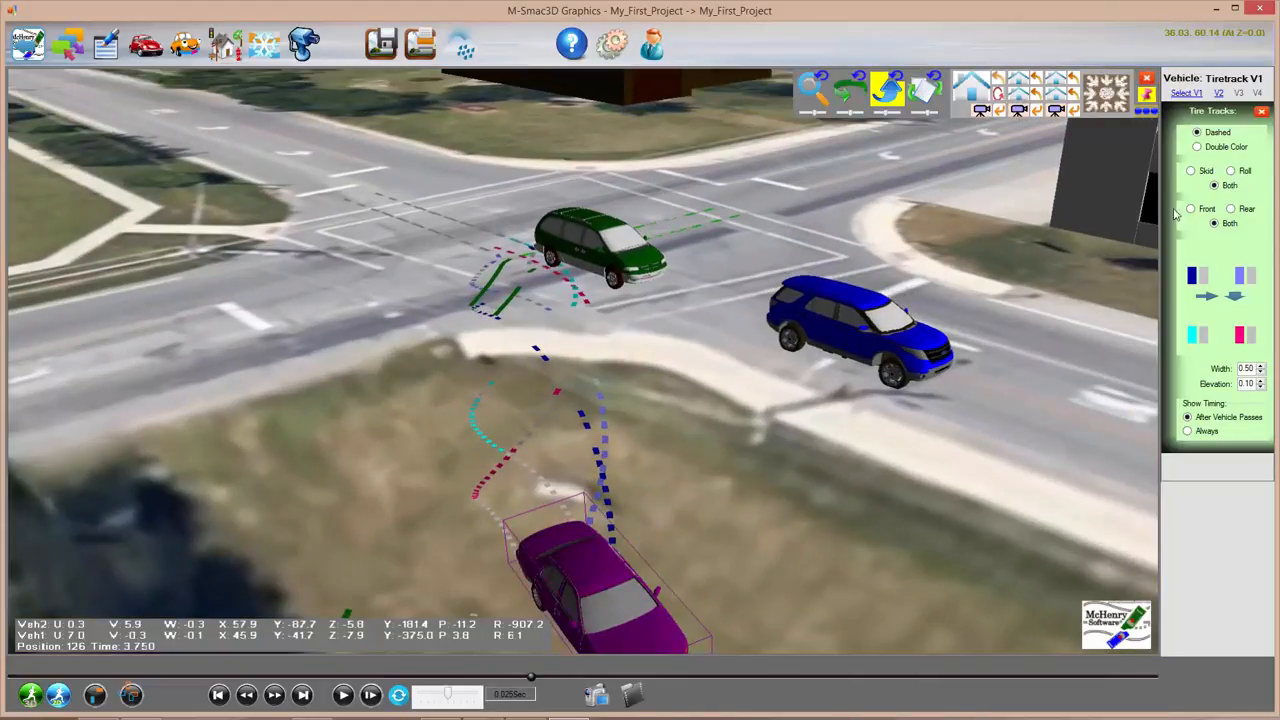
Step: Cycle the tire tracks through skid marks, front, rear, and finally both tires
left_click(1191, 171)
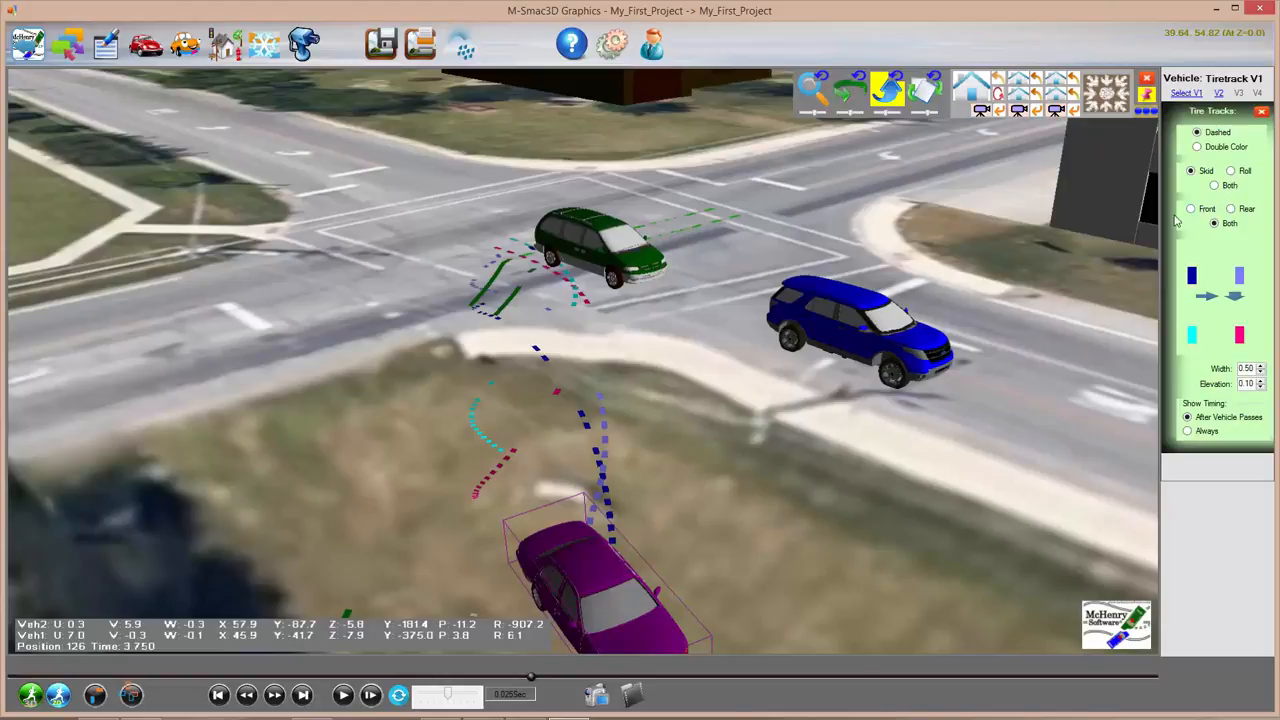
left_click(1190, 210)
left_click(1232, 209)
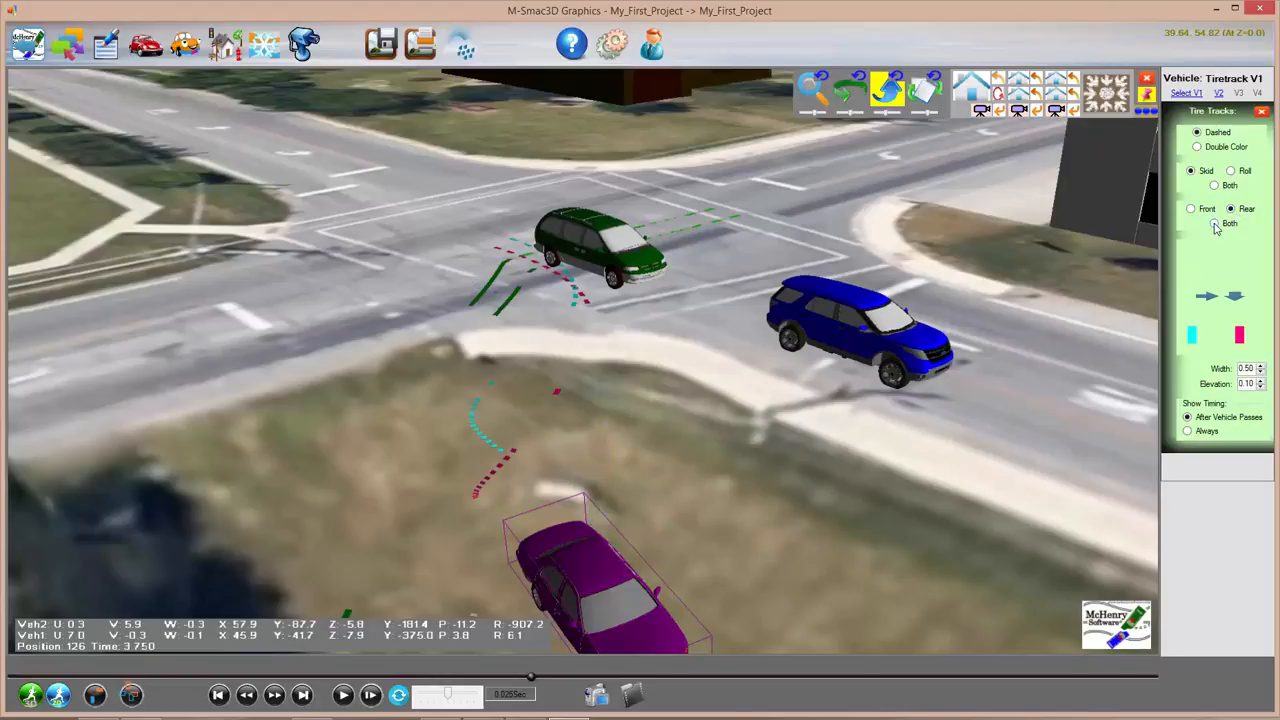
left_click(1215, 224)
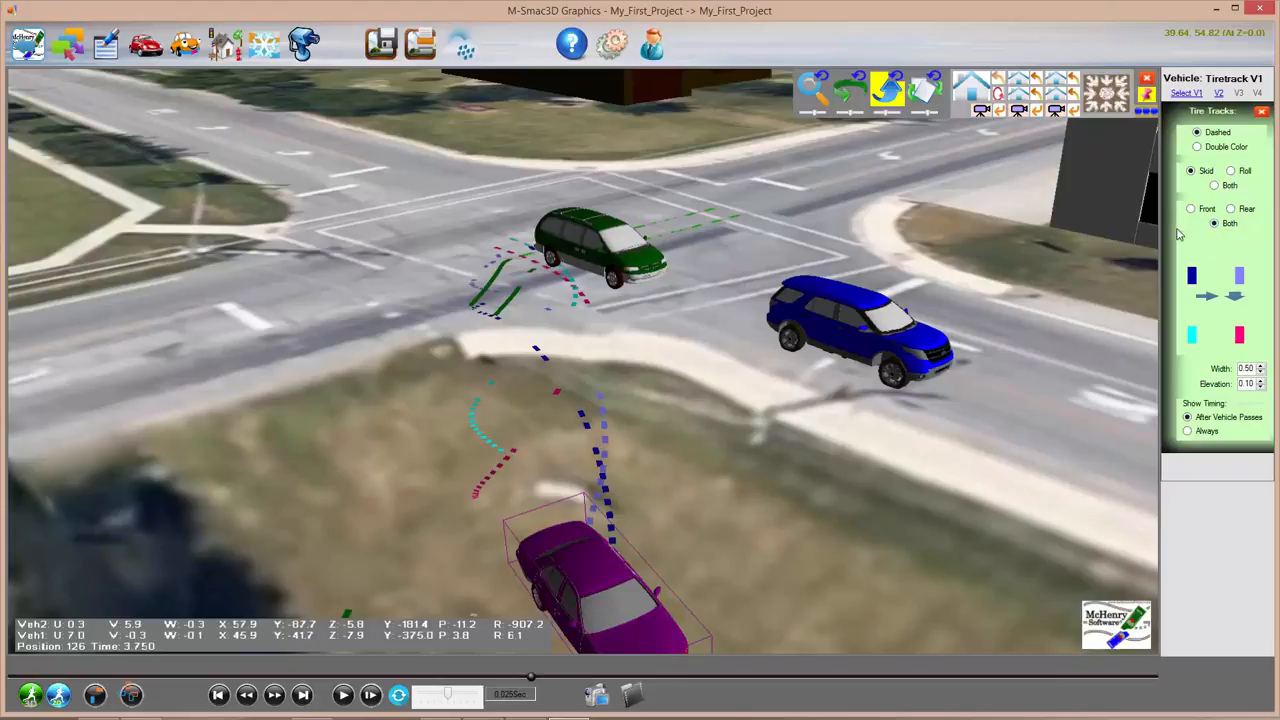
Step: Zoom out and switch to a low ground-level viewpoint of the crash scene
scroll(843, 309, "up", 2)
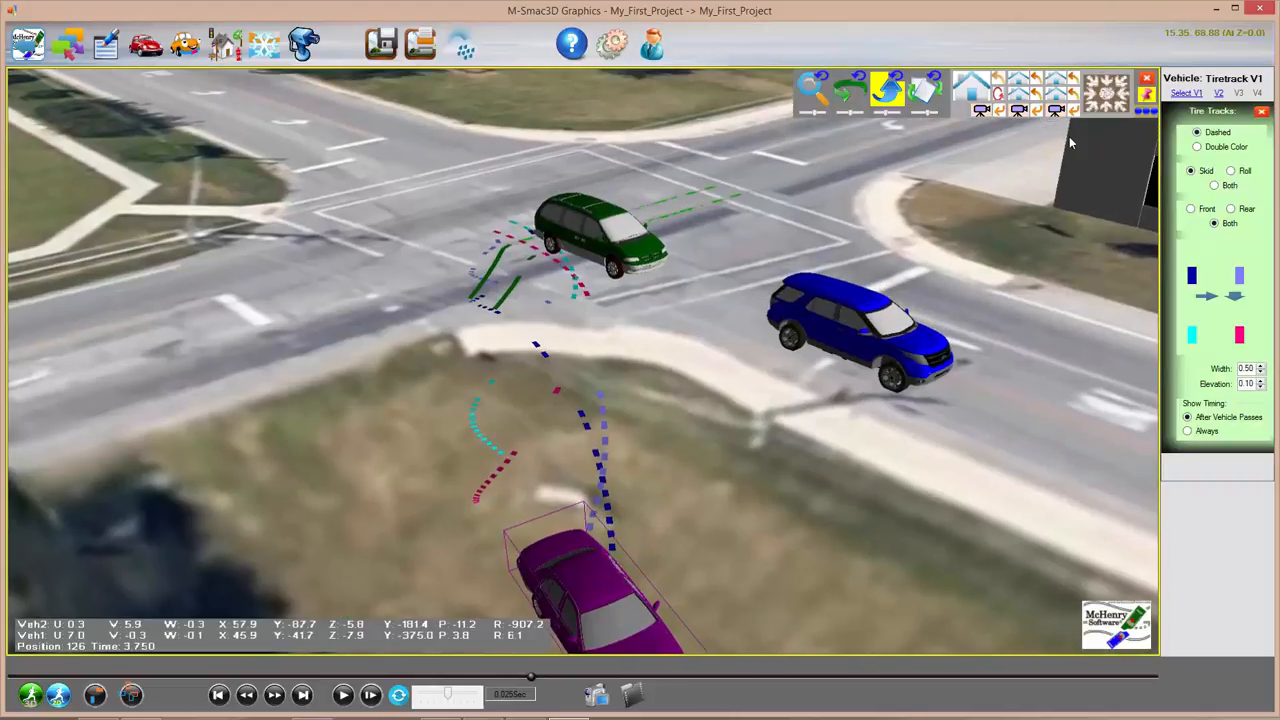
left_click(816, 86)
scroll(711, 212, "down", 5)
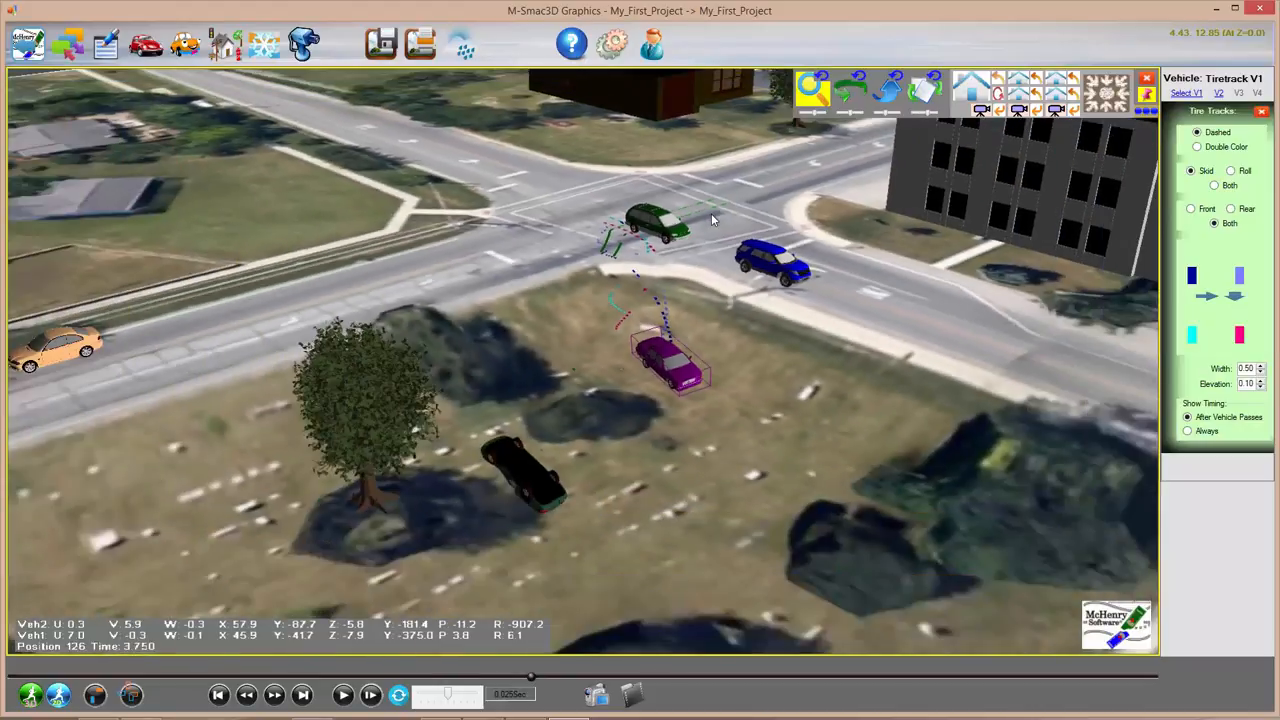
left_click(966, 90)
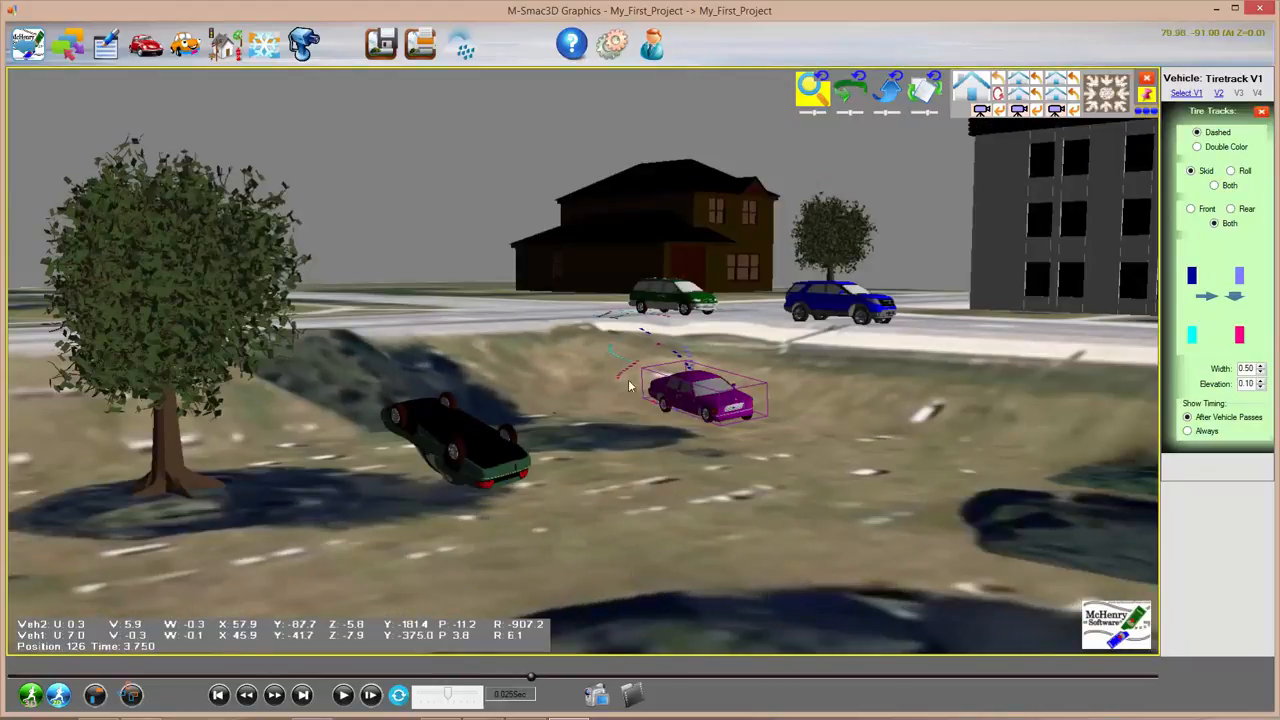
scroll(651, 421, "up", 3)
Step: Deselect the purple car, zoom out, and start loading a 3D model file
left_click(859, 381)
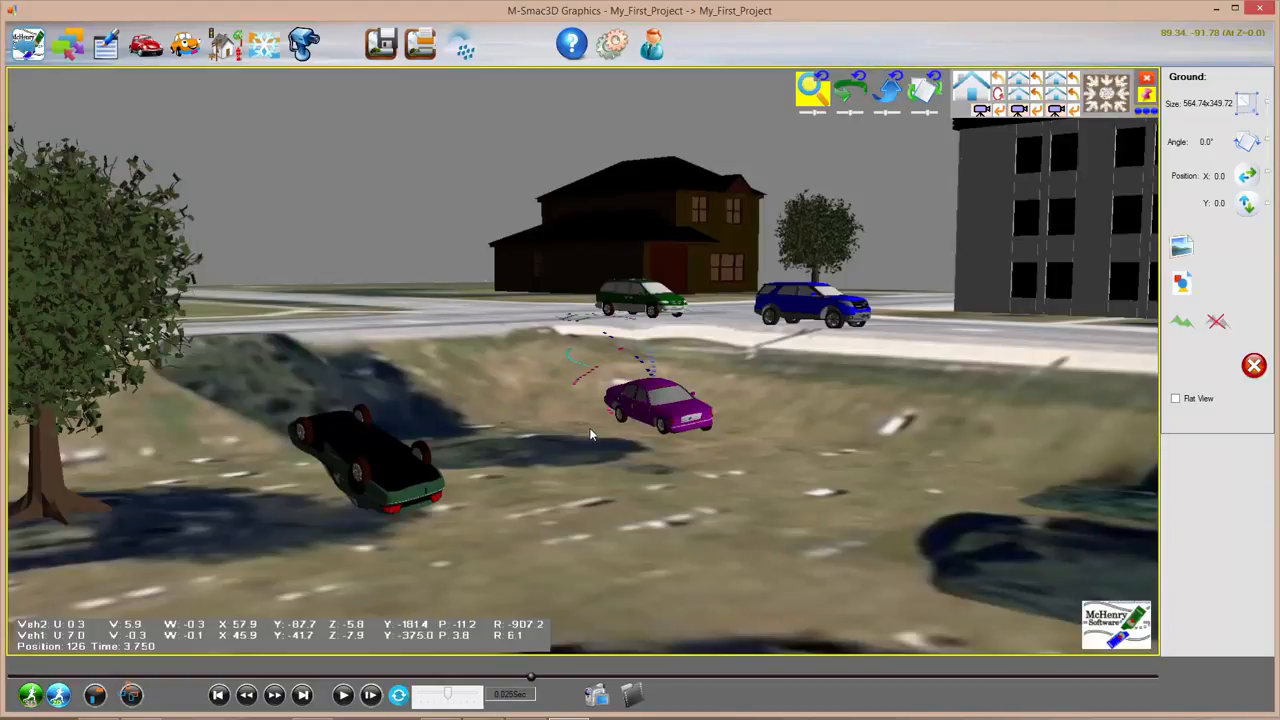
scroll(590, 432, "down", 2)
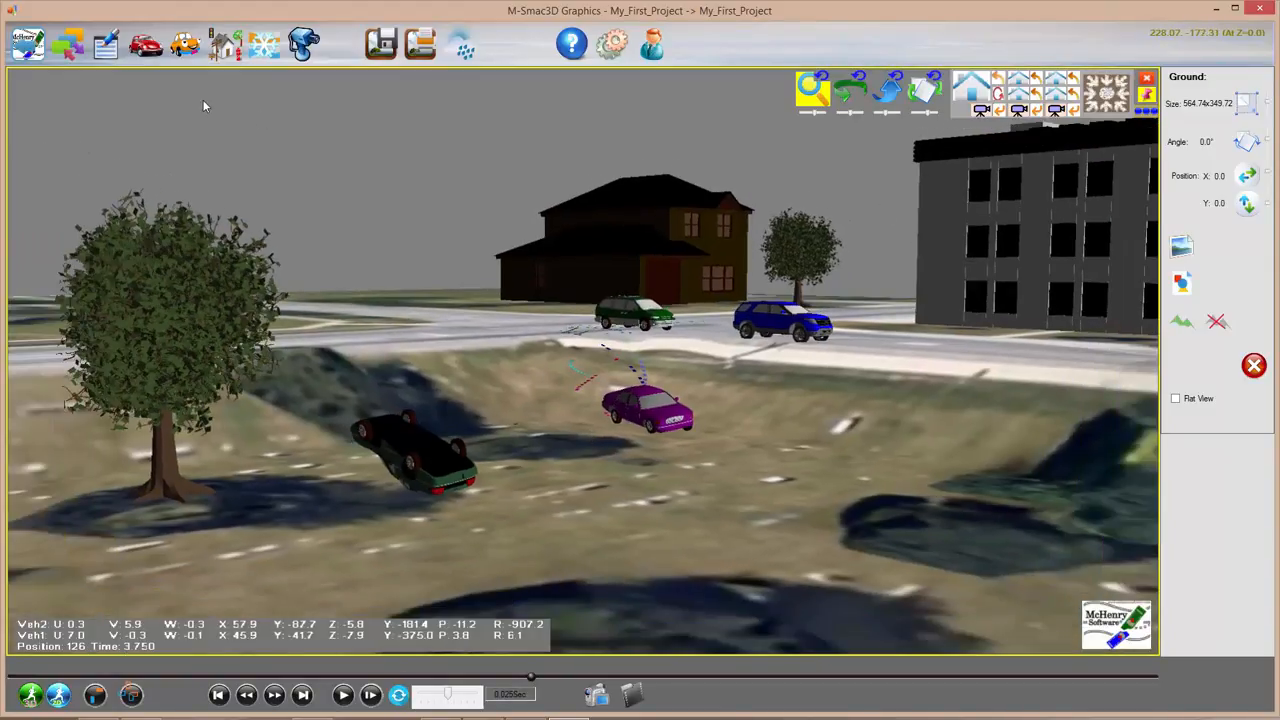
left_click(224, 44)
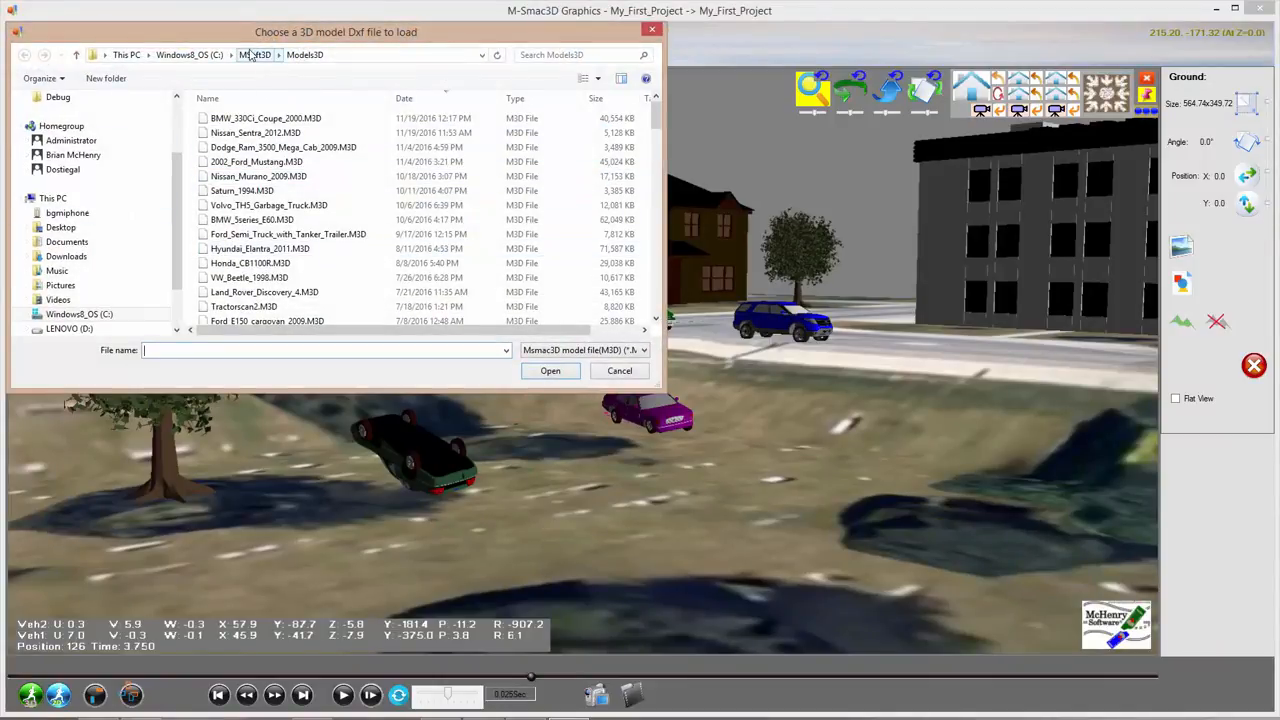
Step: Browse MSoft3D\Objects3D with the *.dxf filter, then cancel without loading a model
left_click(255, 54)
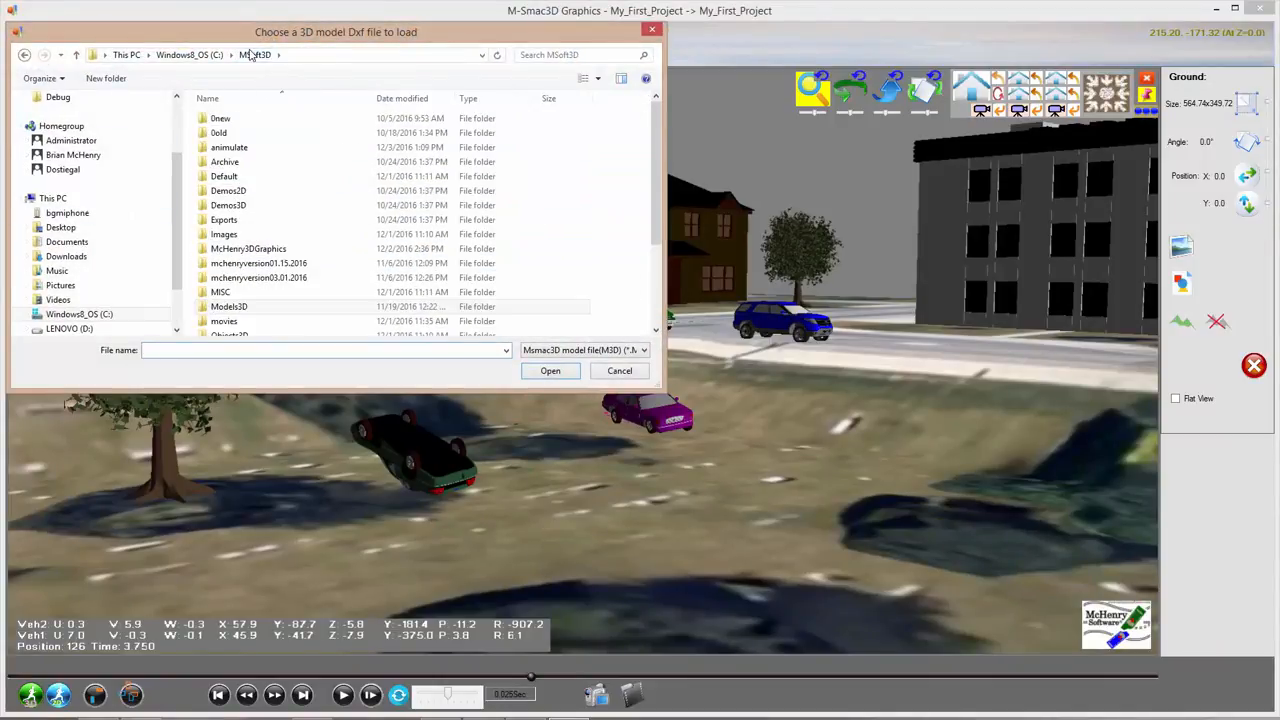
left_click(243, 332)
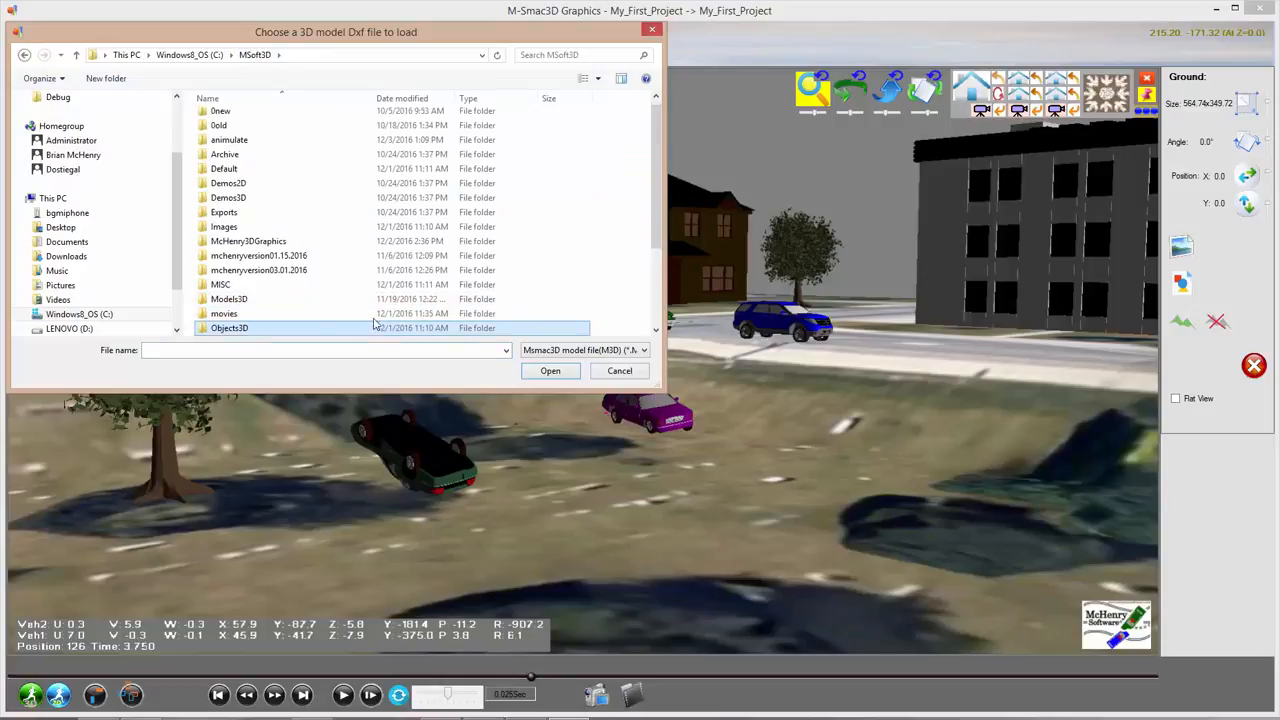
left_click(646, 350)
left_click(598, 376)
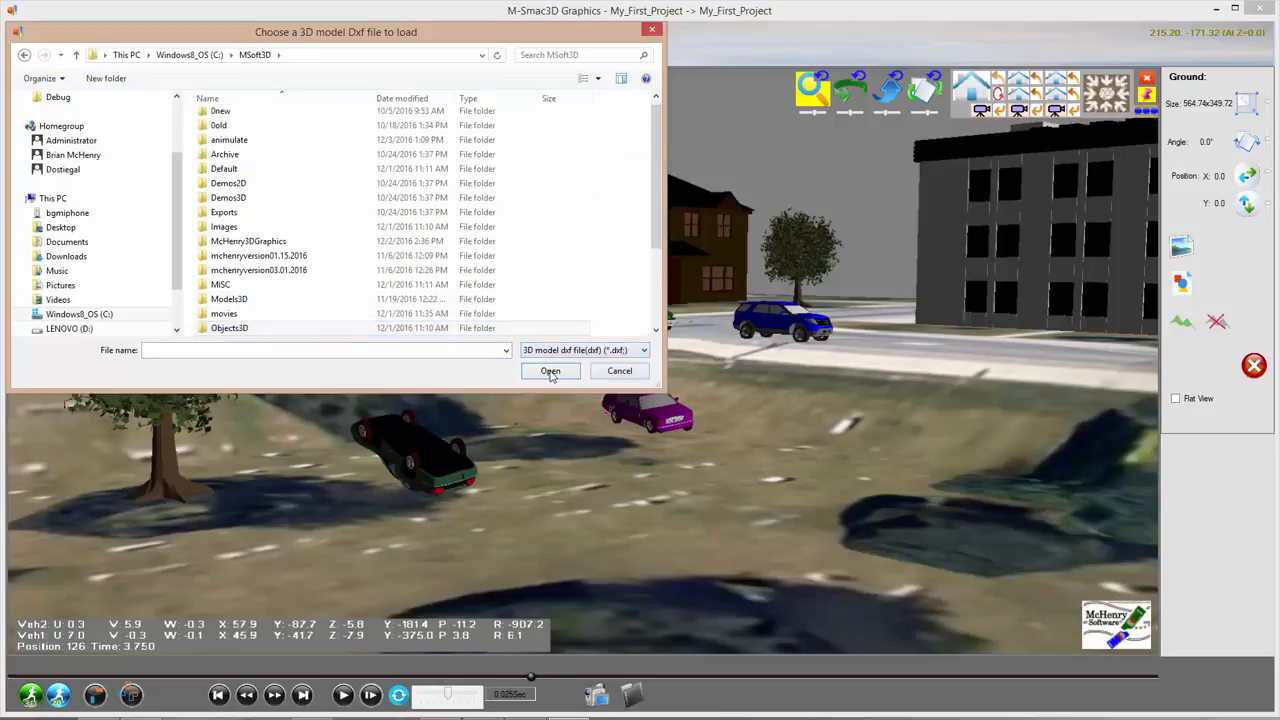
left_click(550, 372)
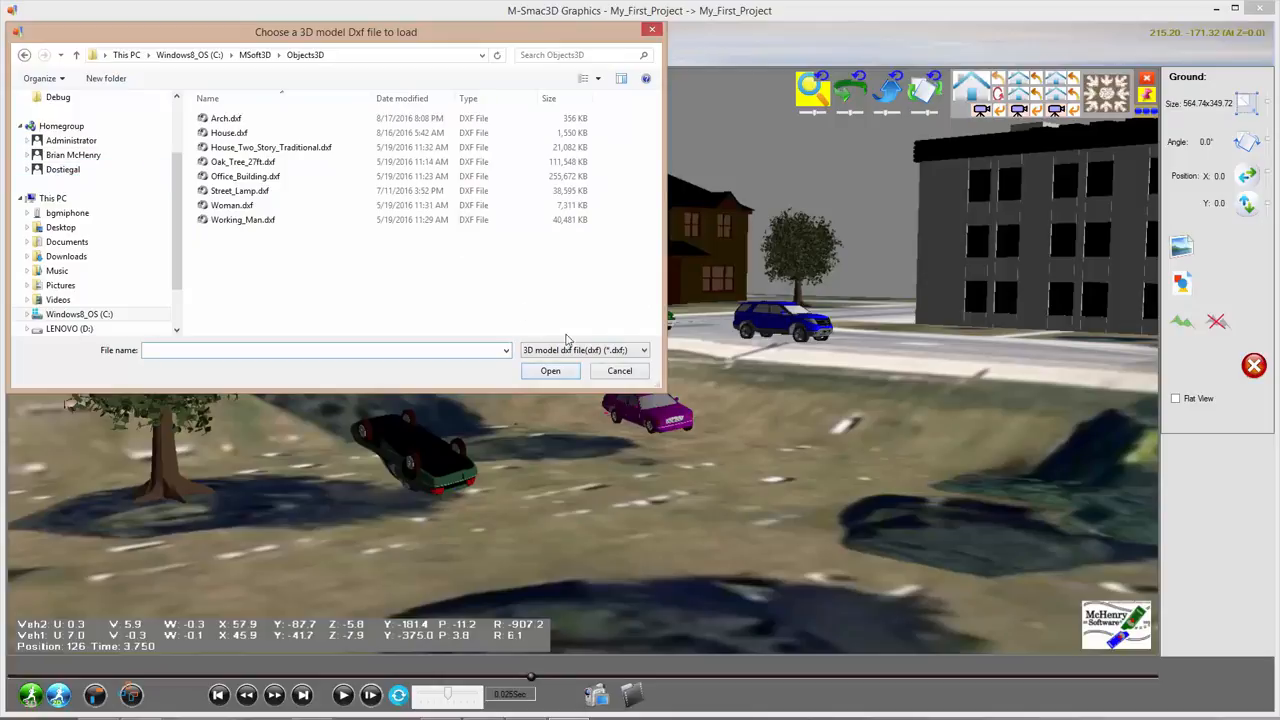
left_click(606, 376)
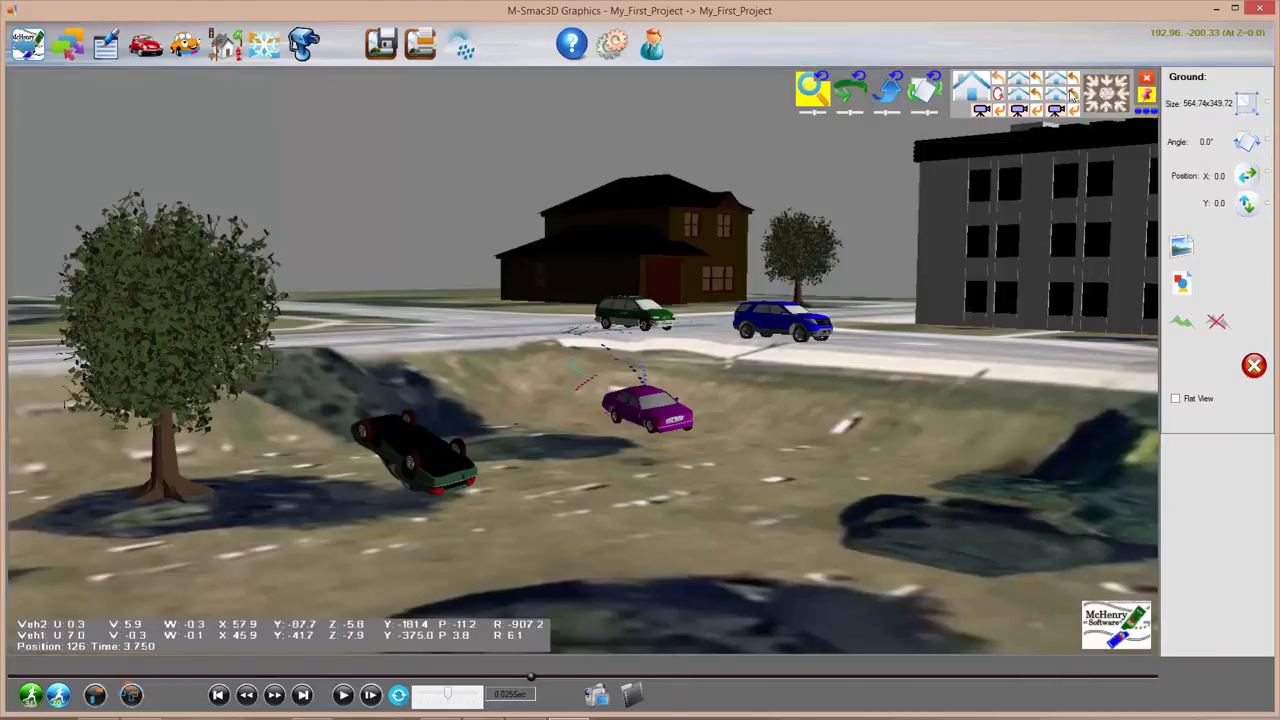
Step: Show the whole intersection from directly above and rewind the simulation near its start
left_click(1105, 95)
scroll(509, 272, "down", 5)
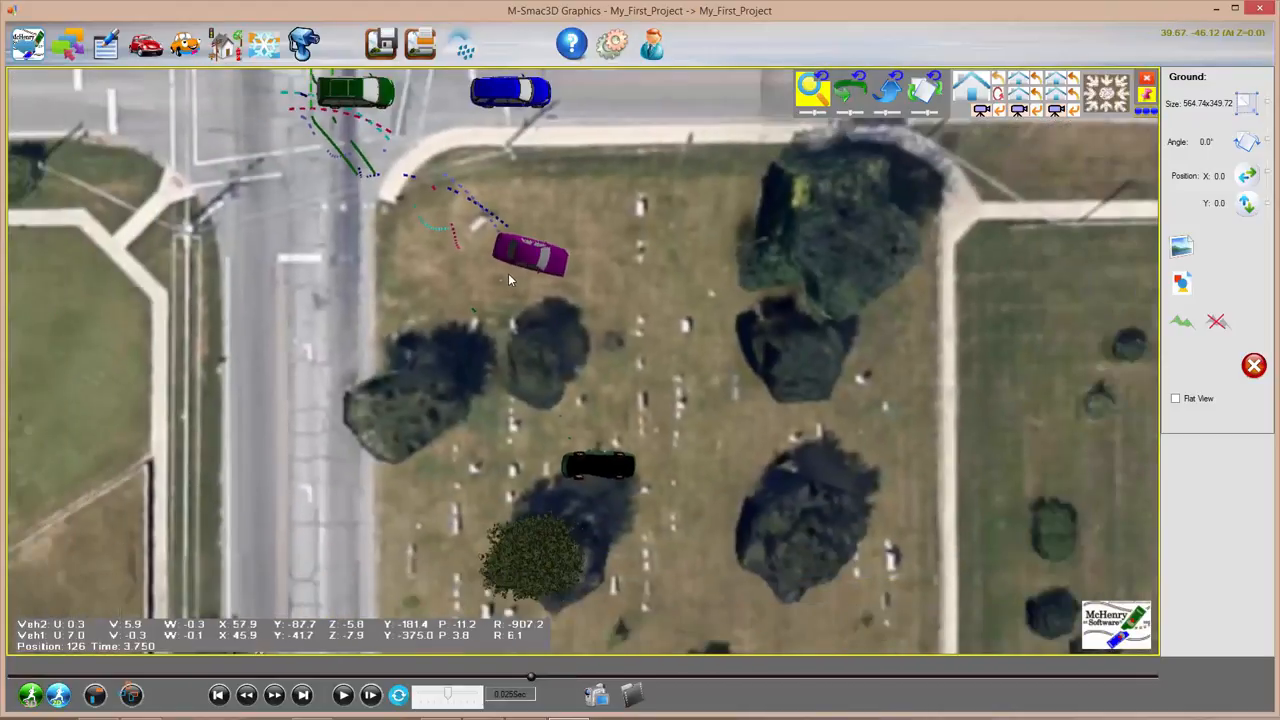
scroll(508, 277, "down", 6)
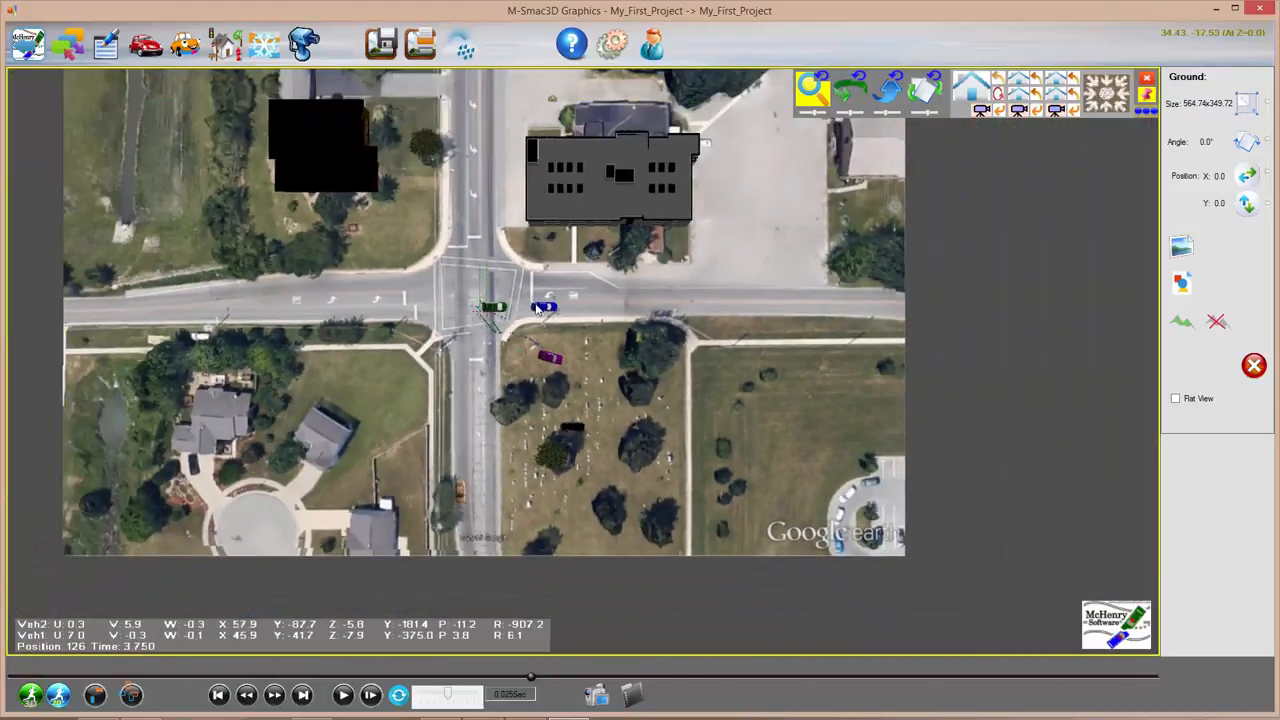
middle_click_drag(536, 305, 560, 392)
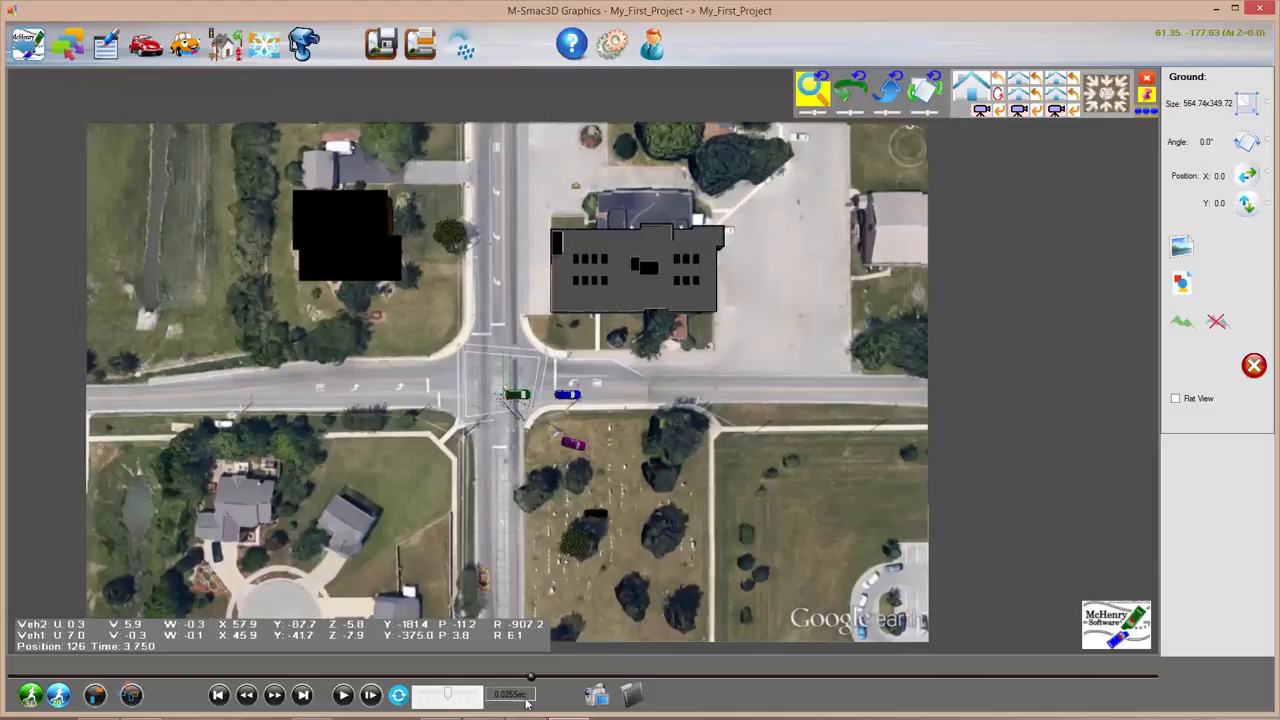
left_click_drag(360, 667, 71, 676)
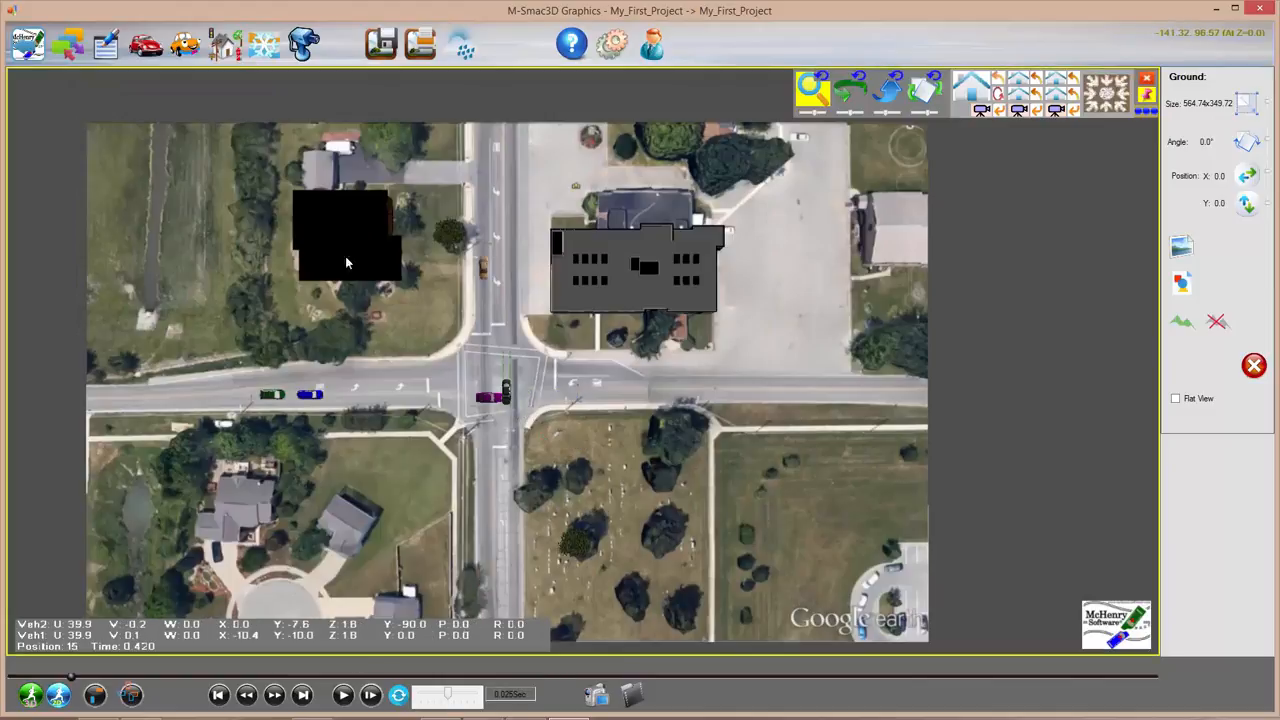
Step: Select the orange car and check its two moving positions, frames 2 and 142
left_click(480, 264)
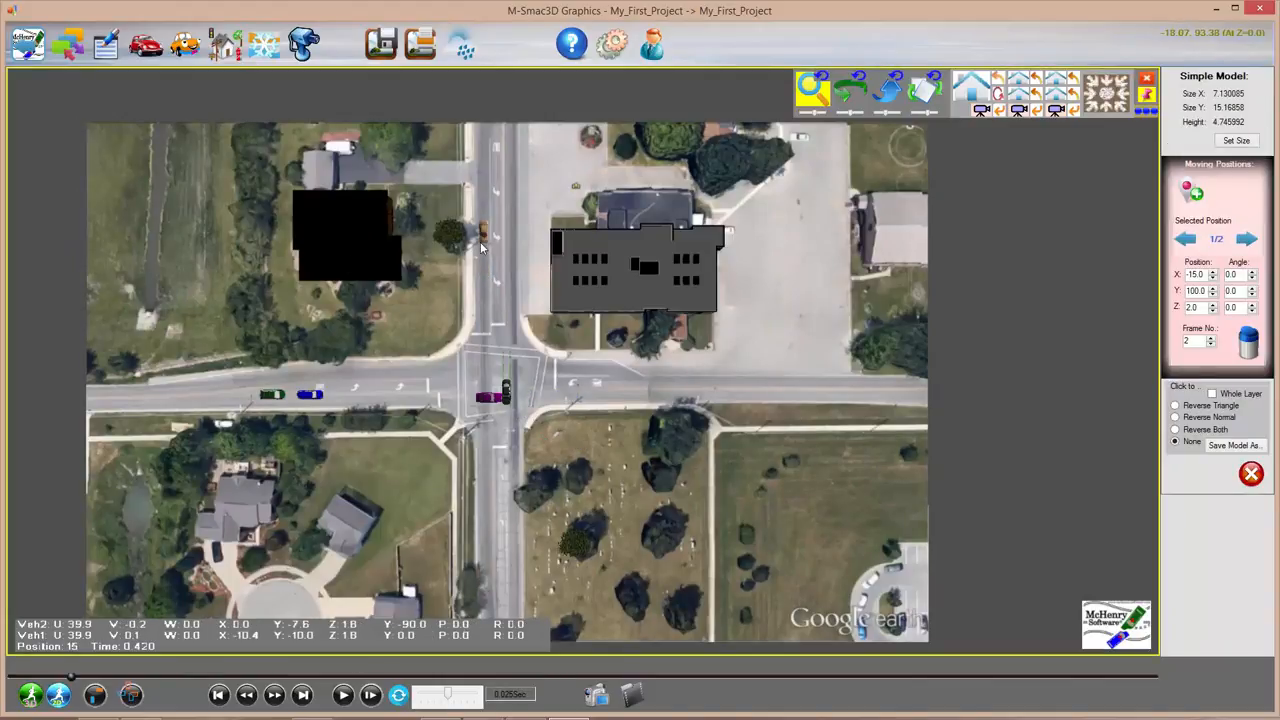
left_click(483, 244)
left_click(484, 268)
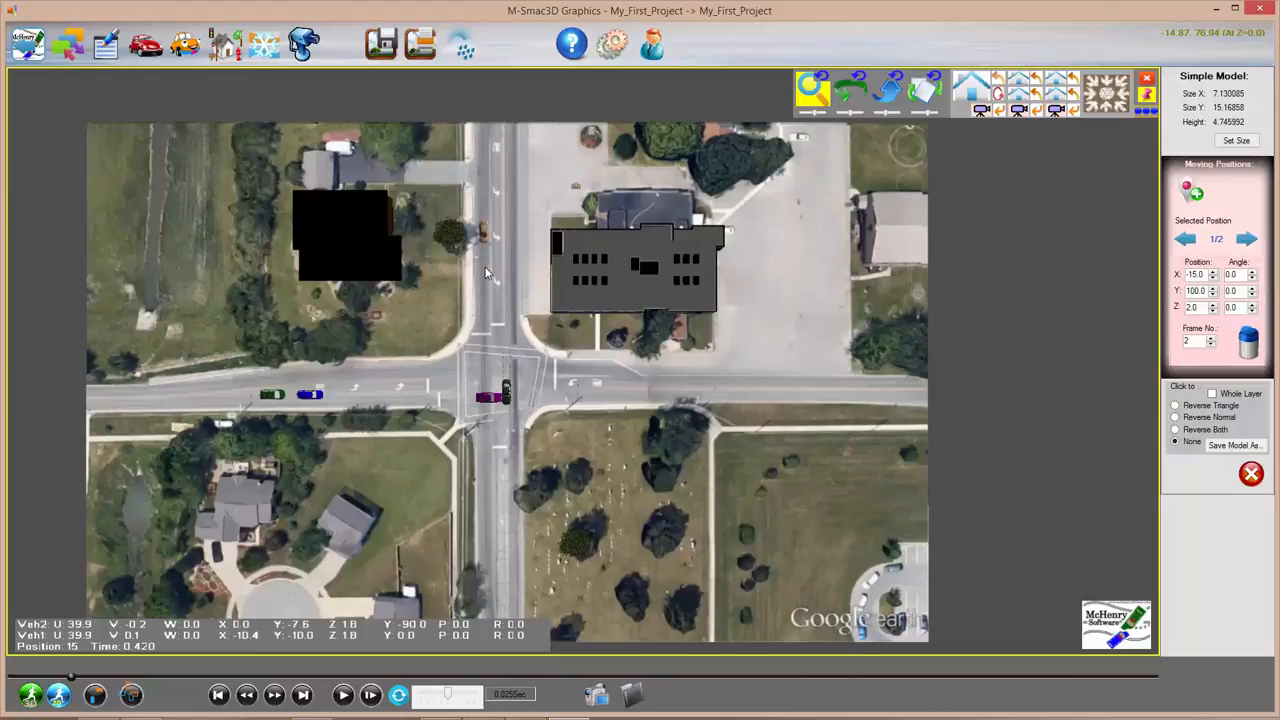
left_click(1247, 240)
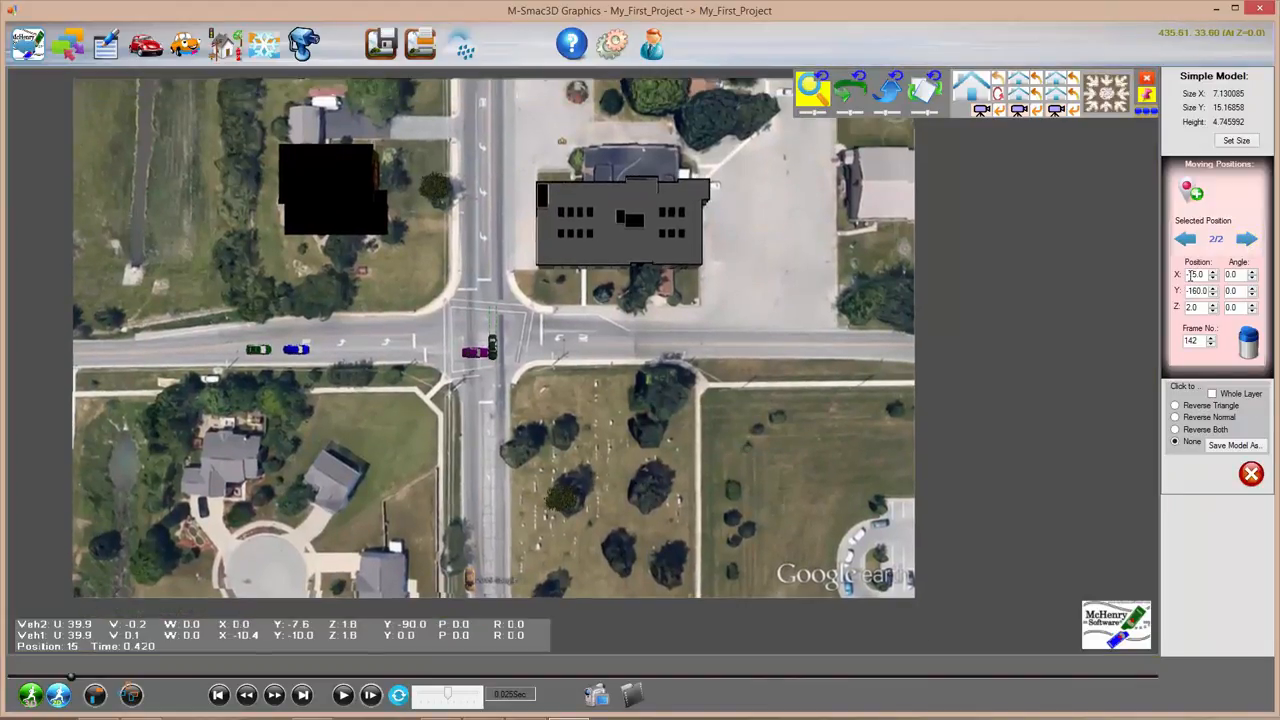
left_click(1185, 240)
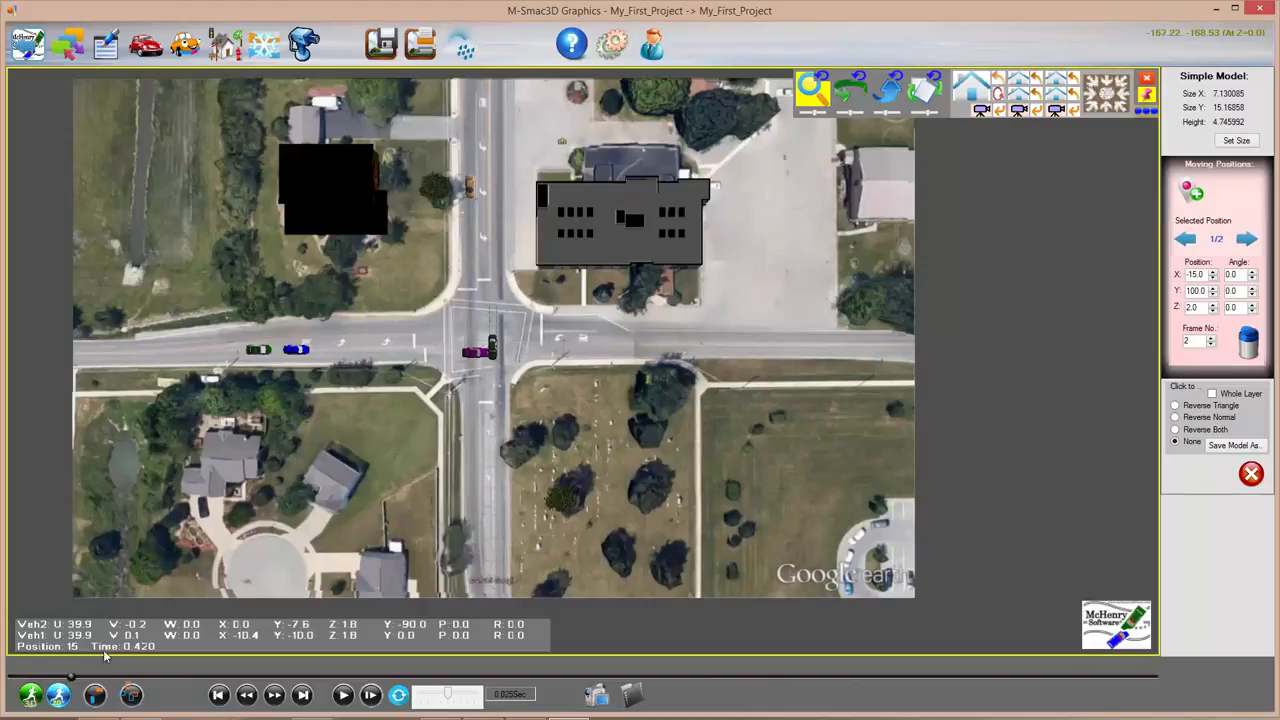
Step: Play the crash simulation, scrub it forward, and restart playback
left_click(62, 682)
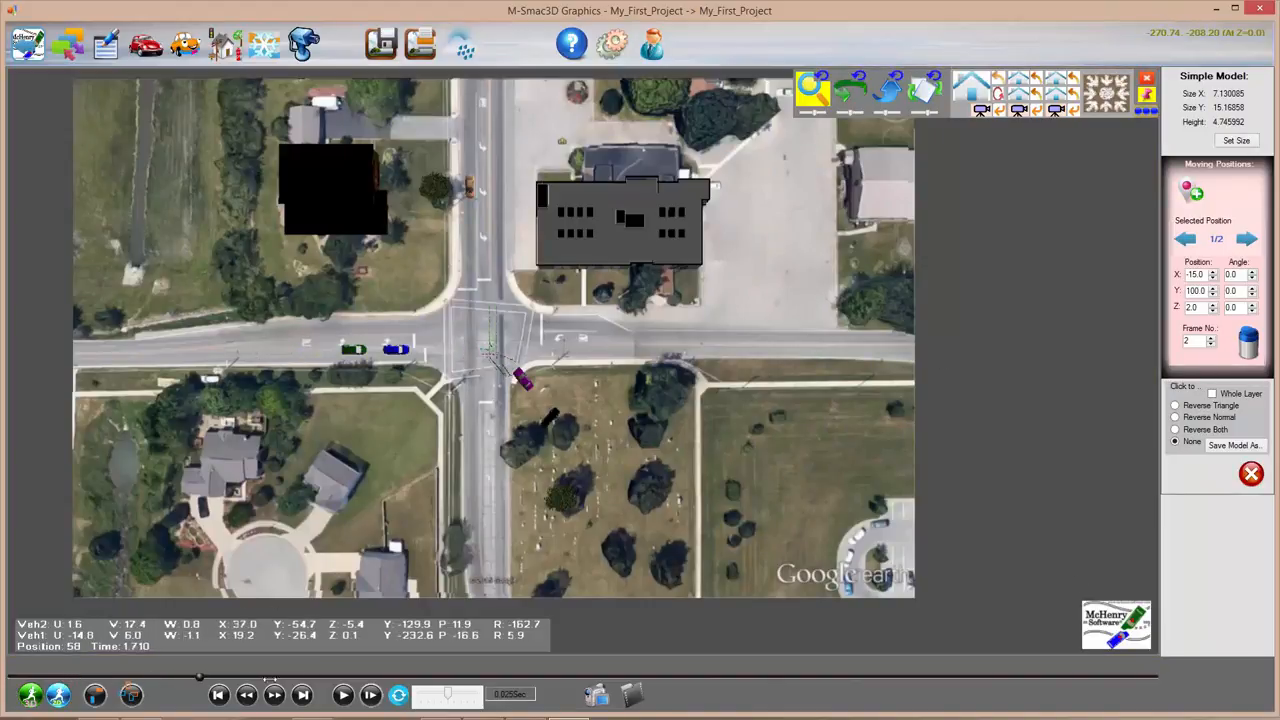
left_click_drag(486, 673, 585, 674)
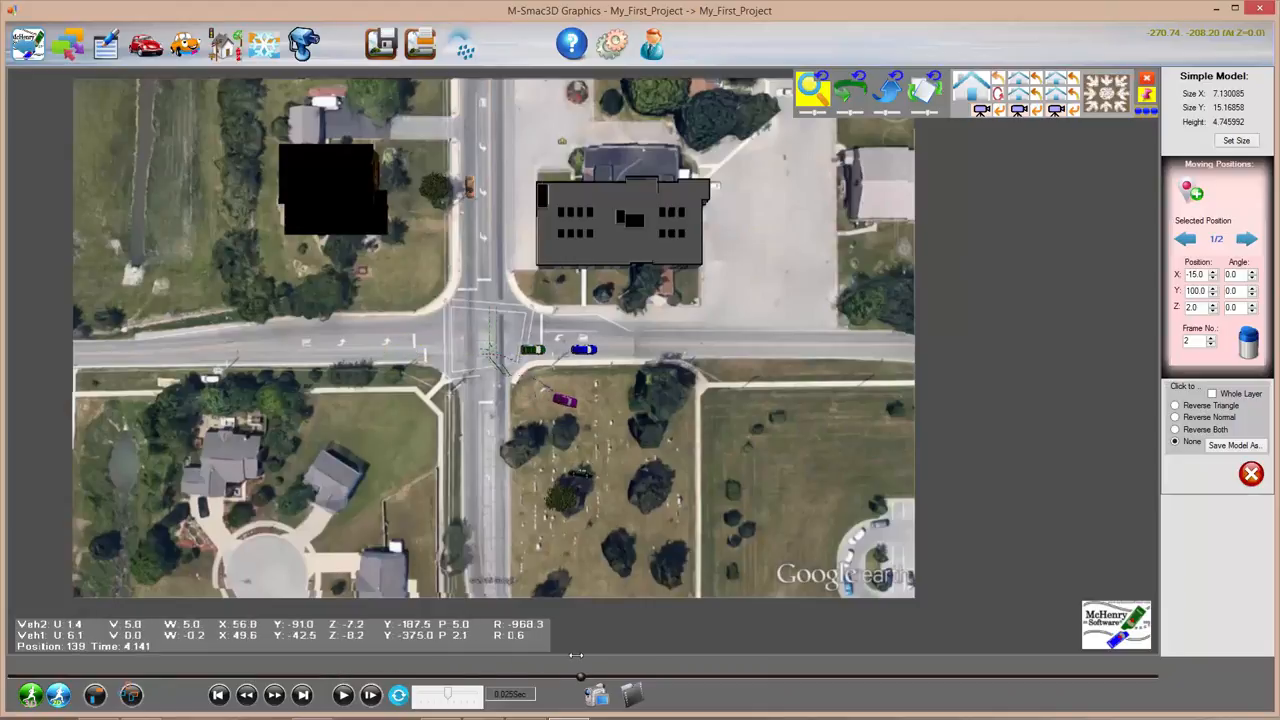
left_click(344, 698)
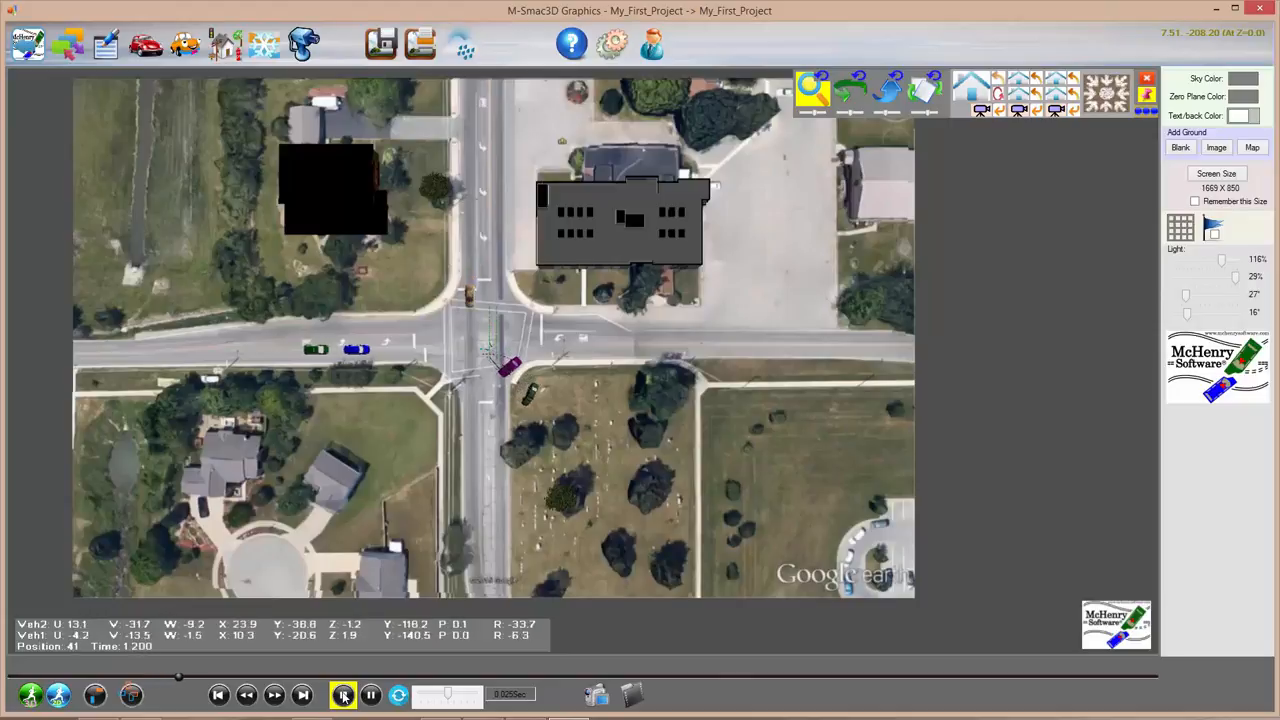
Step: Pause playback and compare the green car's start and end positions (X -172, X 164)
left_click(370, 695)
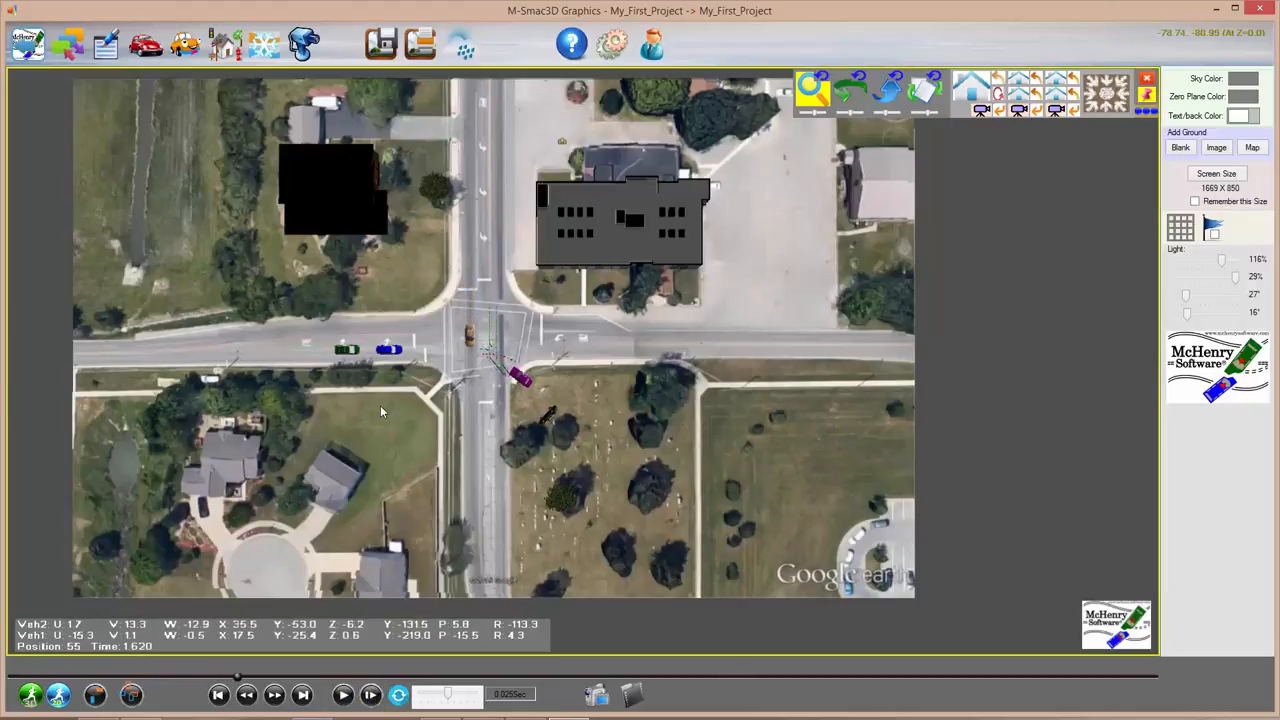
left_click(349, 350)
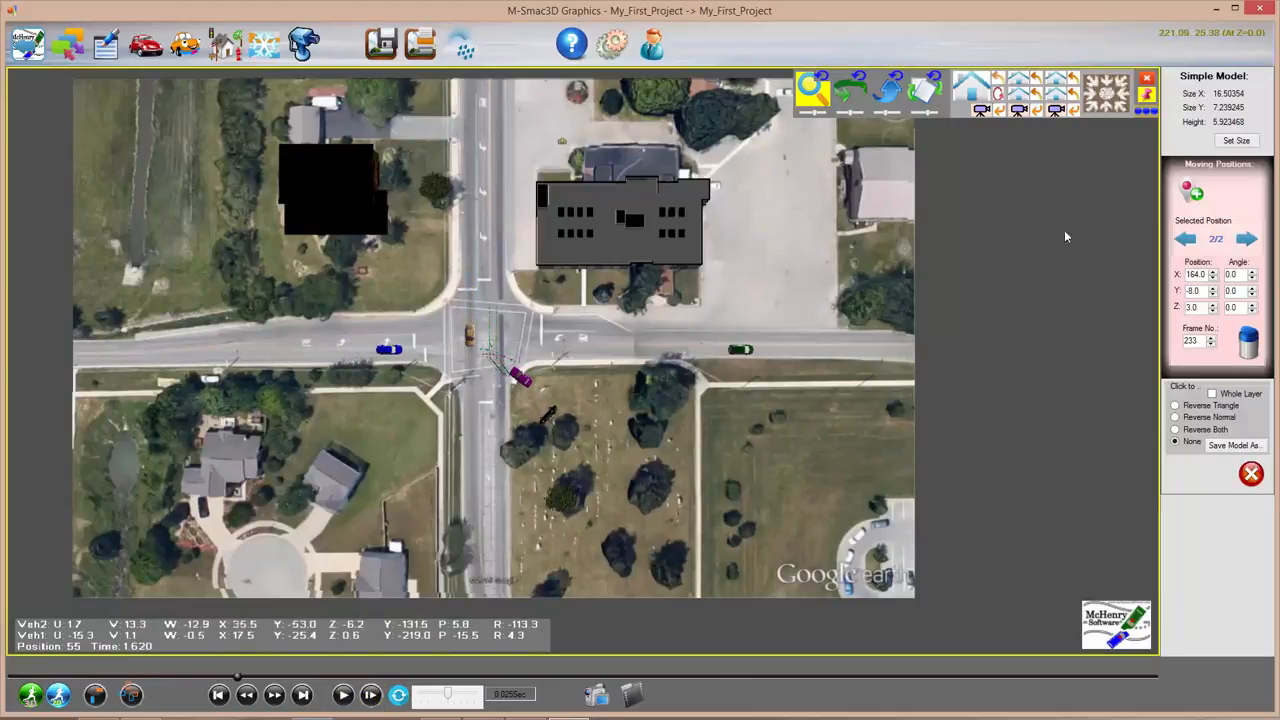
left_click(1185, 240)
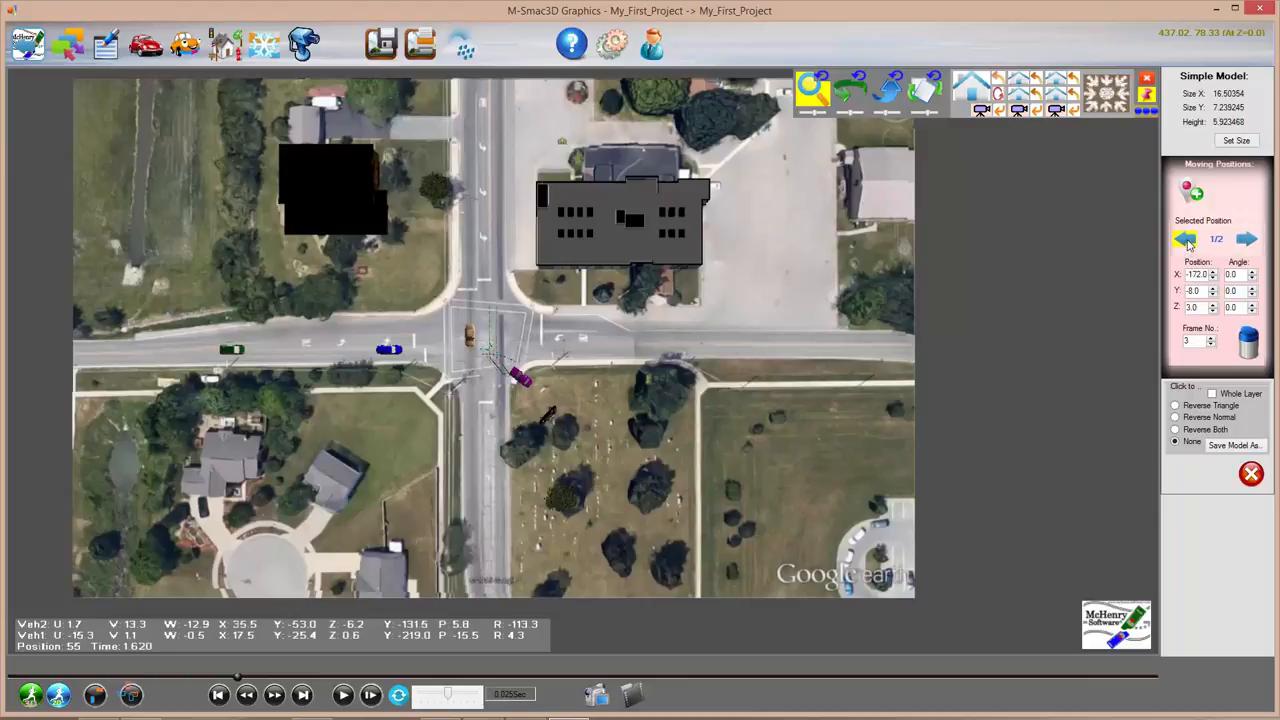
left_click(1247, 240)
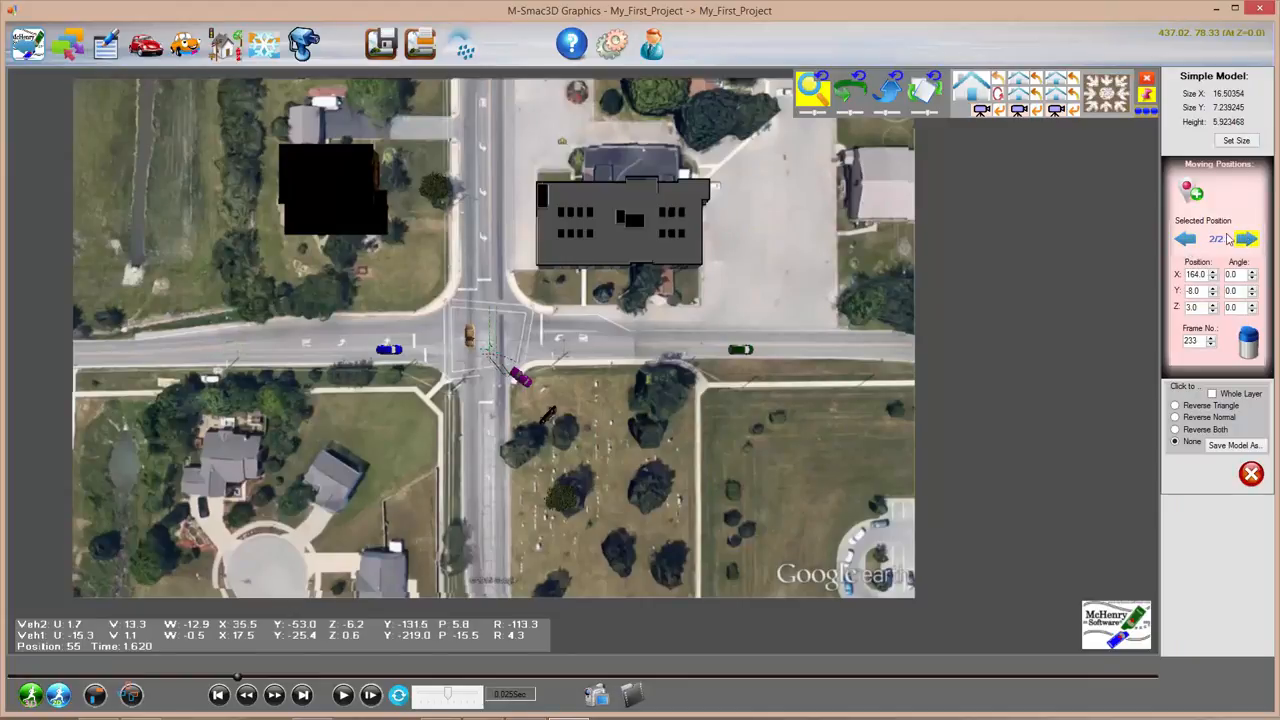
left_click(1184, 240)
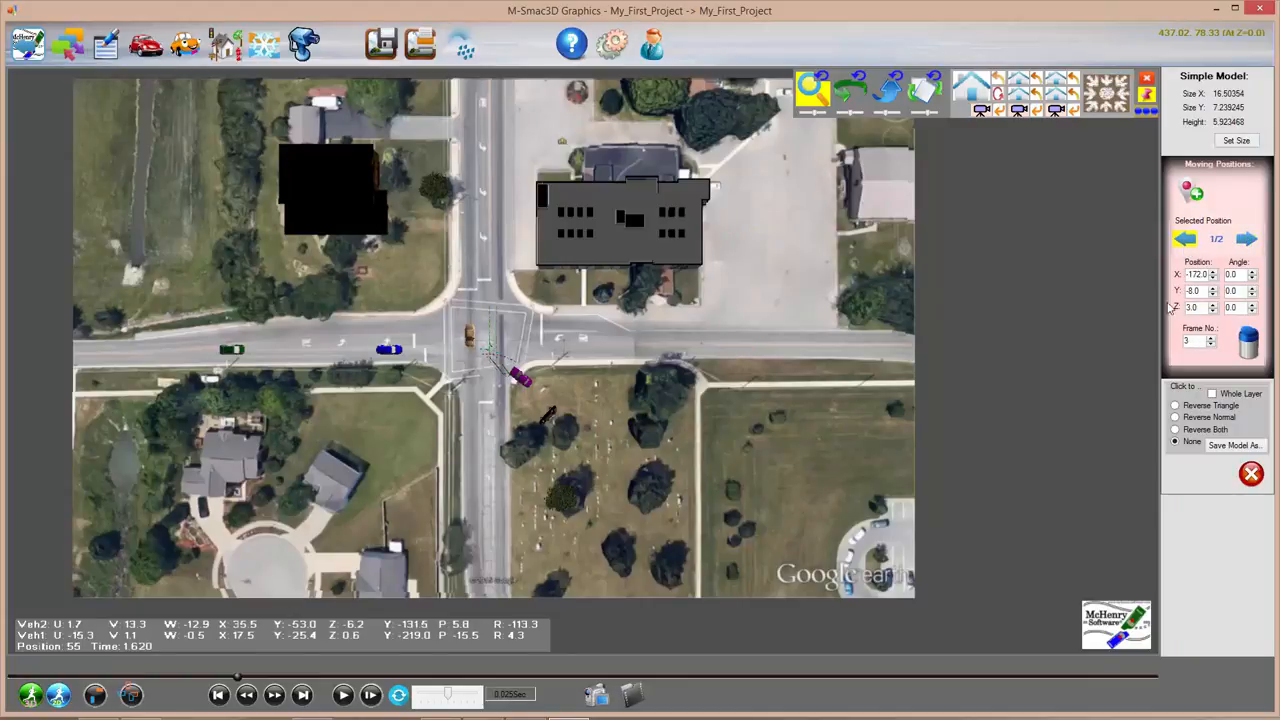
left_click(1246, 239)
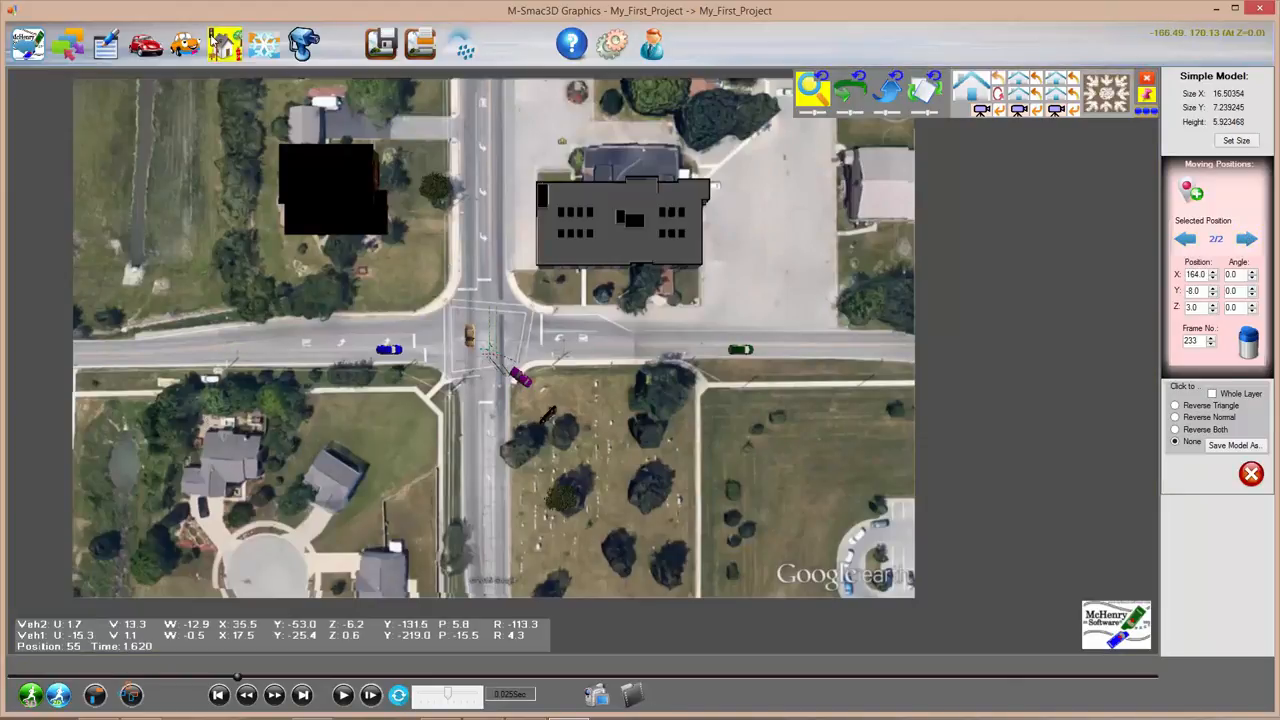
Step: Zoom into the intersection and select the blue Animulated V1 car
scroll(352, 358, "up", 1)
scroll(352, 358, "up", 5)
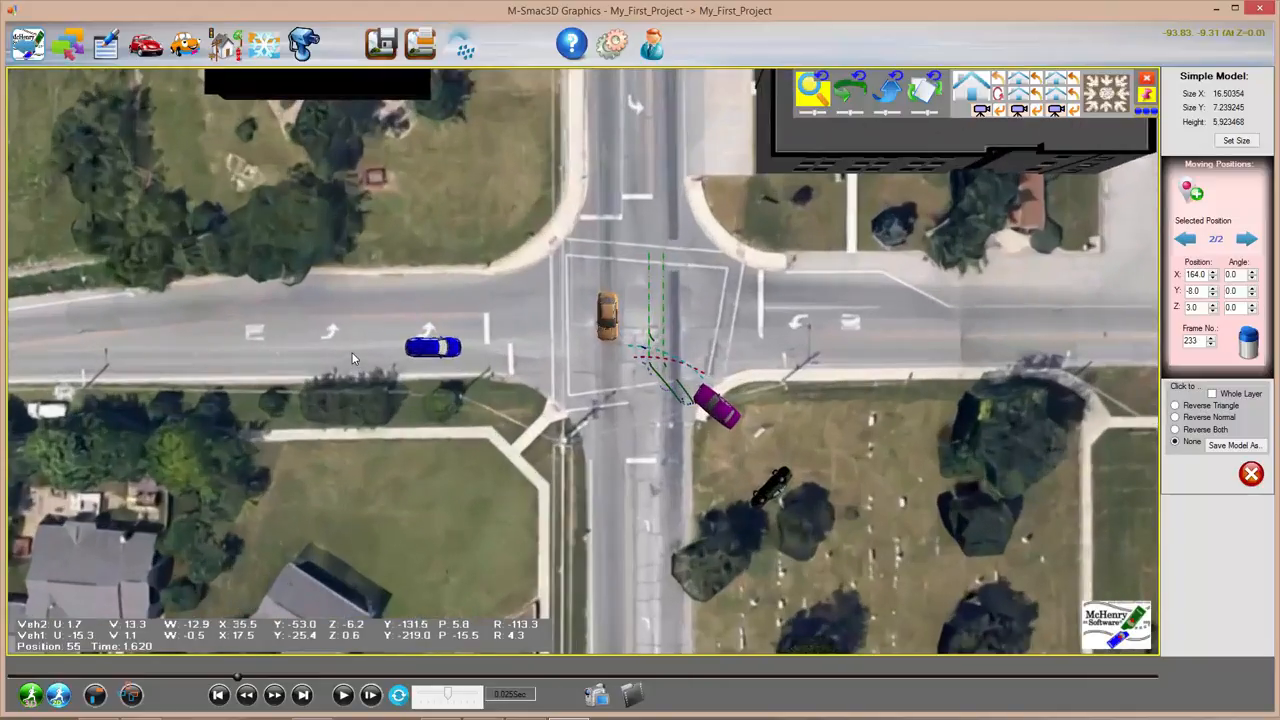
middle_click_drag(466, 405, 270, 345)
left_click(238, 292)
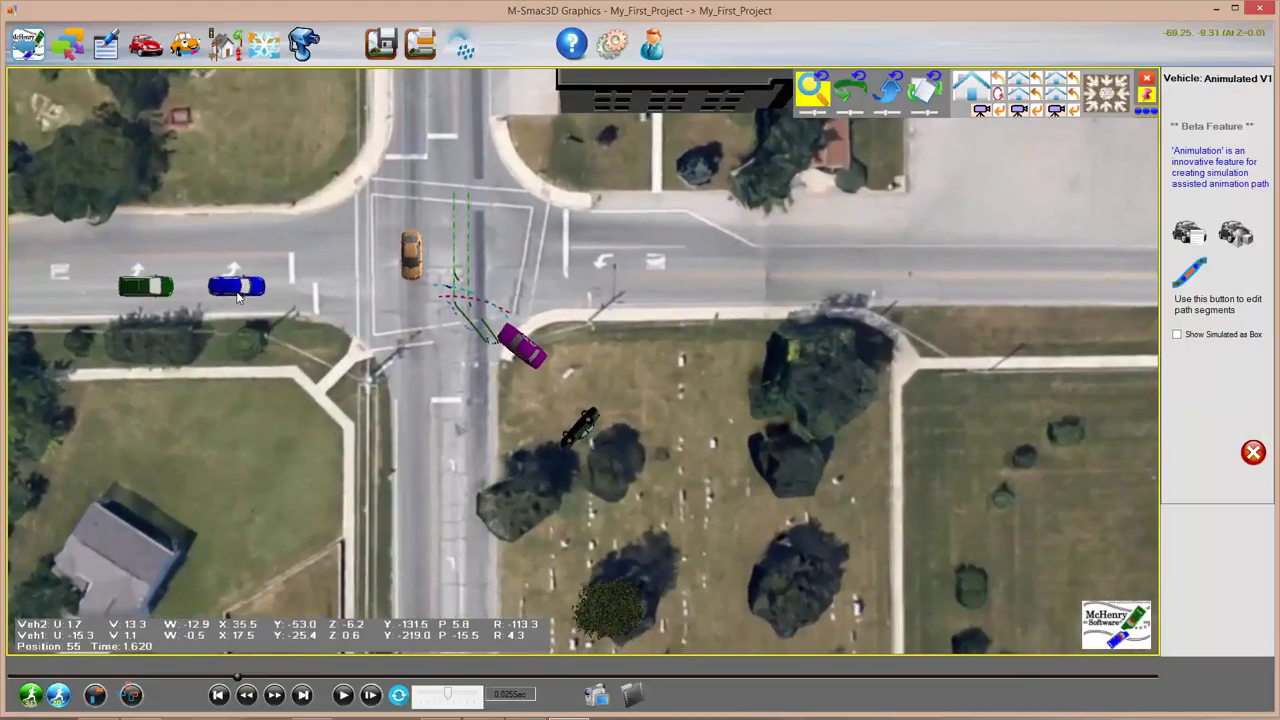
Step: Open and dismiss the animulated vehicle options, then reselect the blue car
left_click(187, 44)
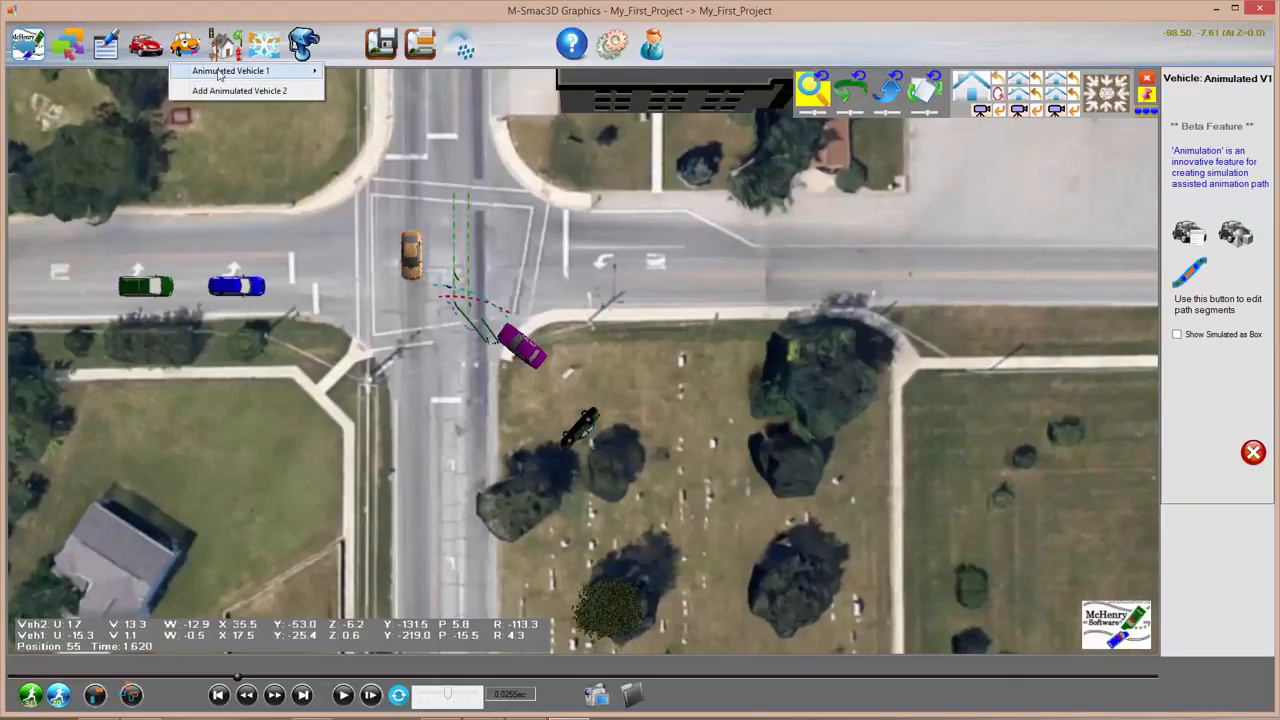
mouse_move(218, 75)
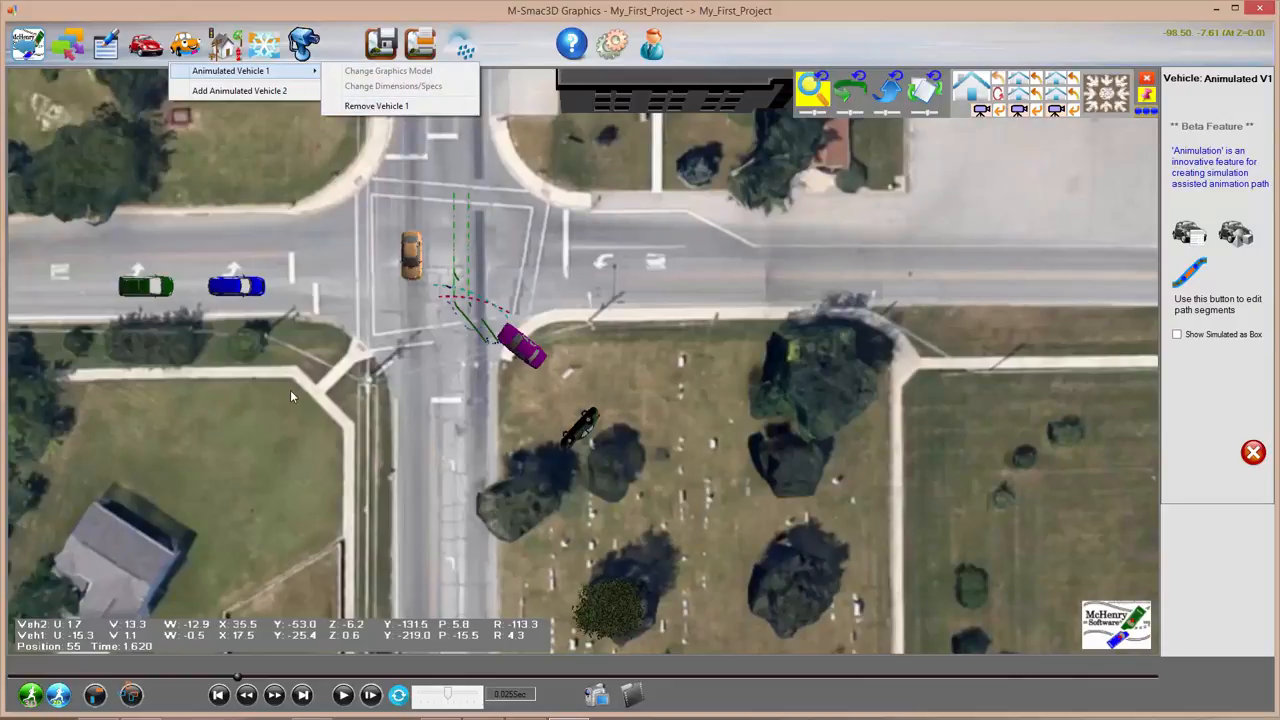
left_click(375, 106)
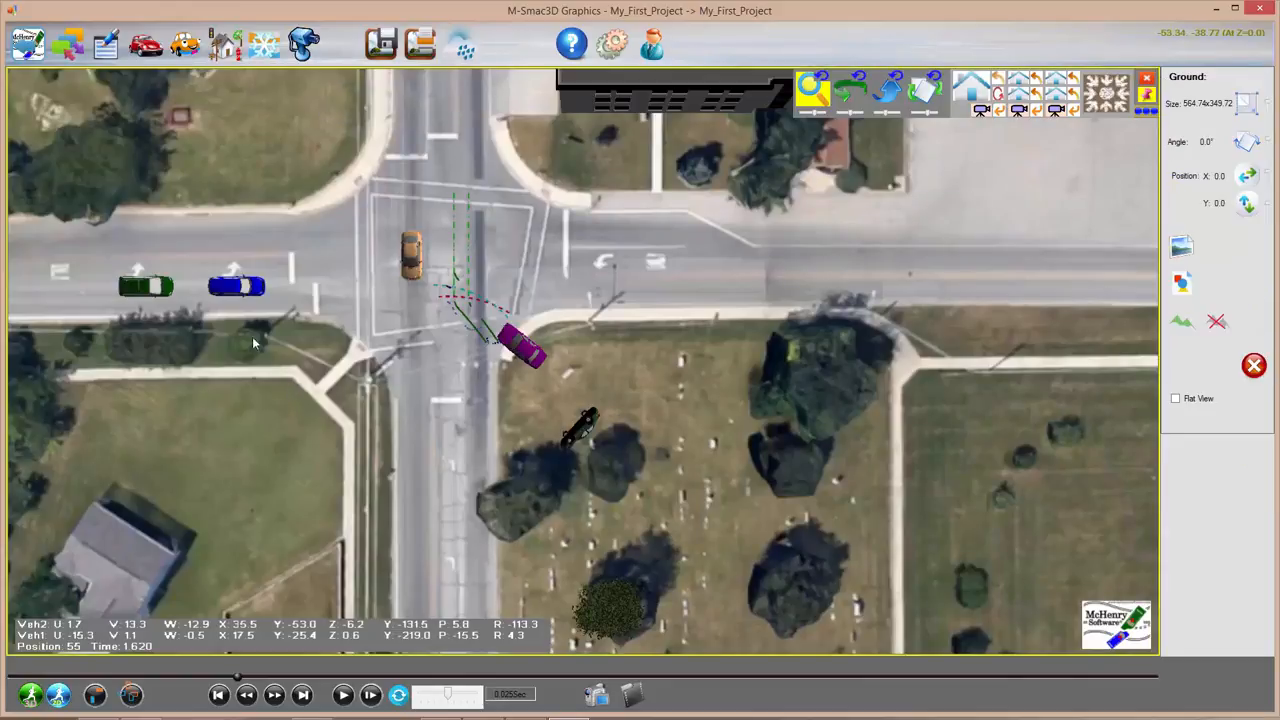
left_click(232, 288)
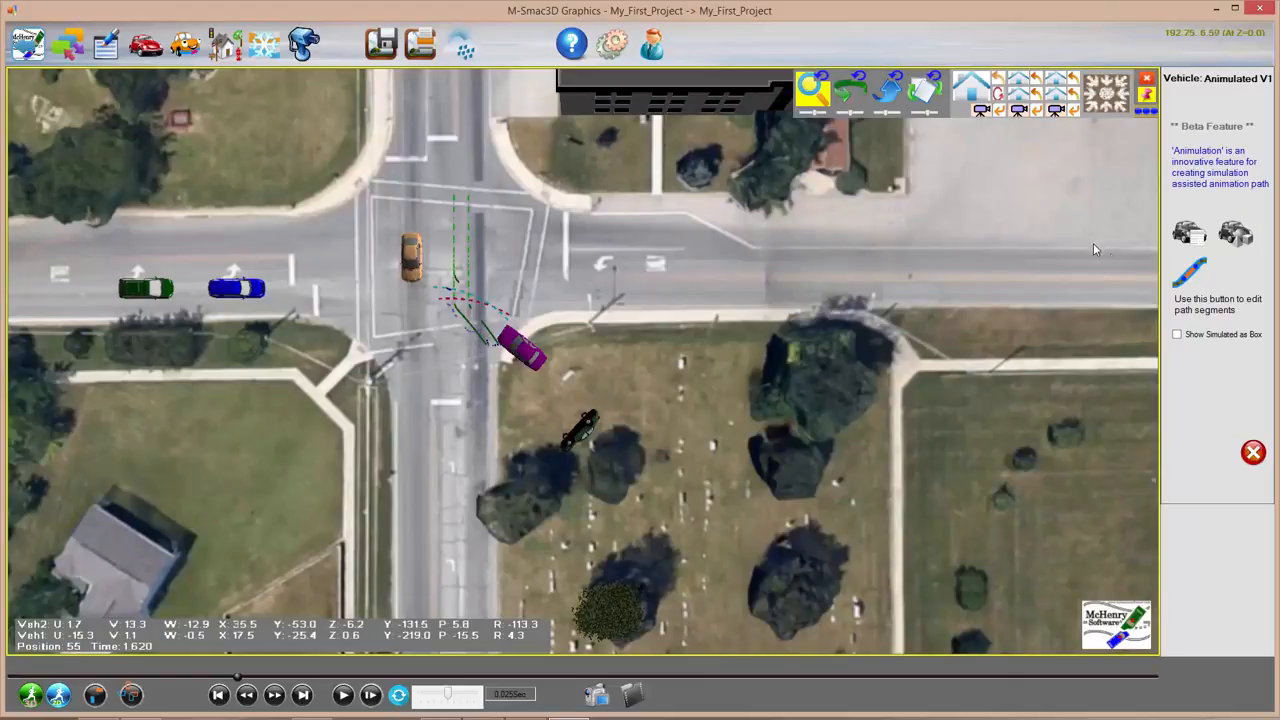
Step: Edit the blue car's path, flipping between segments 1 and 2 and back to 1
left_click(1188, 272)
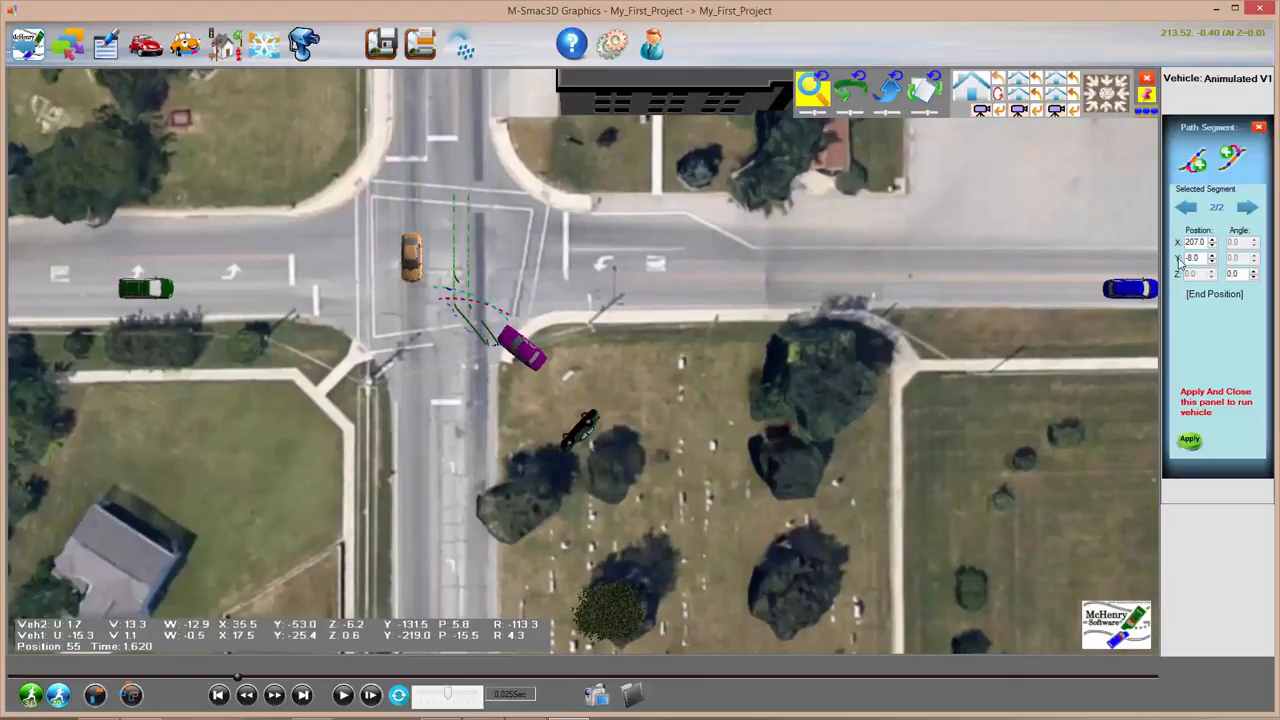
left_click(1185, 208)
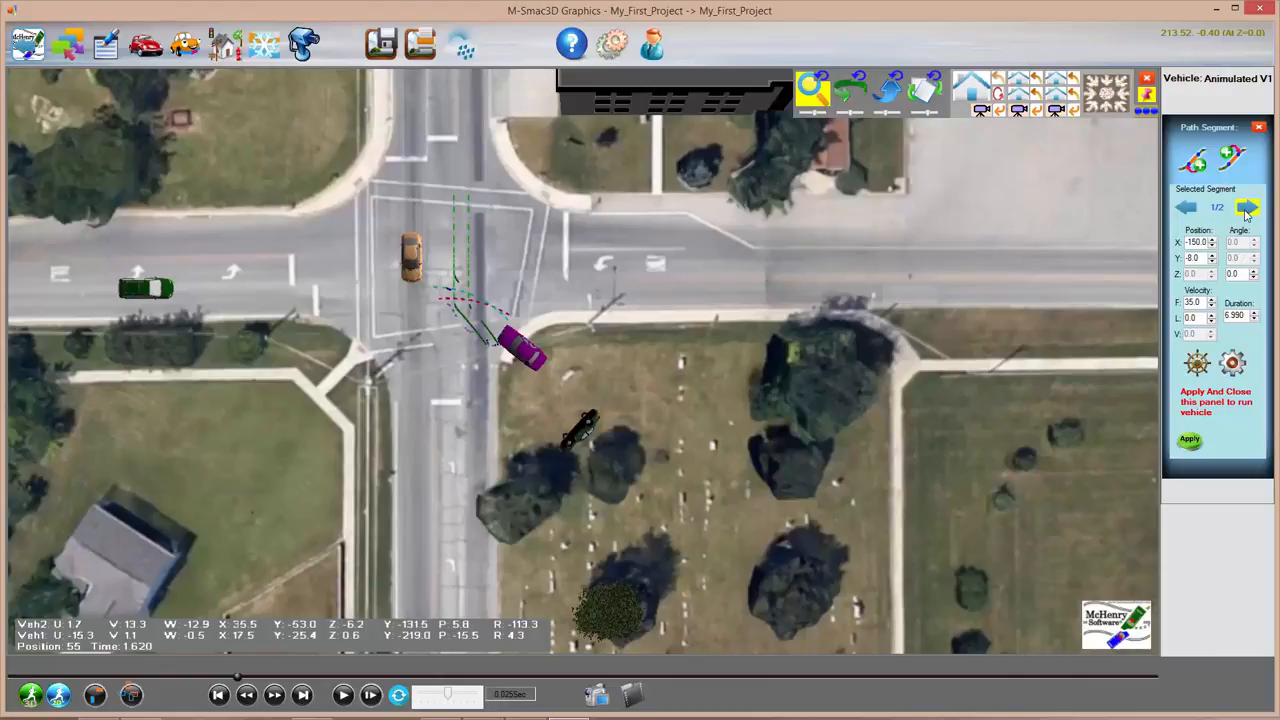
left_click(1246, 210)
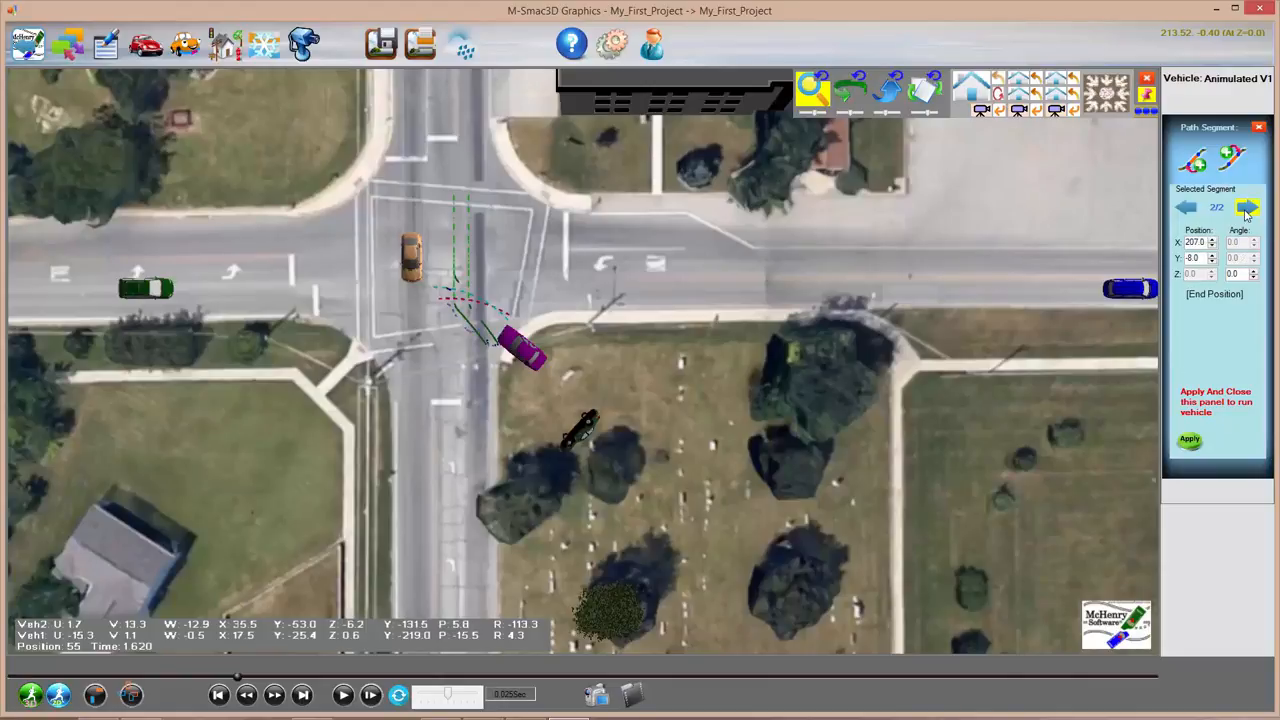
left_click(1184, 211)
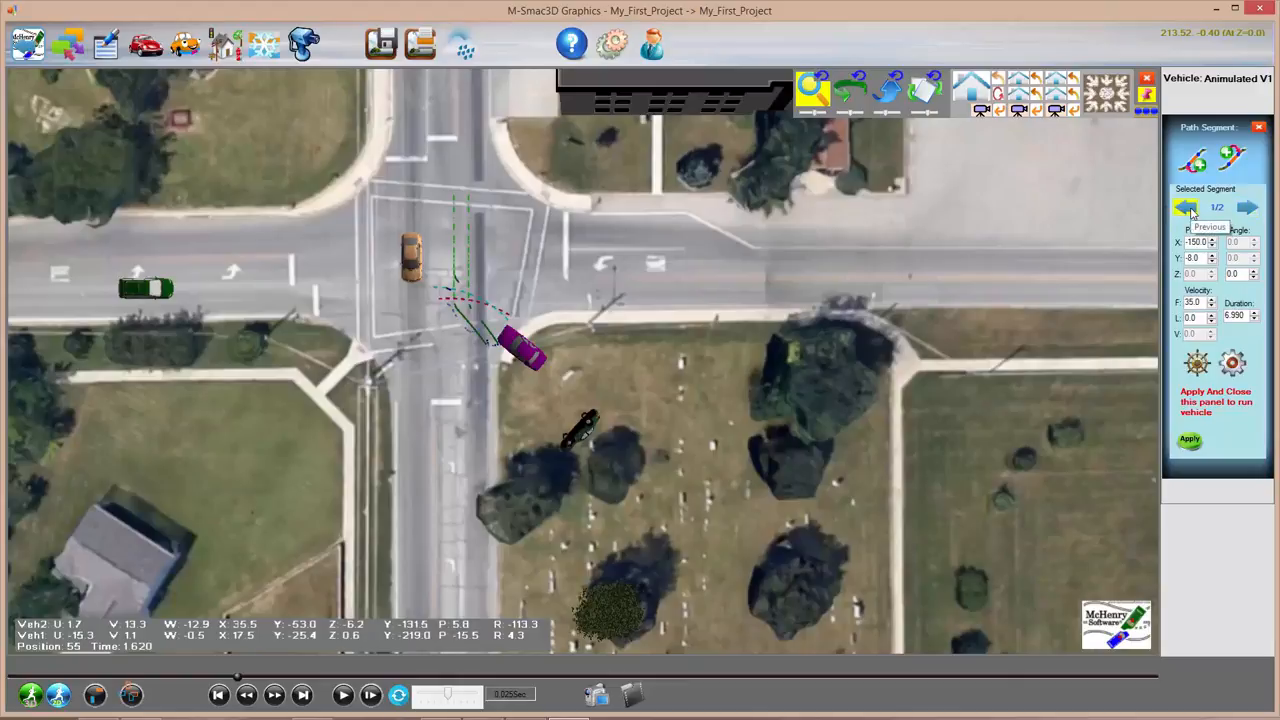
Step: Open and close segment 1's Steering and Braking/Tractive Force graphs
left_click(1198, 366)
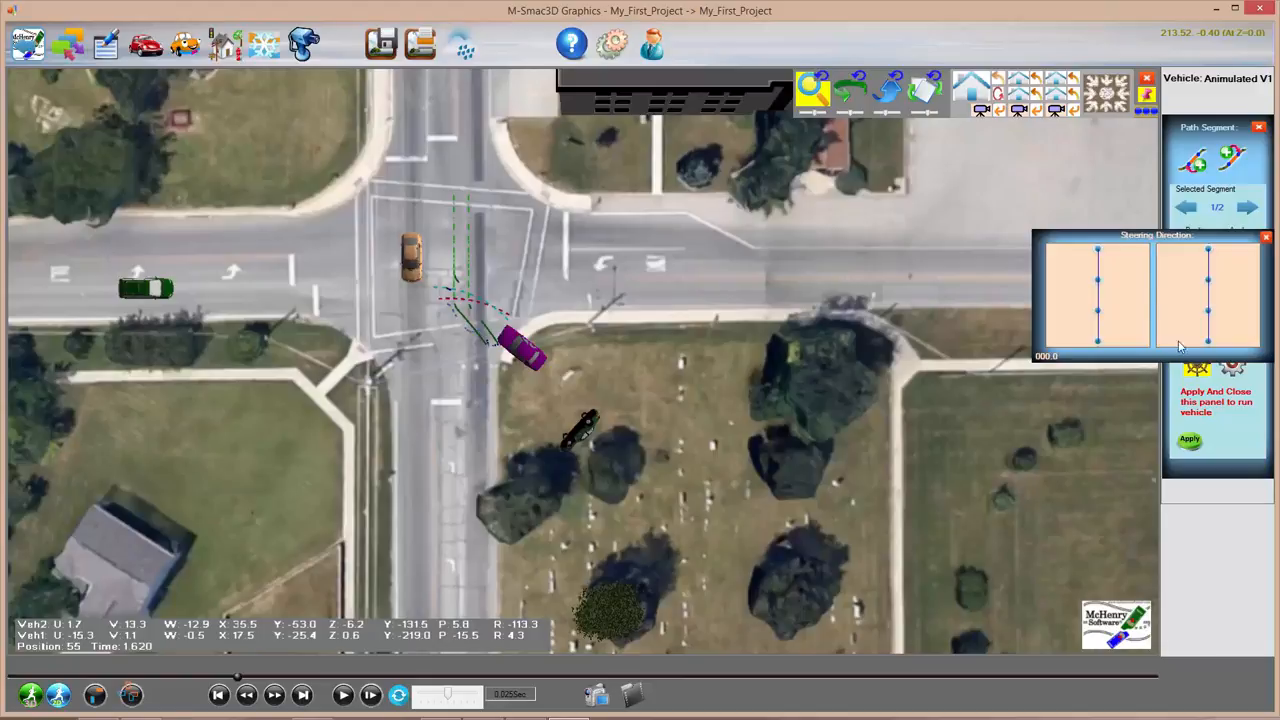
left_click(1267, 239)
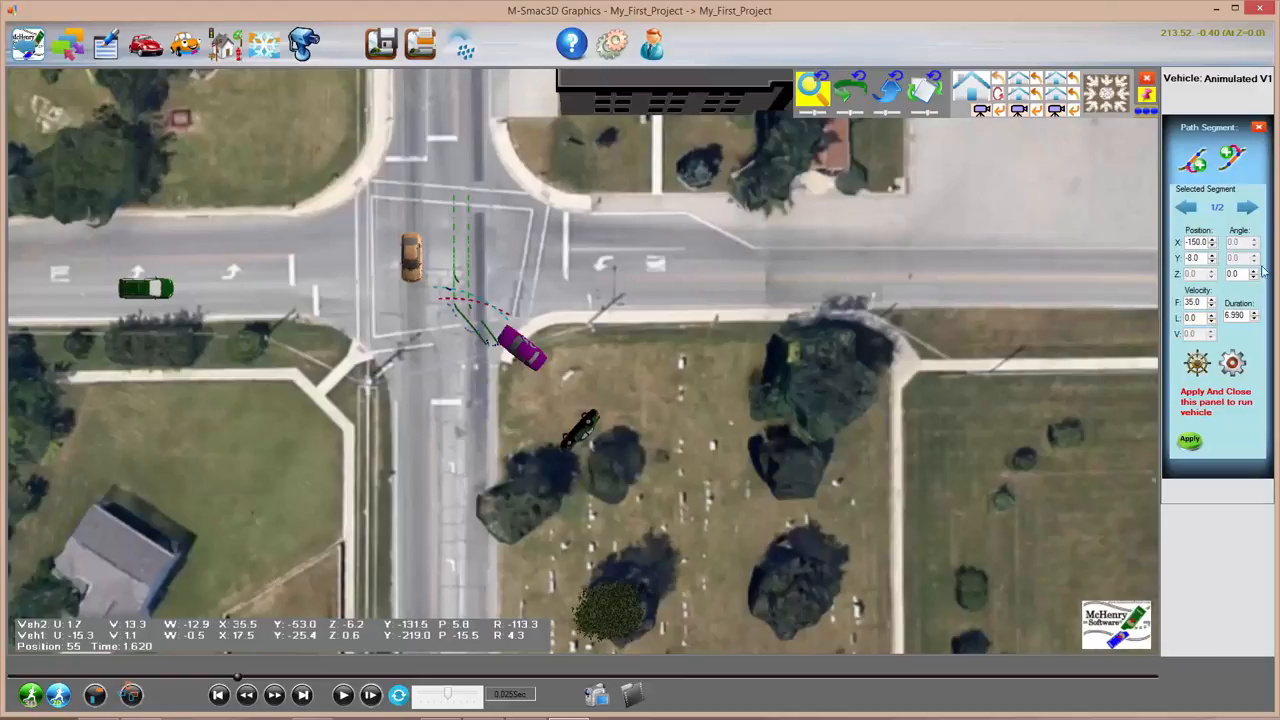
left_click(1233, 368)
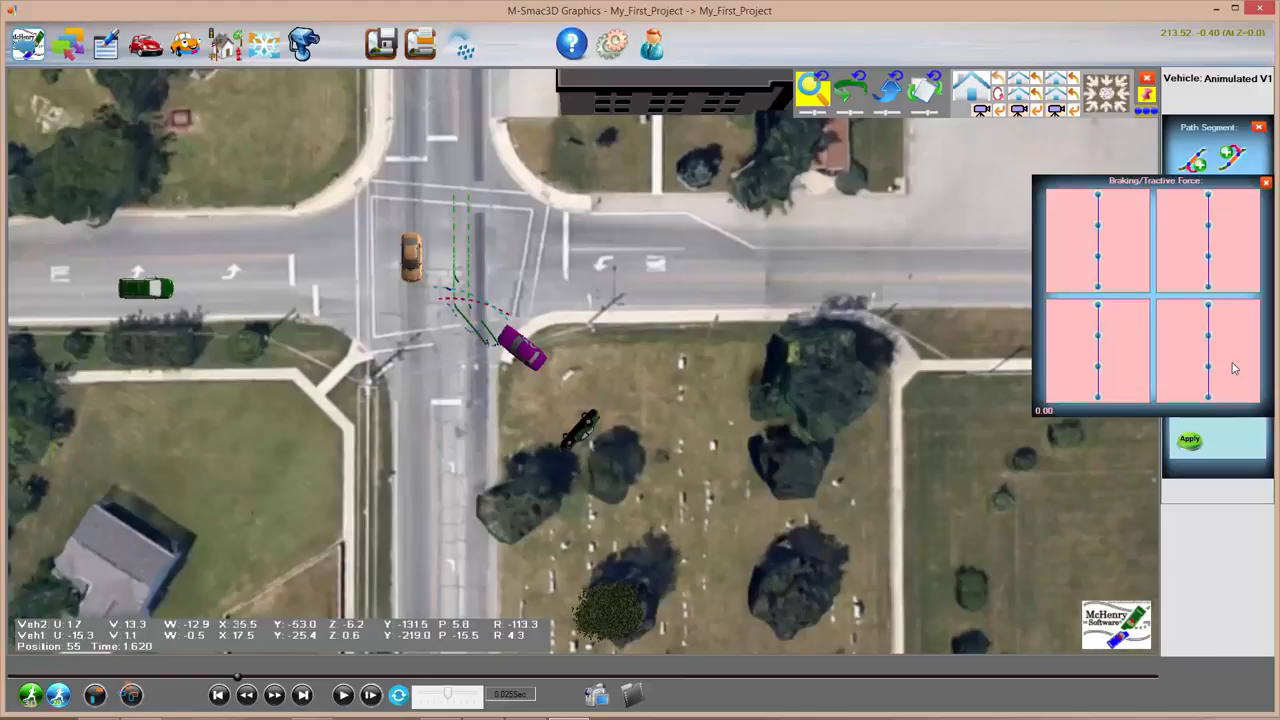
left_click(1266, 184)
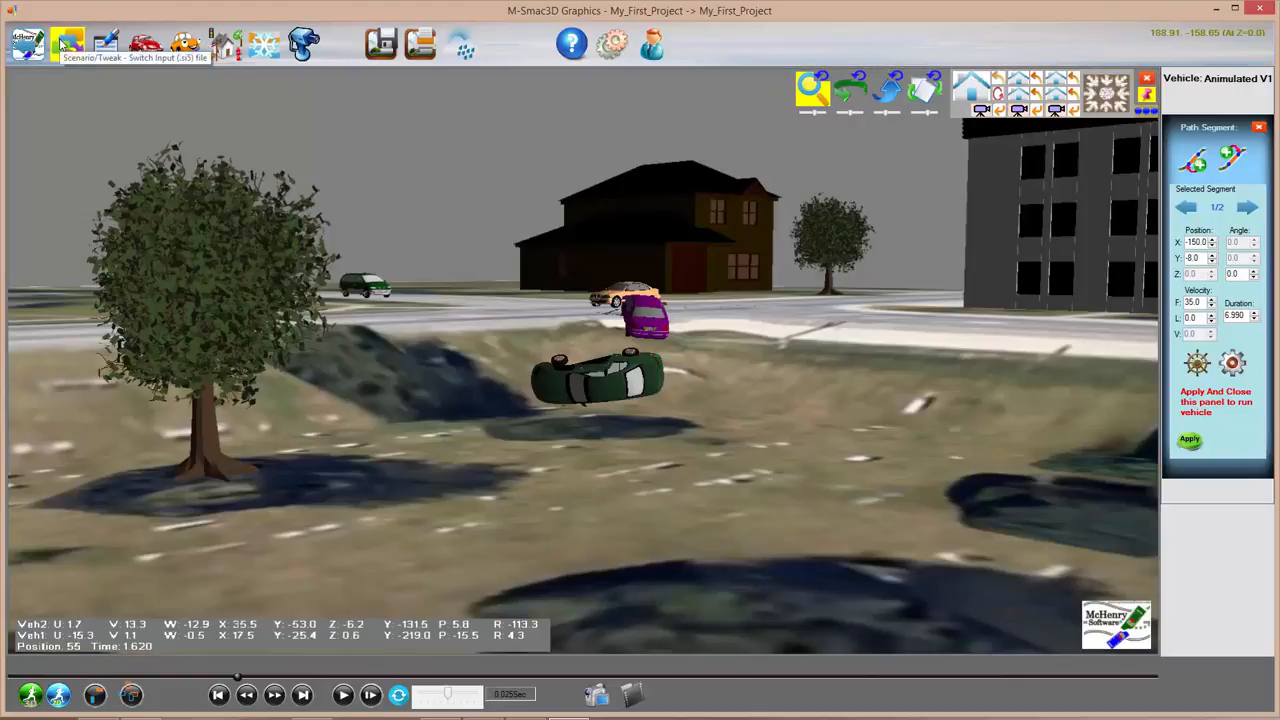
left_click(64, 44)
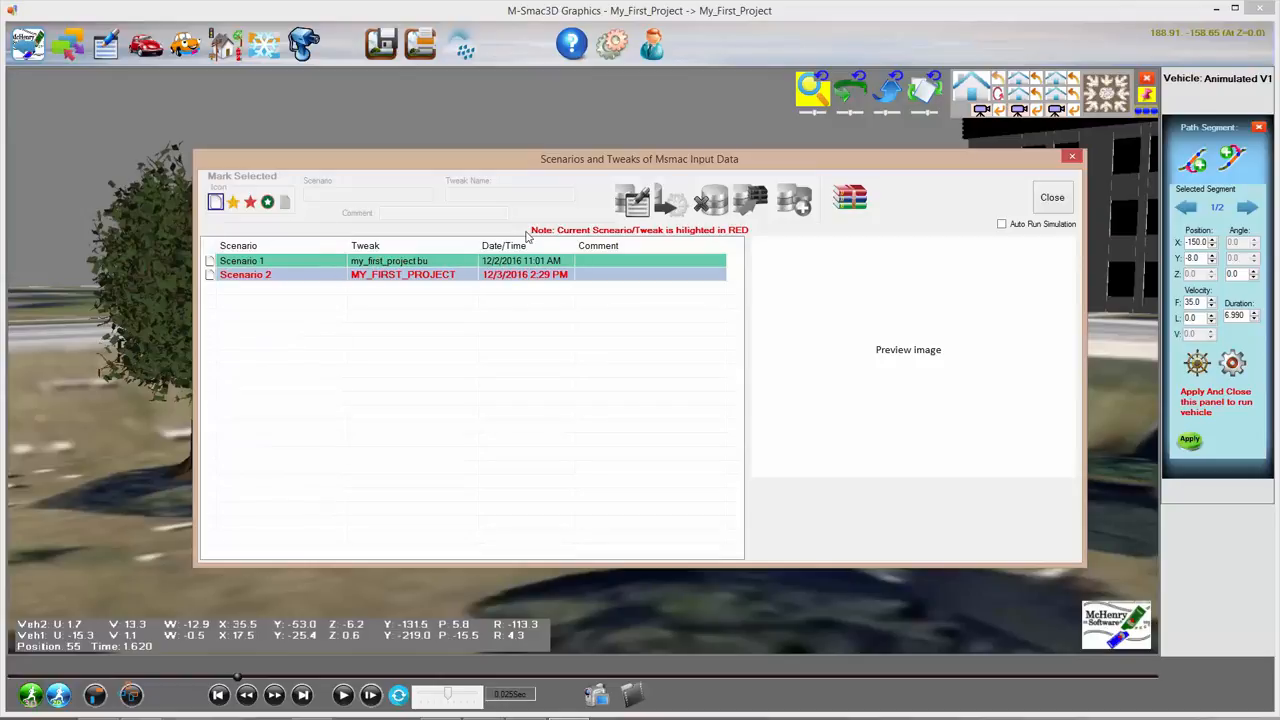
left_click(366, 279)
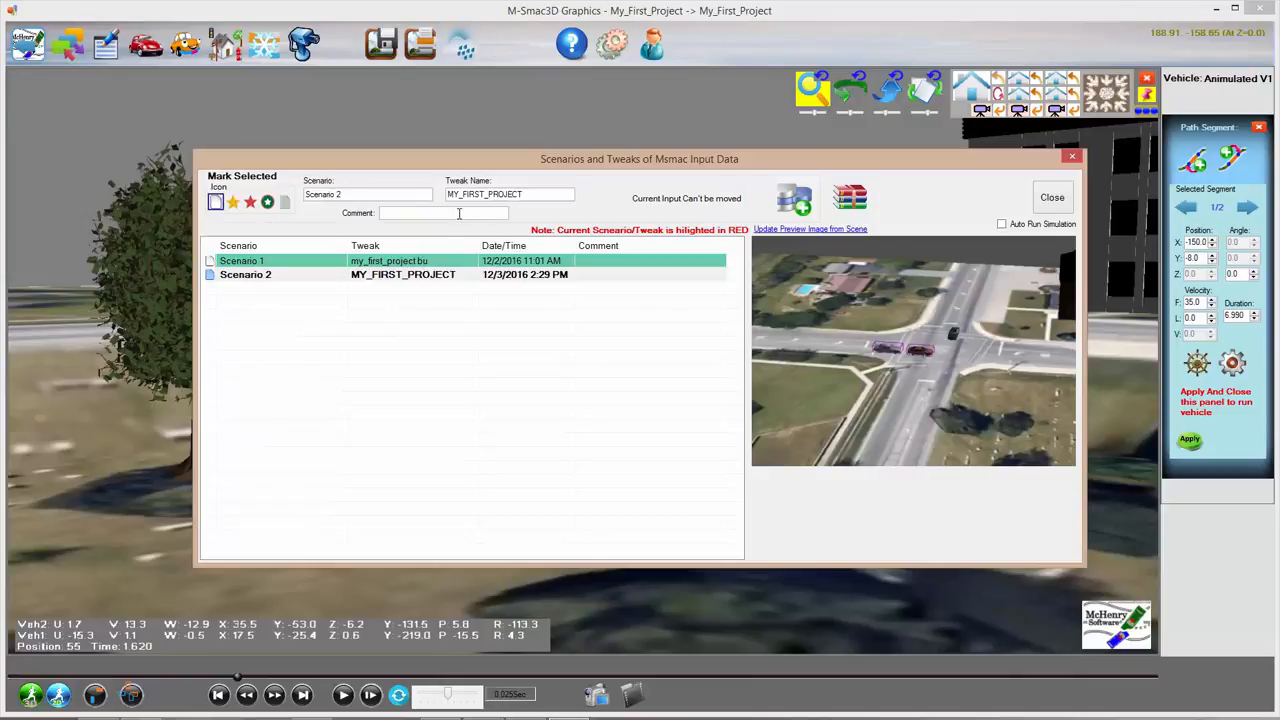
left_click(419, 280)
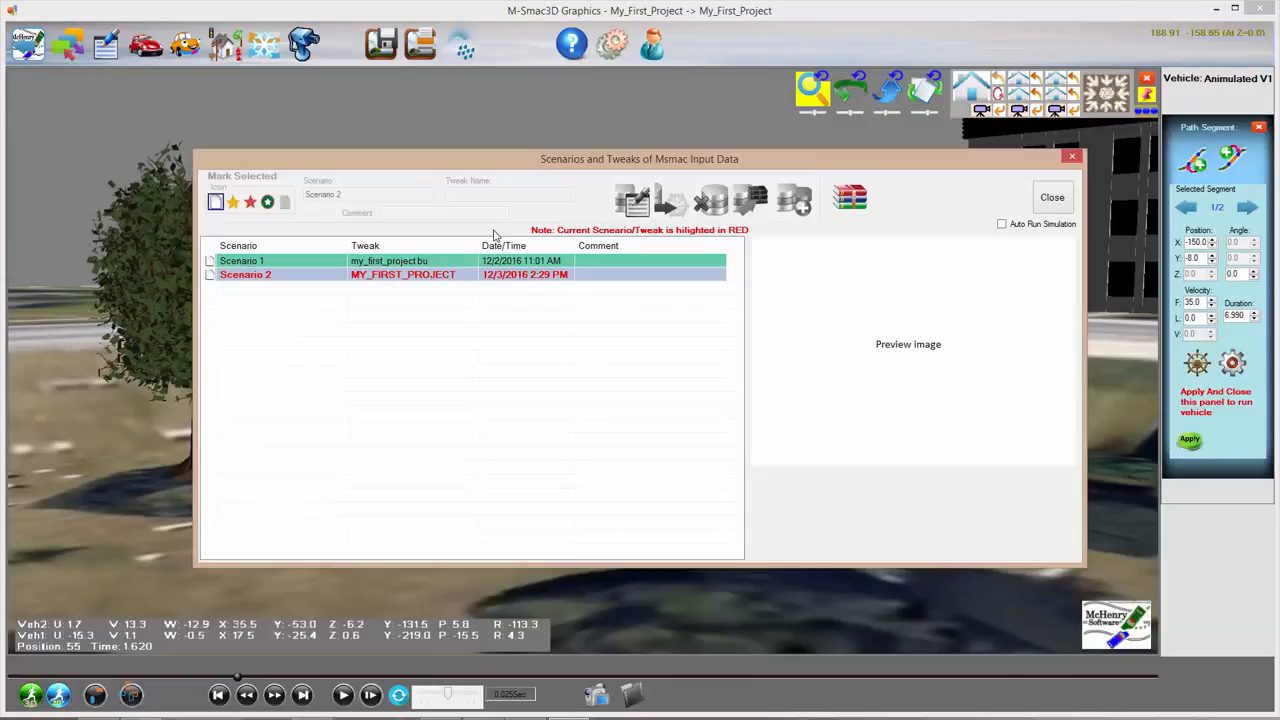
left_click(1058, 196)
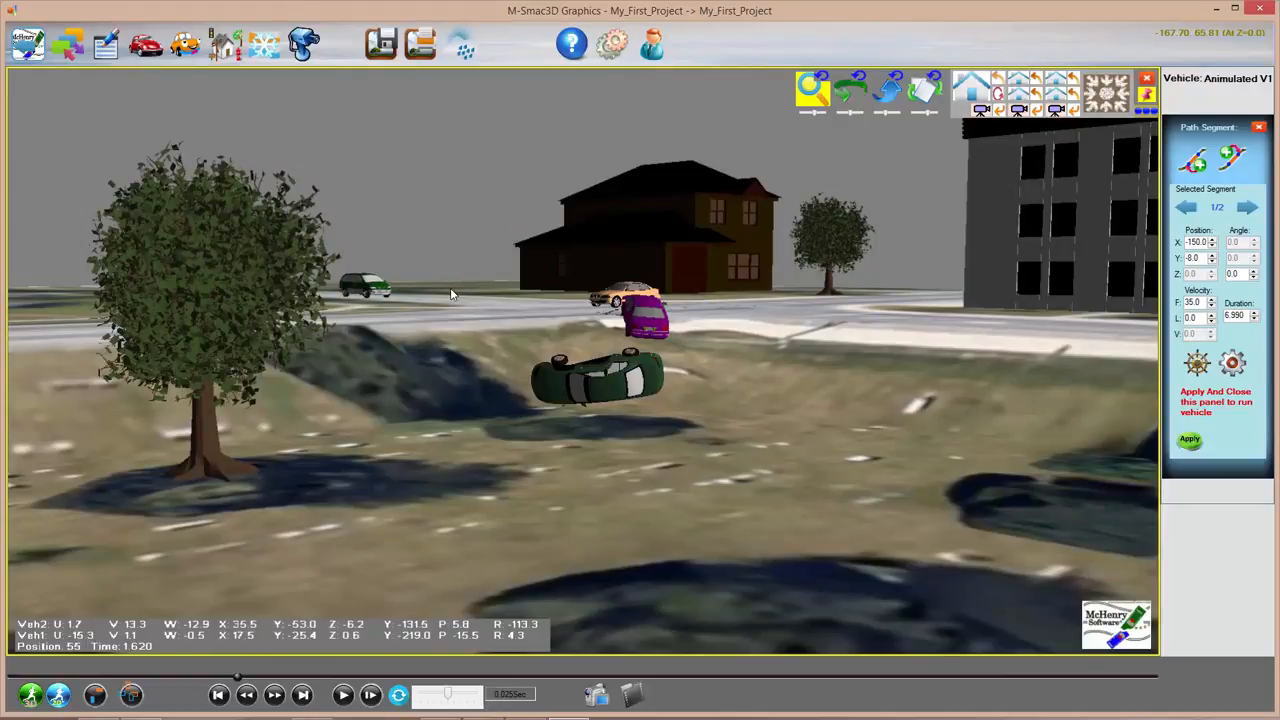
Step: Glance at the Input Card Editor, then show V1's initial position: X -35, Y -10, velocity 40
left_click(110, 42)
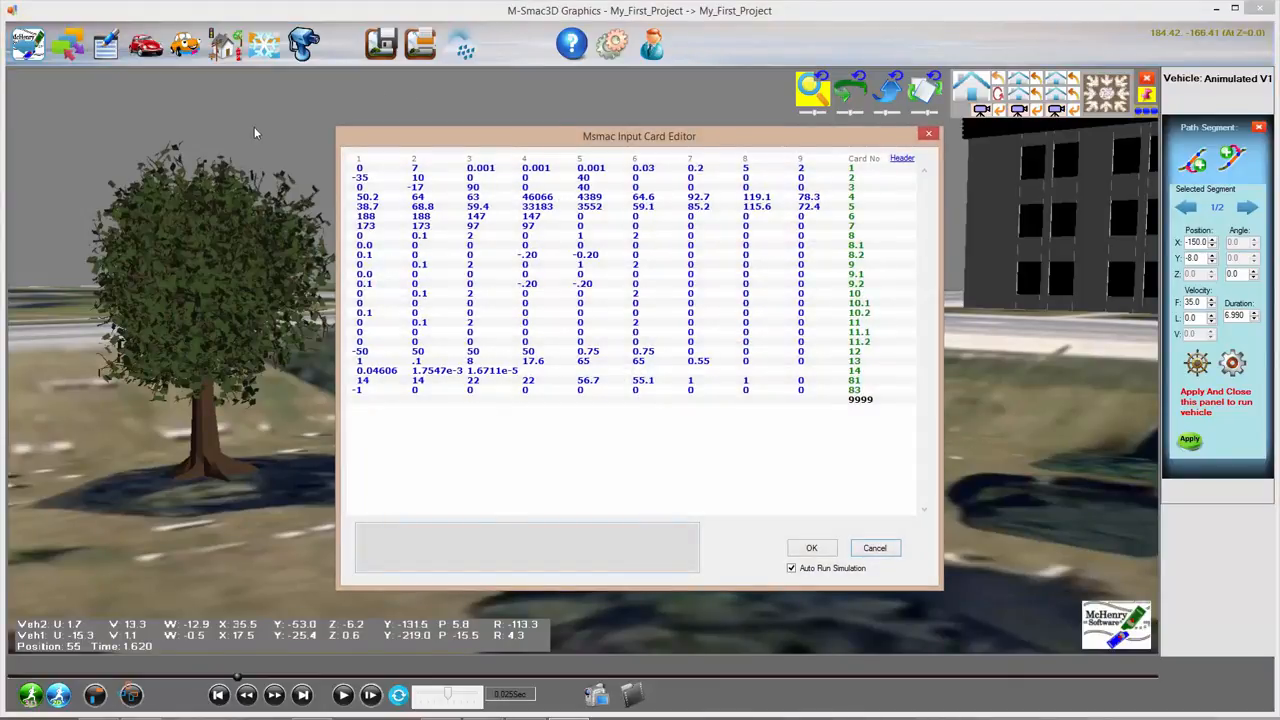
left_click(928, 135)
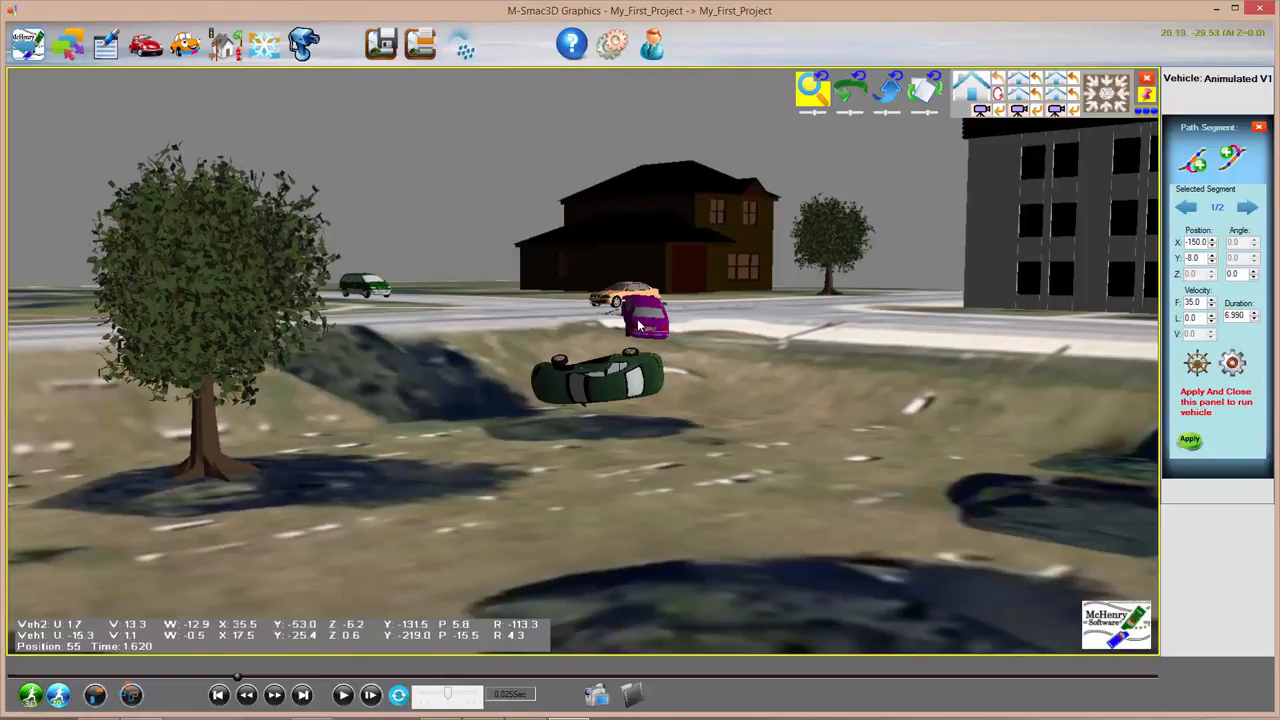
left_click(1257, 127)
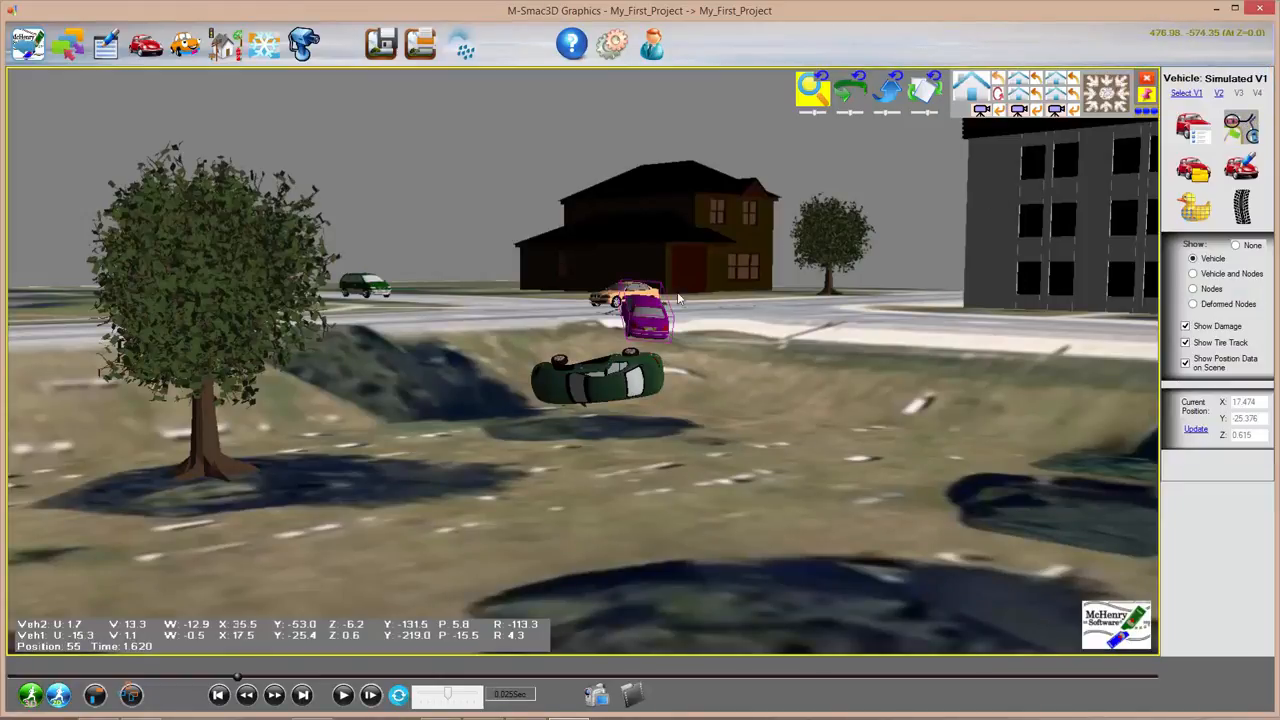
left_click(1243, 130)
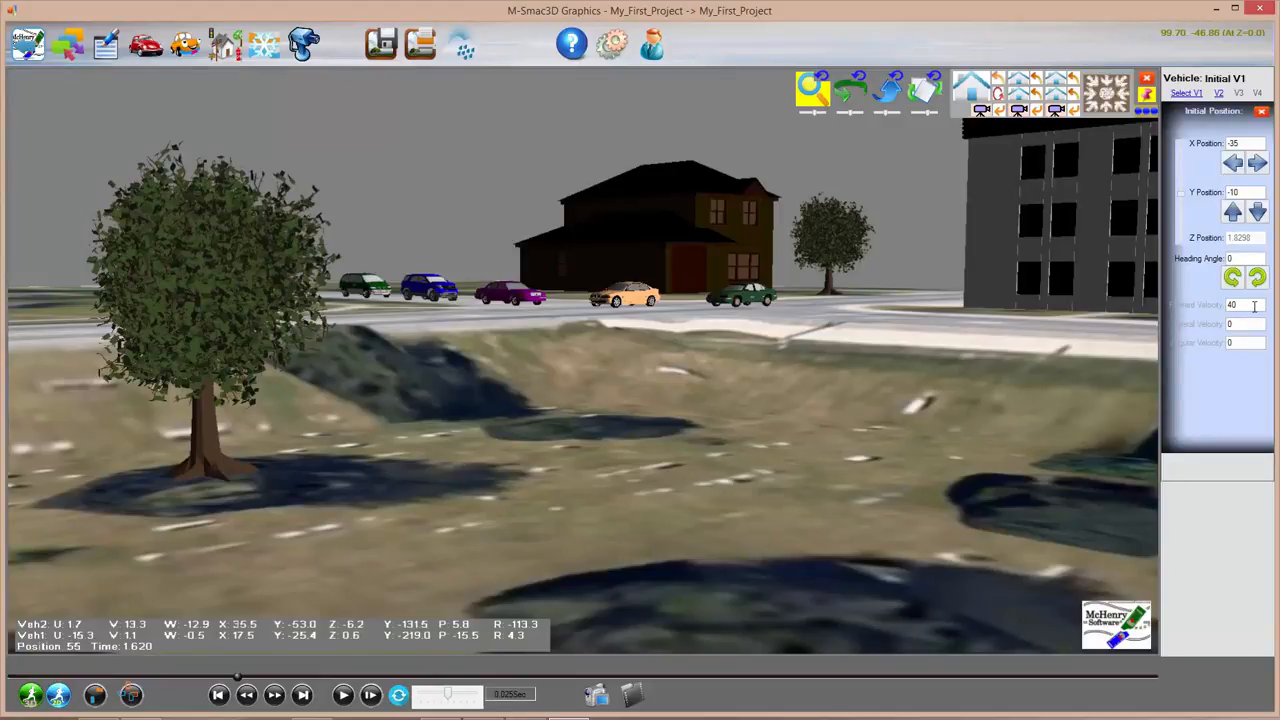
Step: Reopen the Input Card Editor, untick Auto Run Simulation, cancel, and return to M-Edit3D
left_click(106, 45)
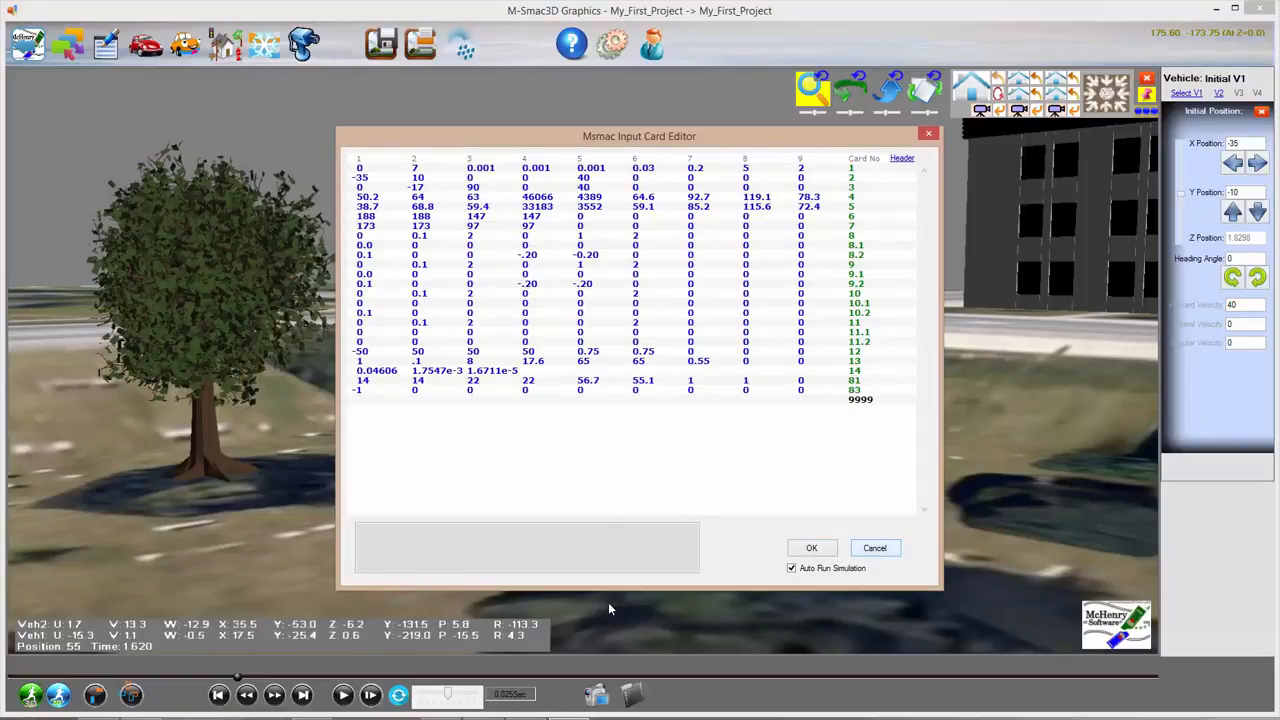
left_click(793, 570)
left_click(876, 548)
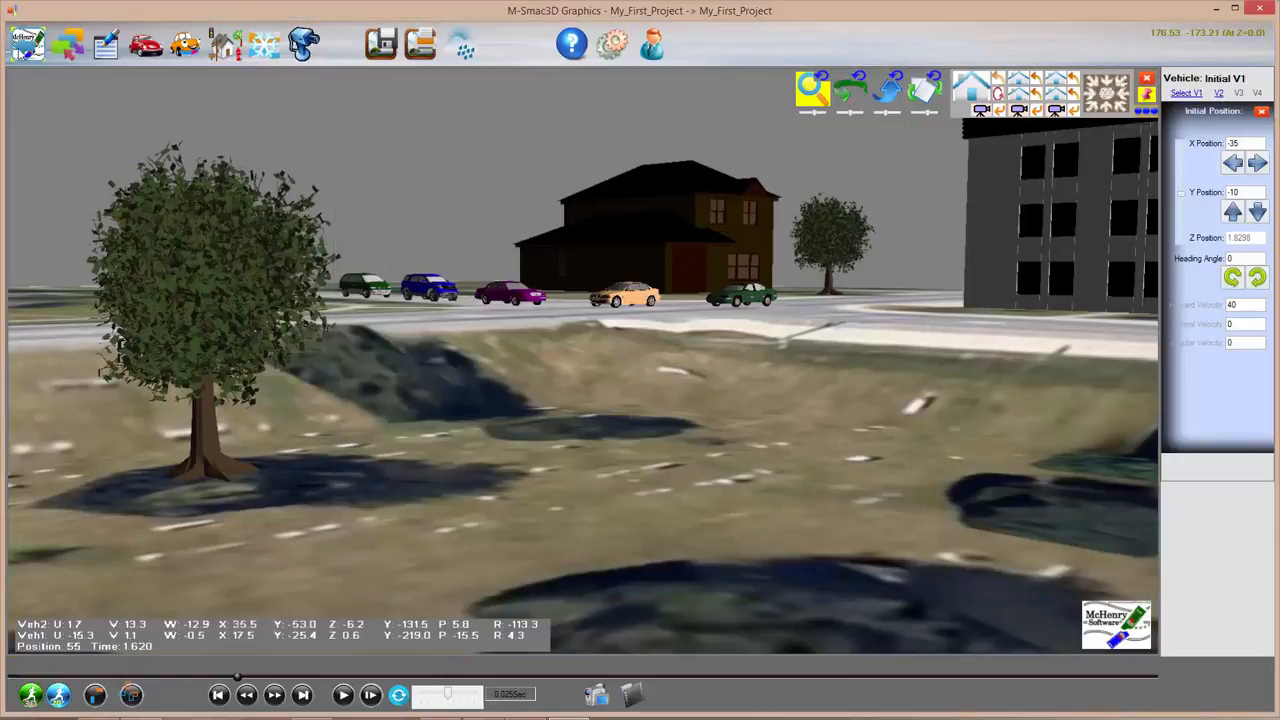
left_click(27, 40)
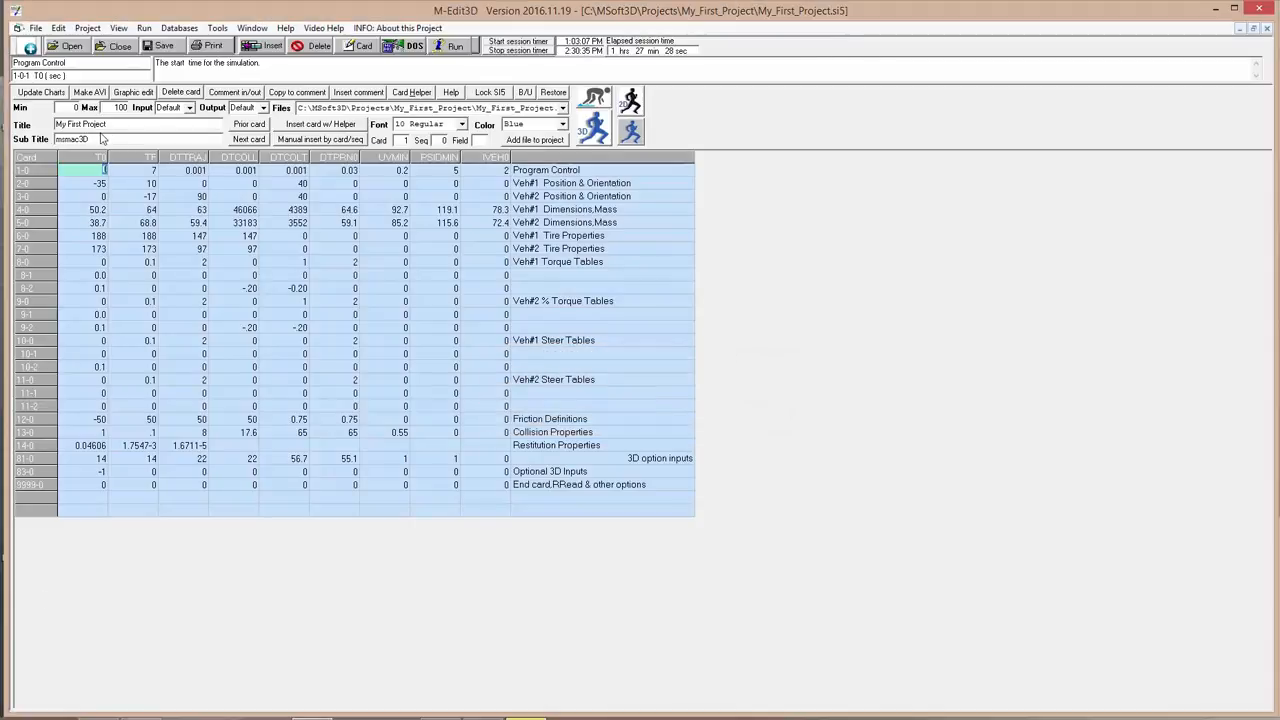
Step: Relaunch the project in M-Smac3D Graphics from M-Edit3D's running-man 3D icon
left_click(628, 130)
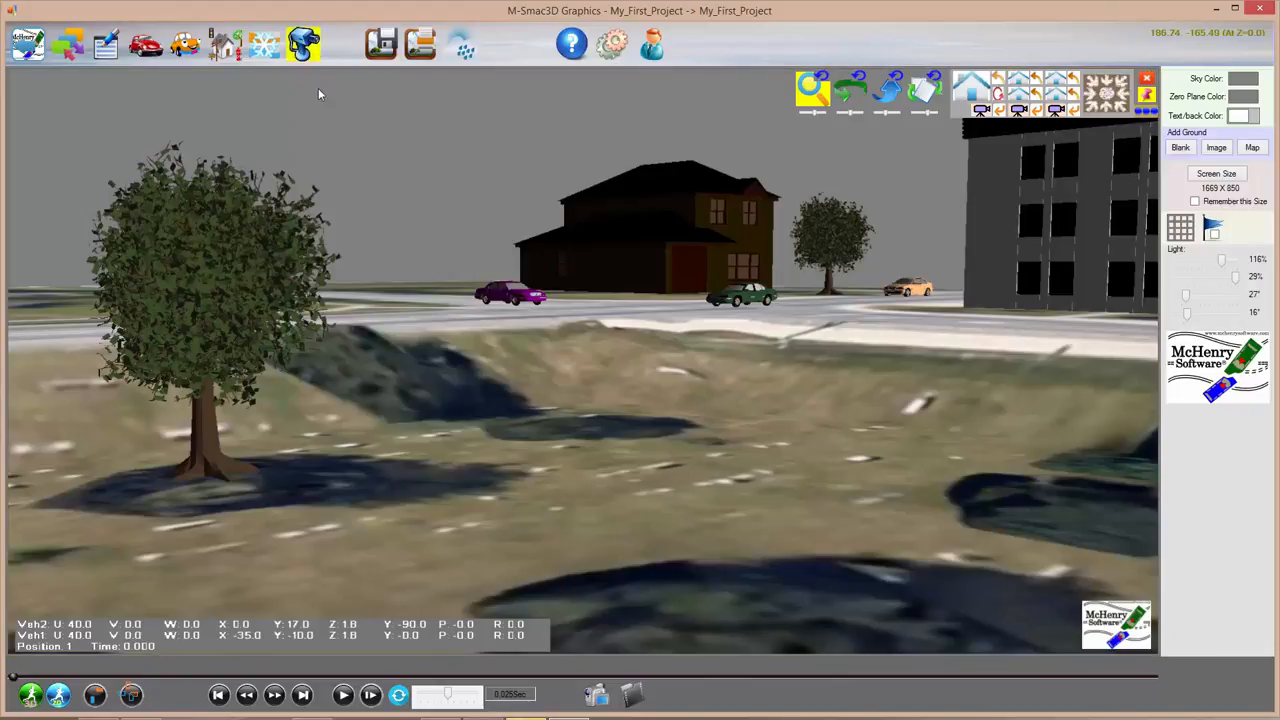
Step: After viewing Friction Zones, enable Track View with tracking camera 2 and play the movie clip
left_click(264, 44)
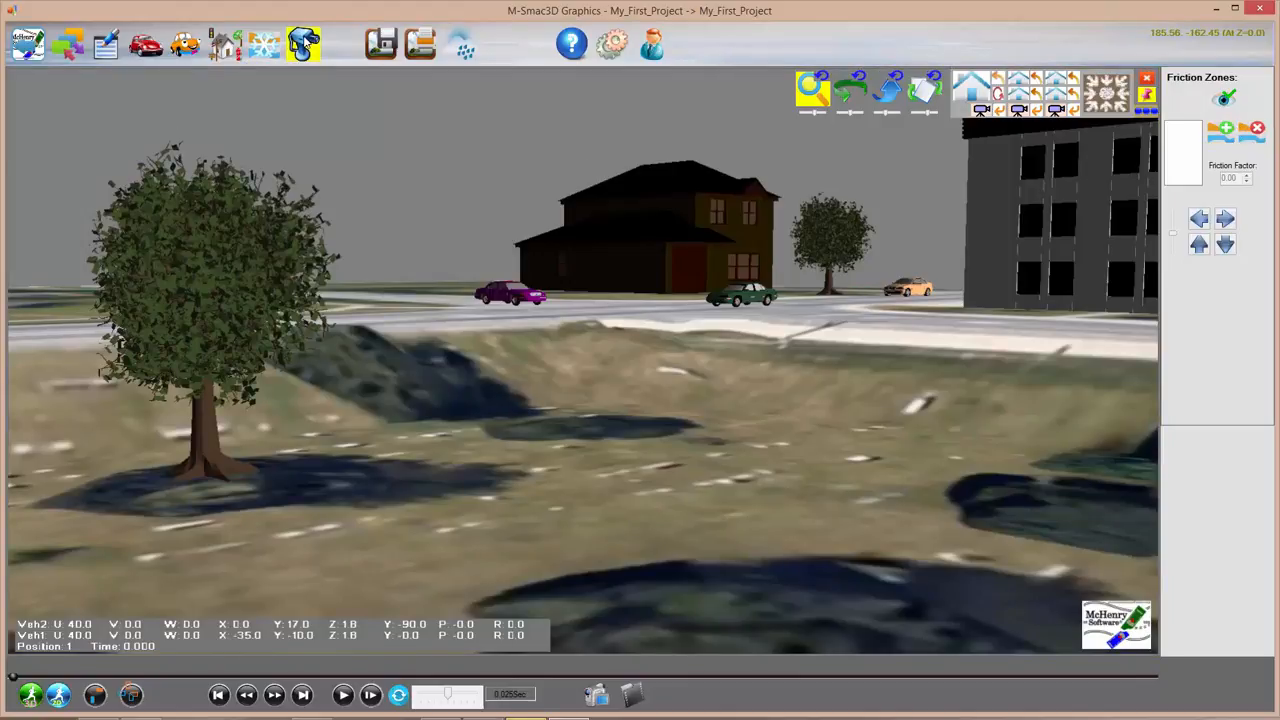
left_click(303, 45)
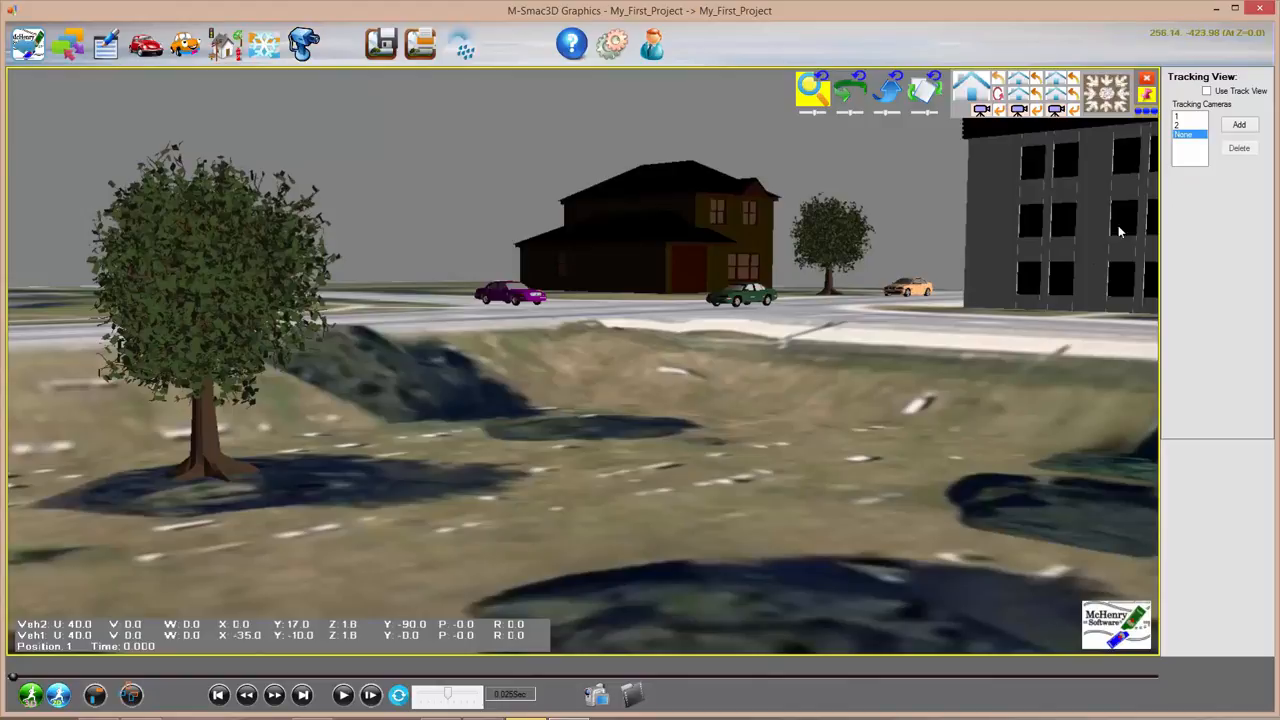
left_click(1180, 124)
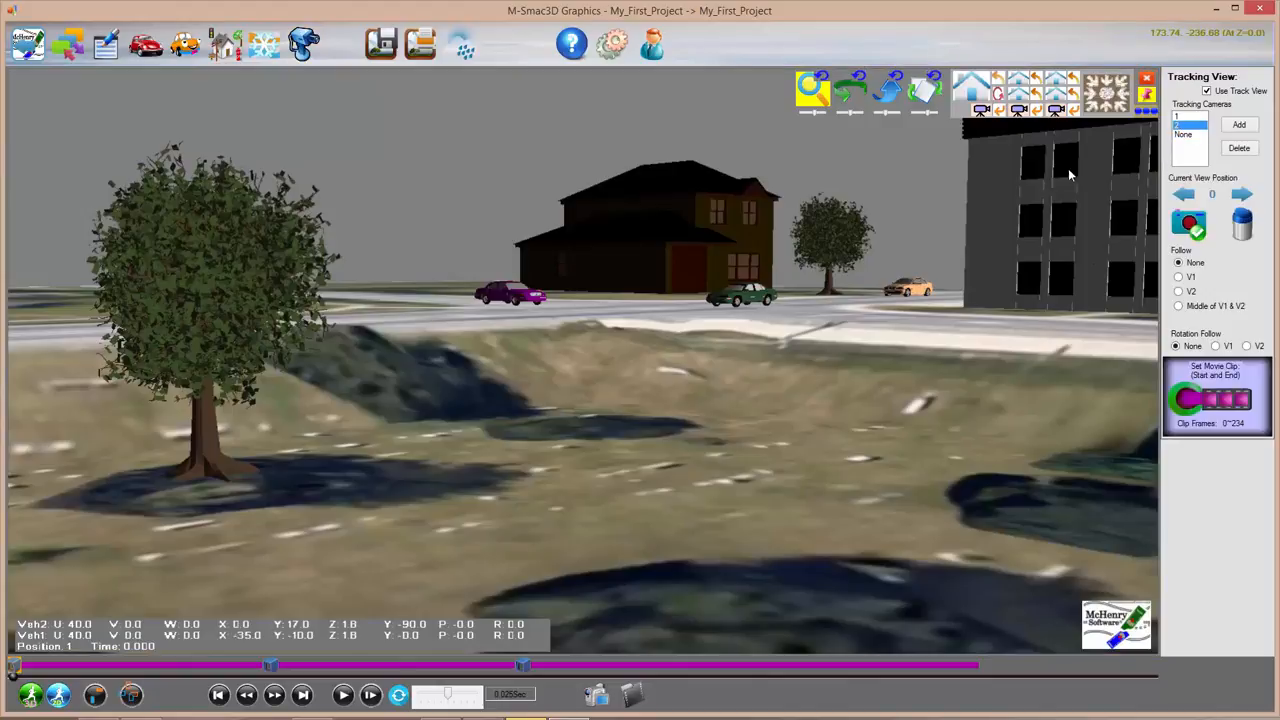
left_click(342, 695)
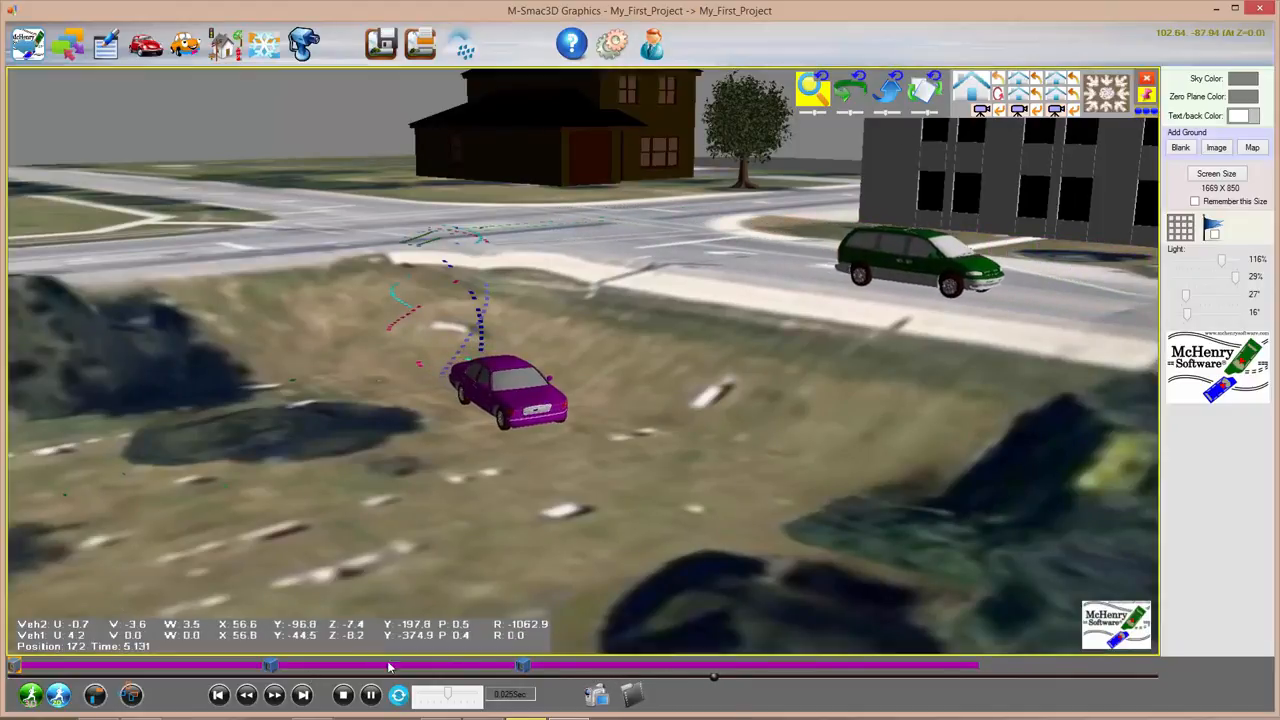
Step: Pause playback, toggle Track View off and on, and step back to clip position 0
left_click(371, 694)
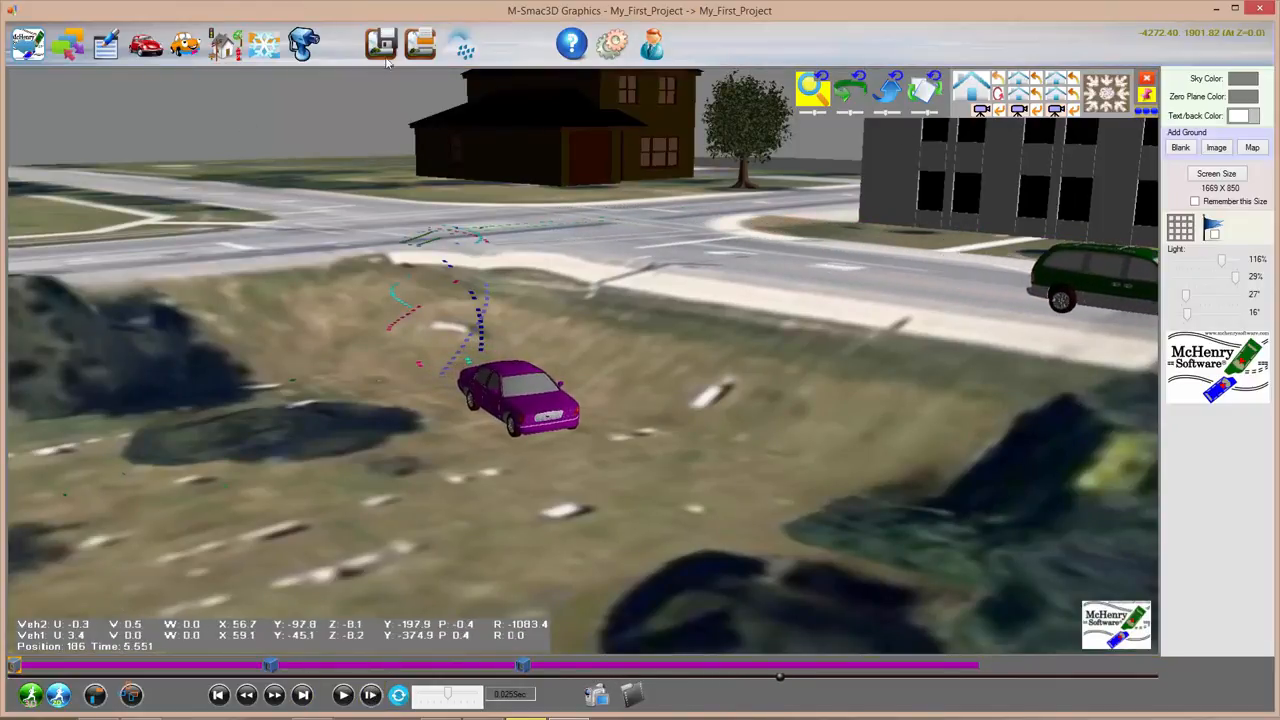
left_click(308, 42)
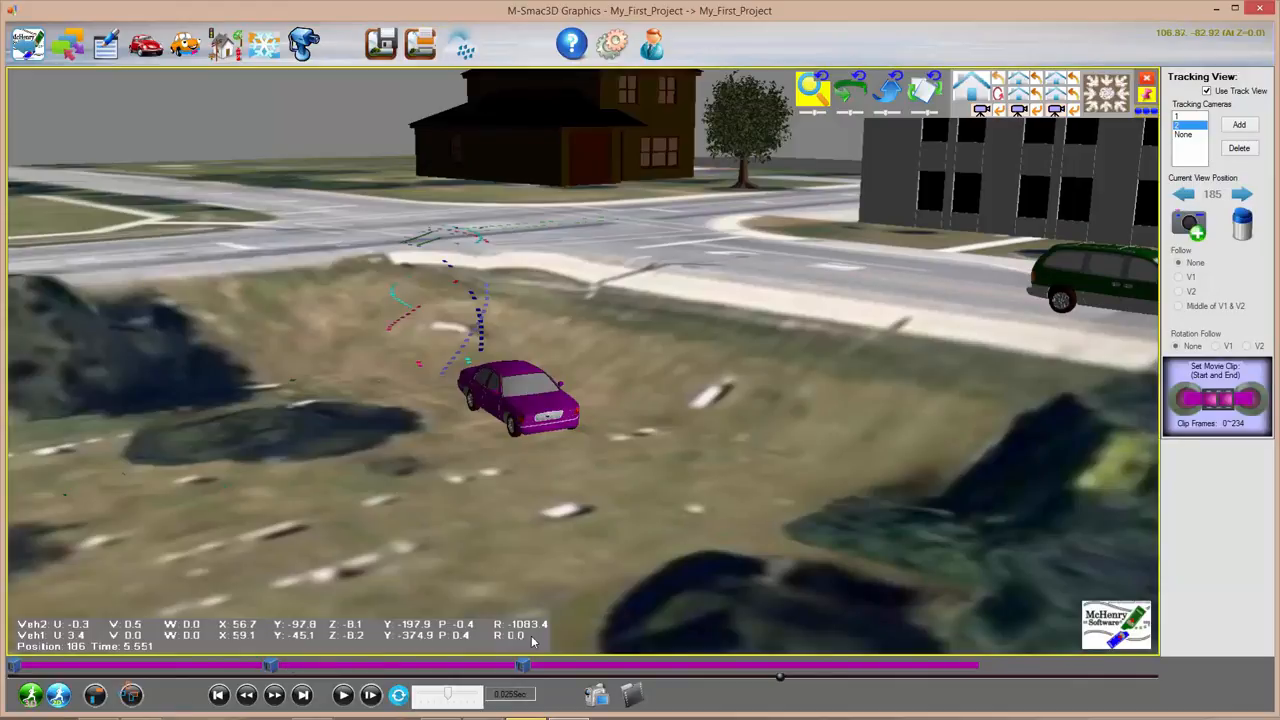
left_click(1229, 93)
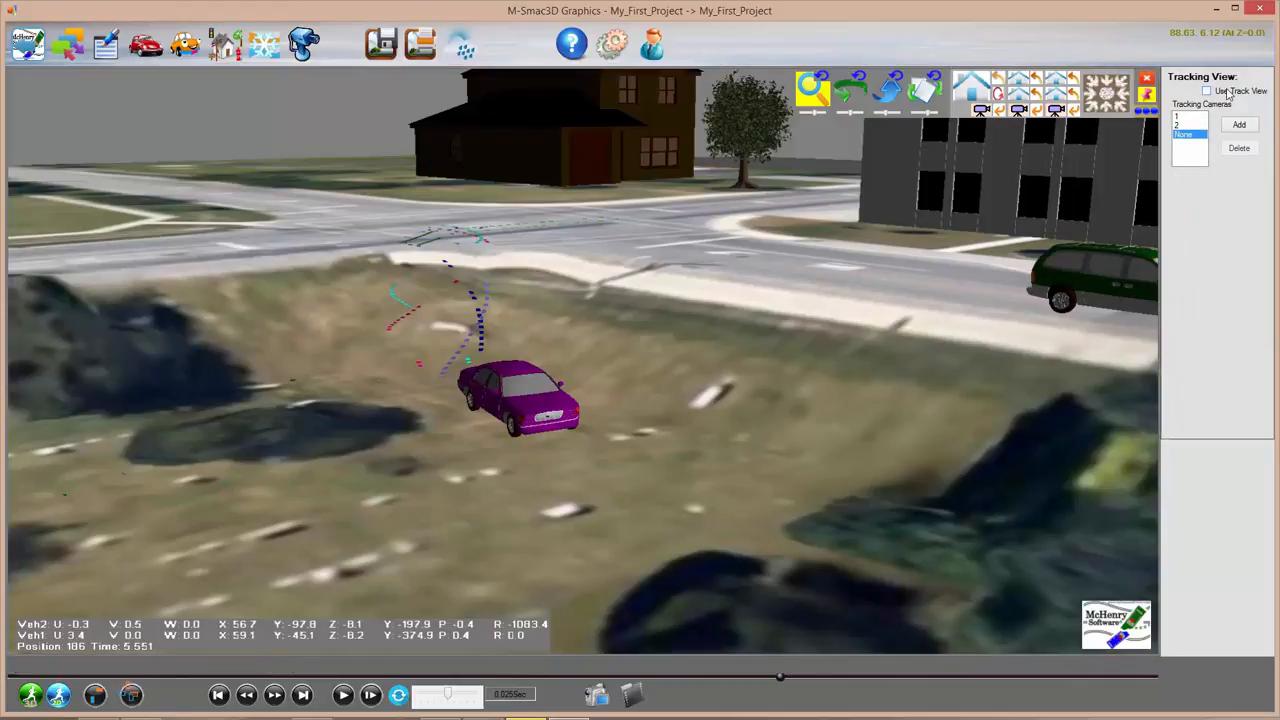
left_click(1220, 94)
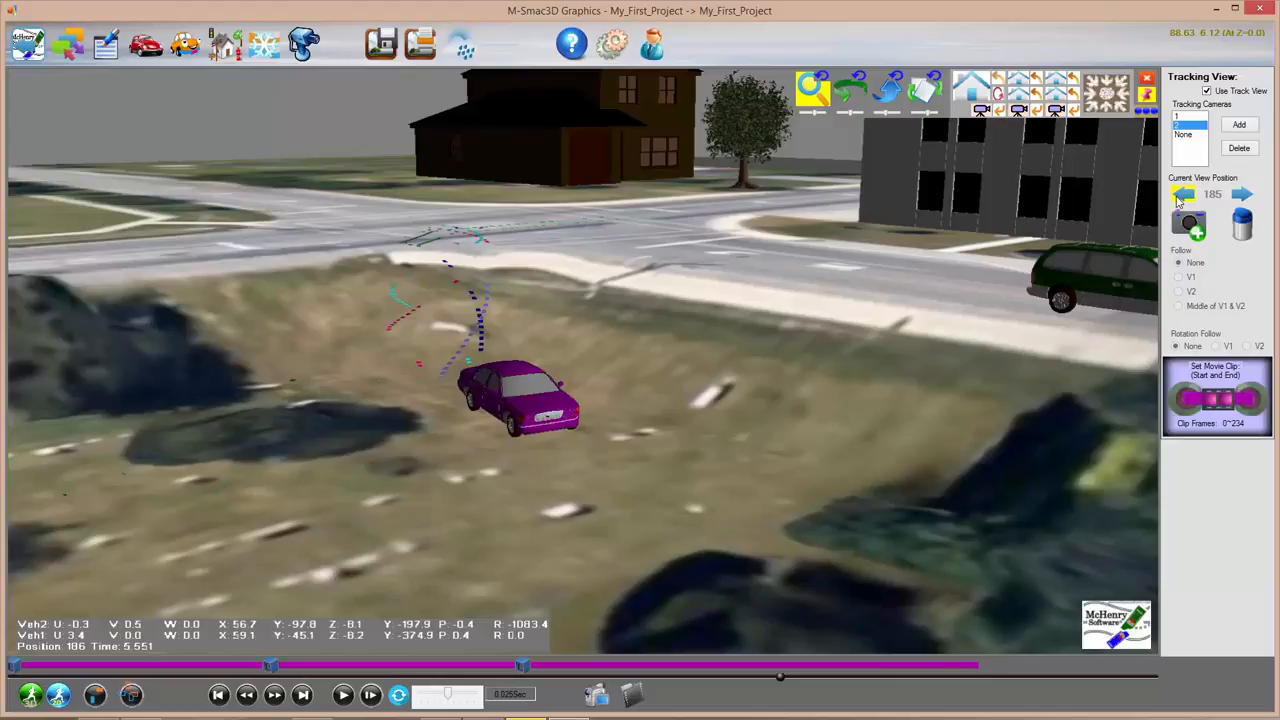
left_click(1181, 196)
left_click(1181, 196)
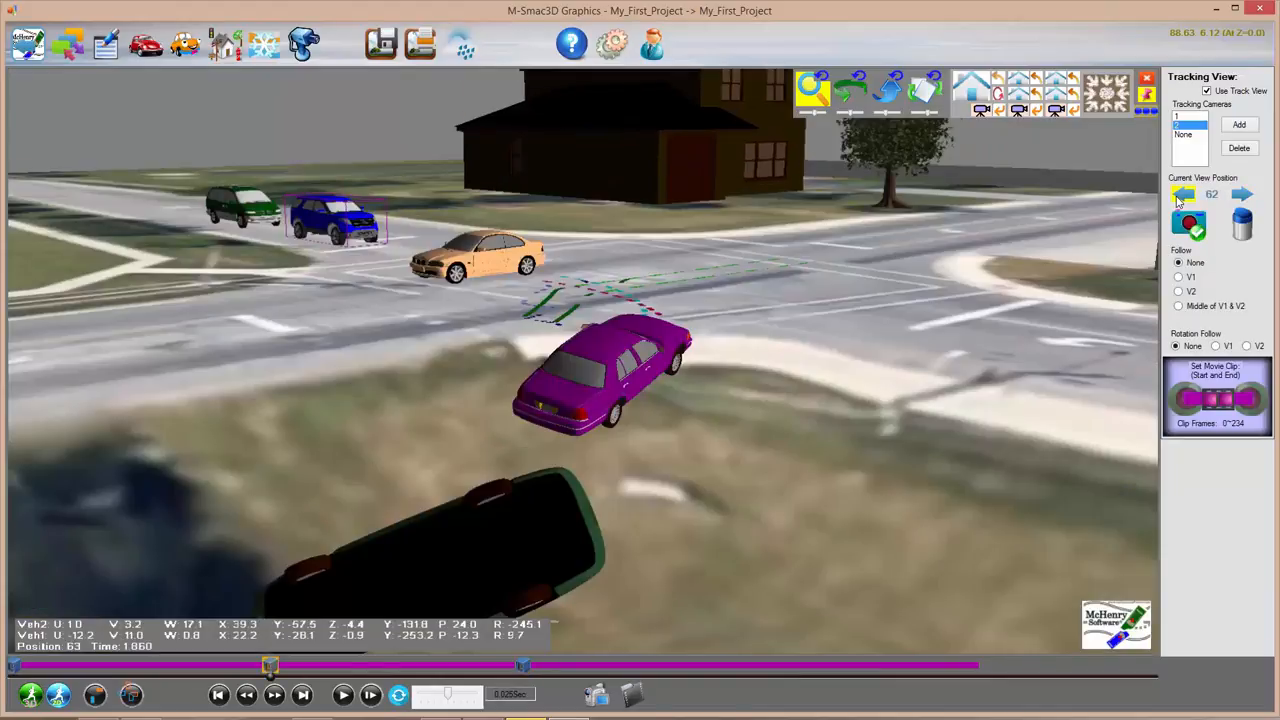
left_click(1181, 196)
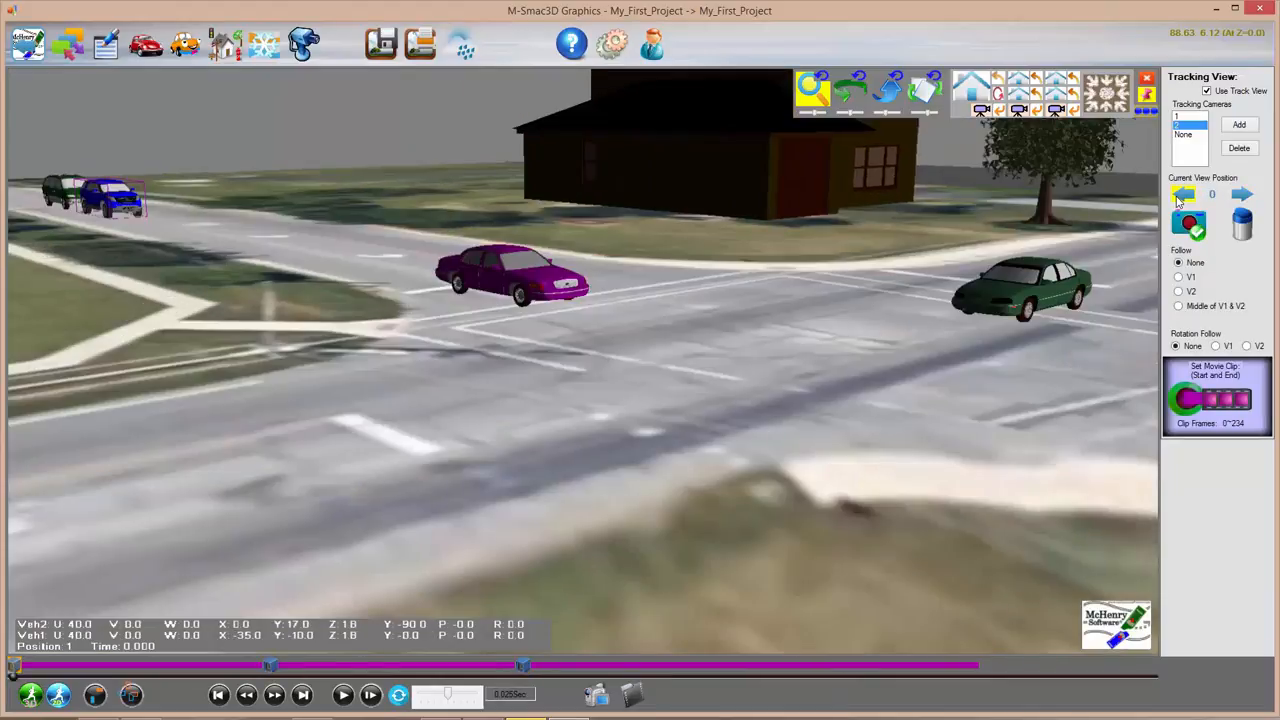
Step: Store adjusted camera views at key positions 62 and 123, nearer the purple car and SUV
left_click(1238, 196)
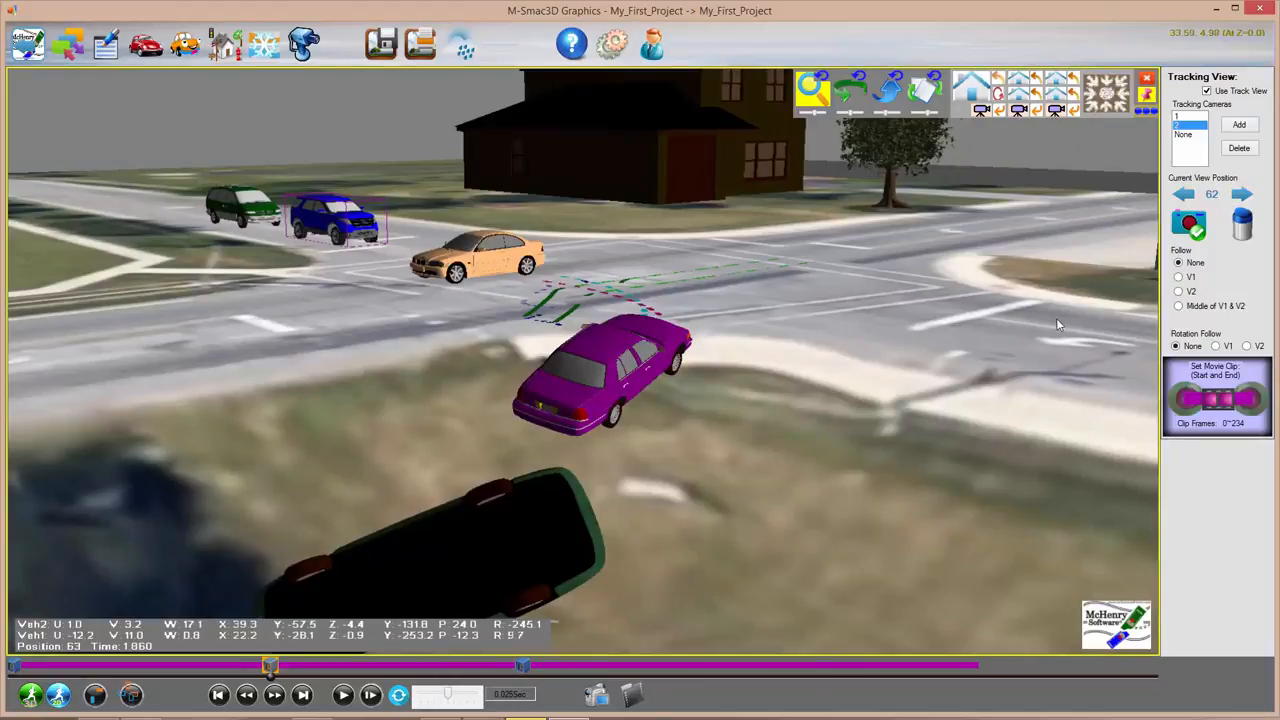
scroll(914, 328, "down", 1)
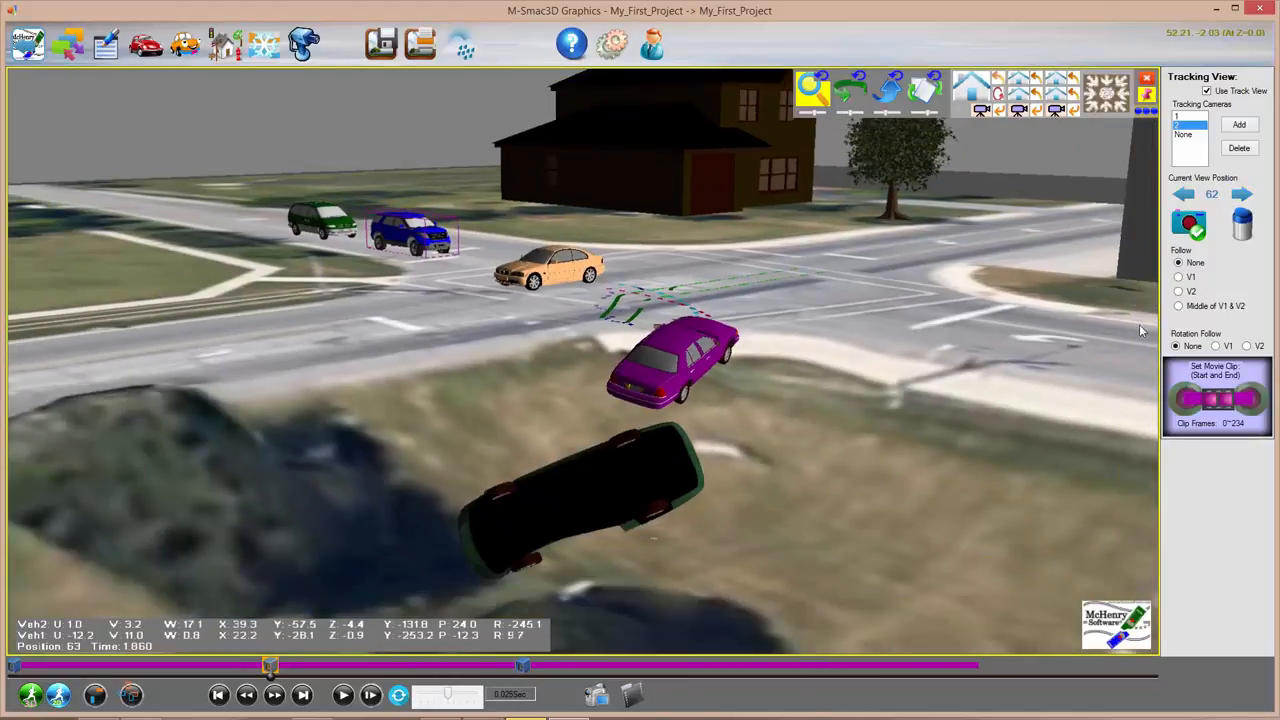
left_click(1190, 222)
left_click(1240, 195)
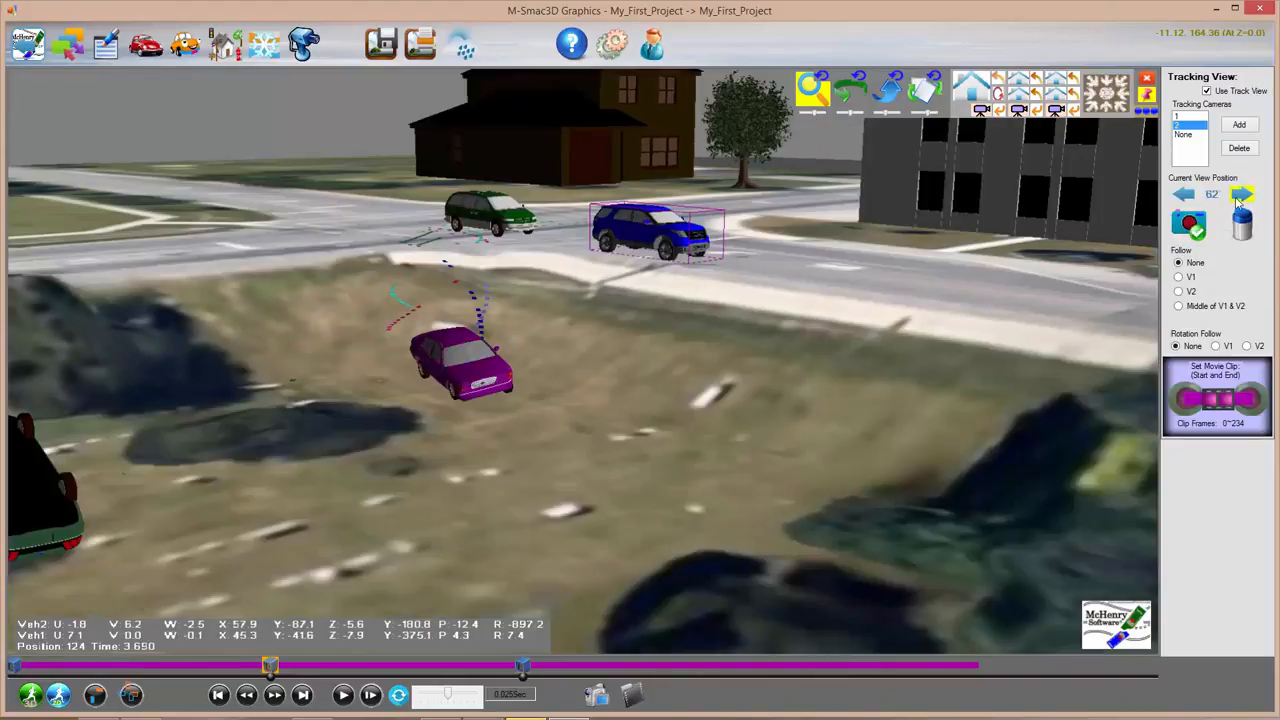
left_click_drag(485, 424, 808, 540)
left_click(1186, 226)
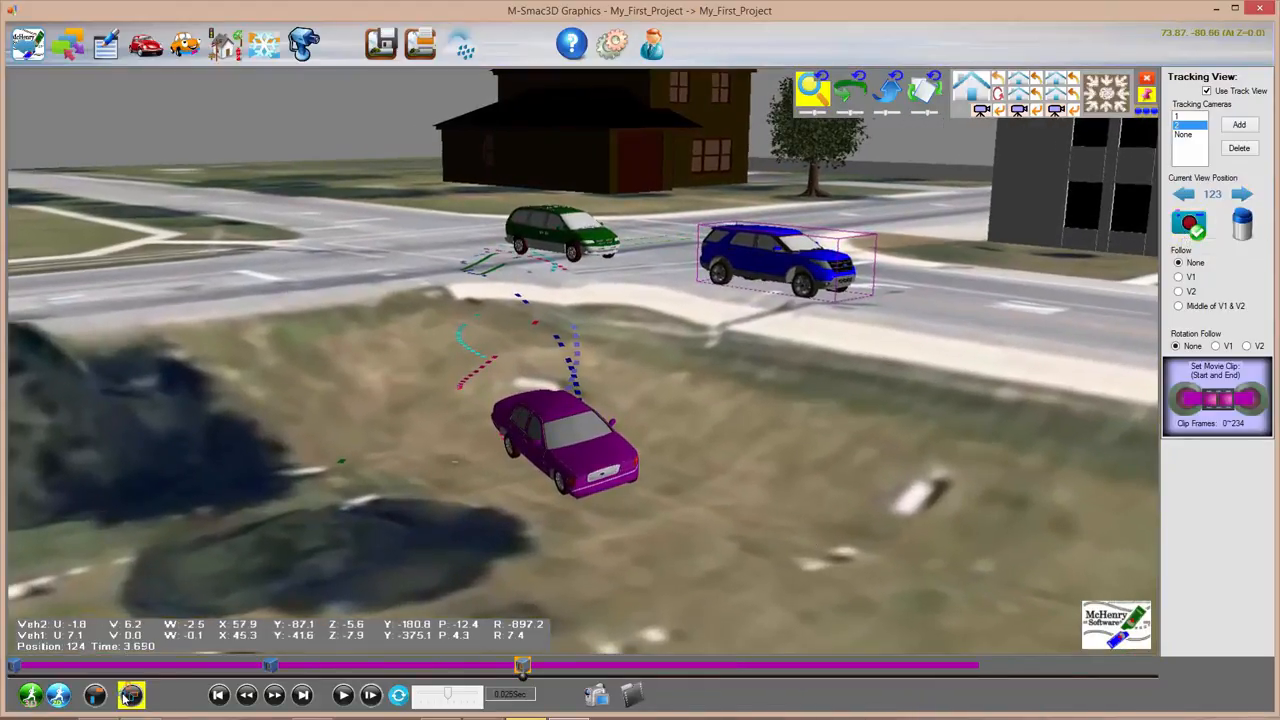
Step: Replay the animation with the revised camera 2 path, pausing at position 194 (time 5.781)
left_click(342, 694)
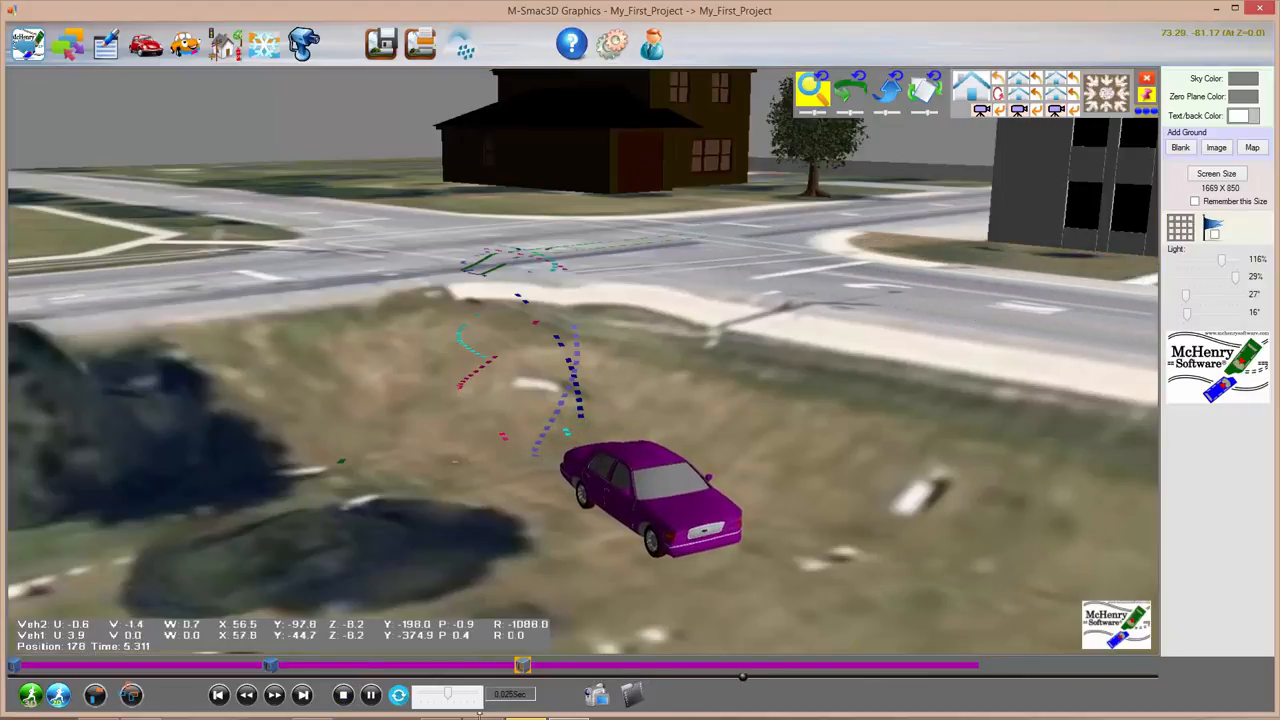
left_click(372, 697)
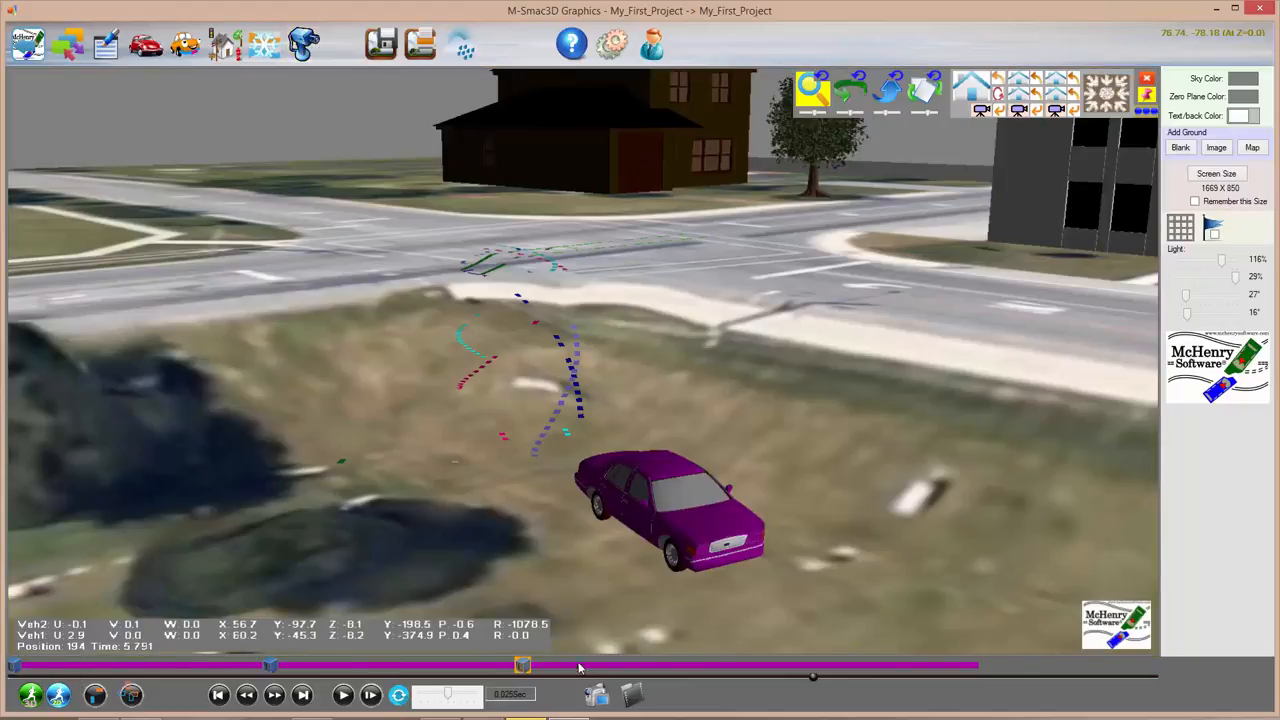
left_click(309, 46)
Step: Turn off Use Track View and try view presets, including overhead and straight-down views of the tire marks
left_click(1206, 91)
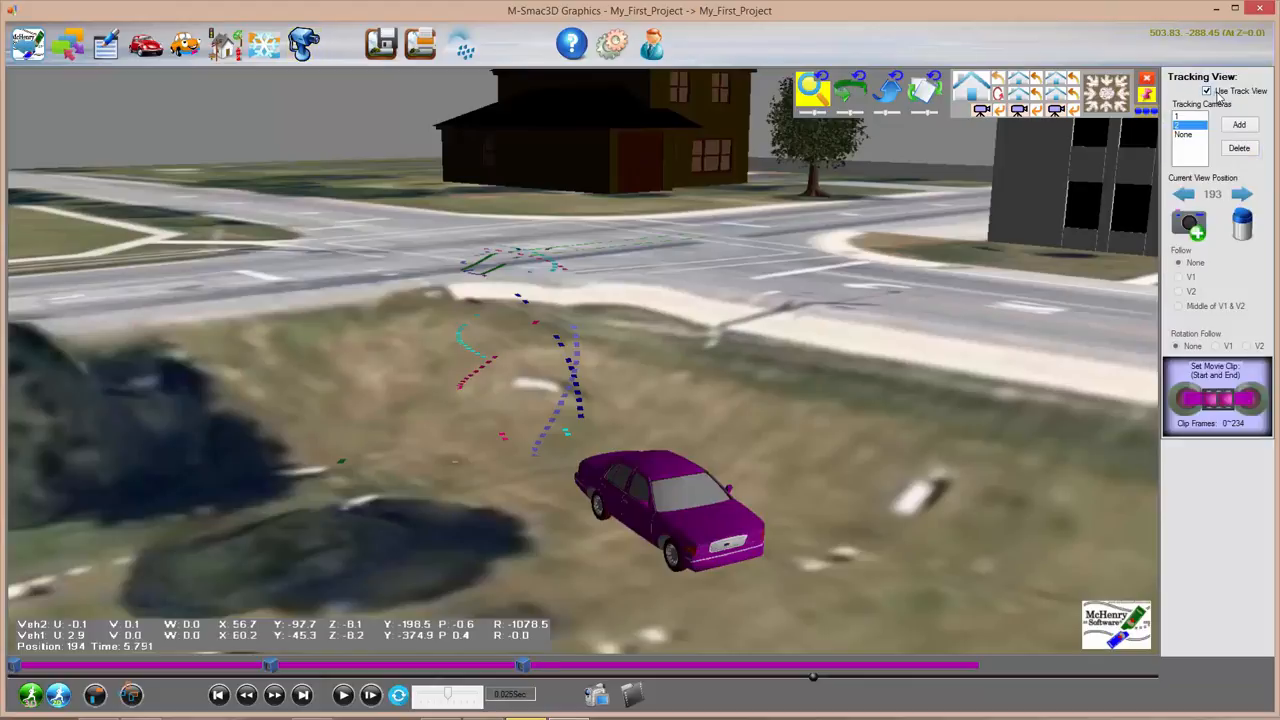
left_click(960, 92)
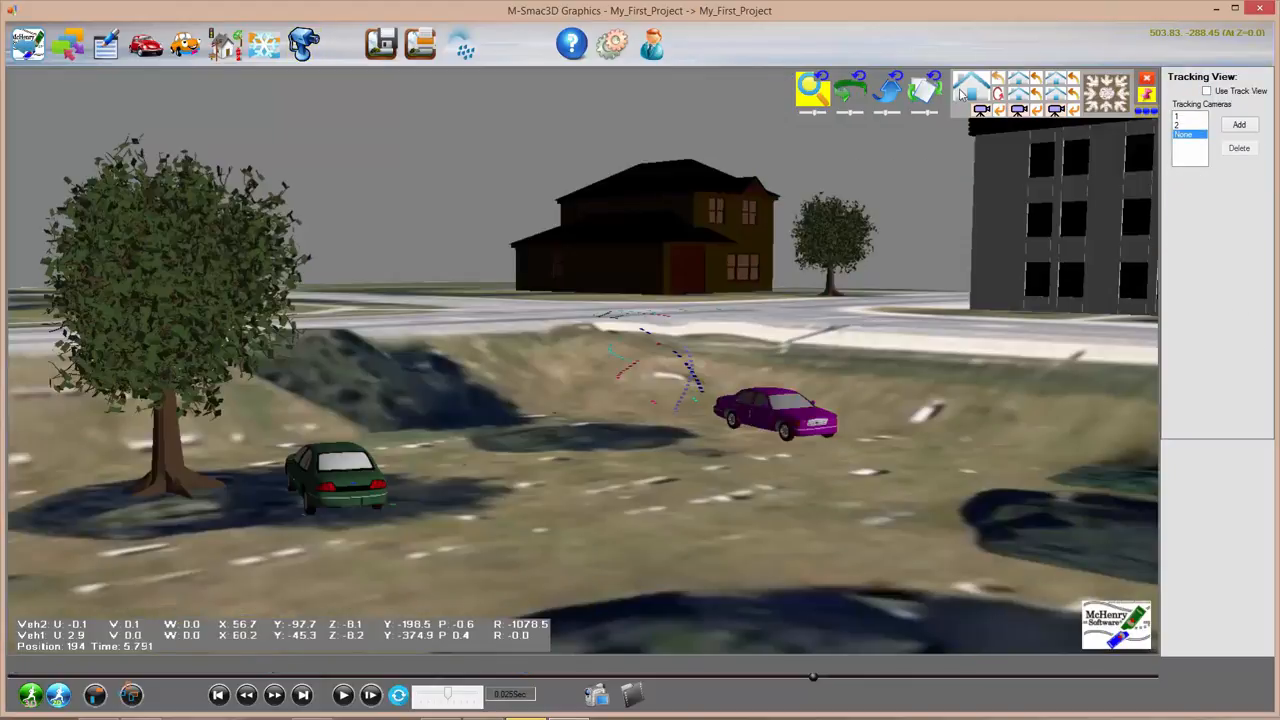
left_click(1024, 86)
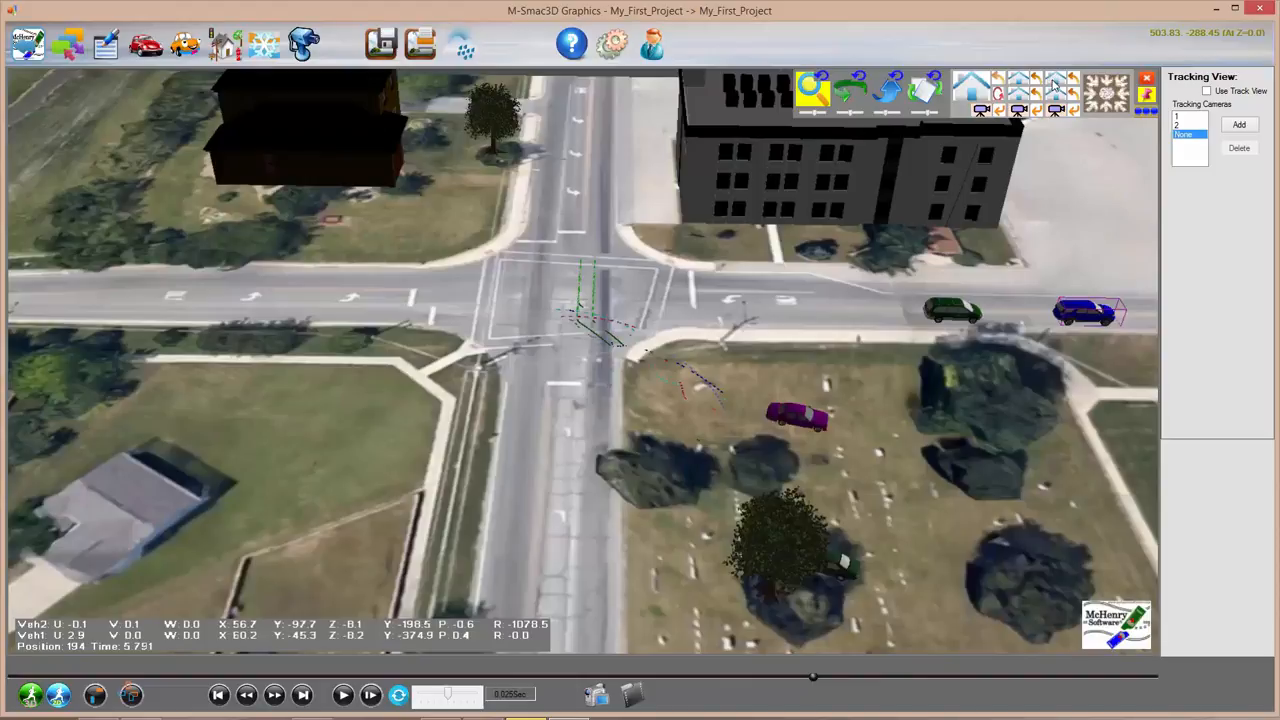
left_click(1050, 86)
left_click(1018, 100)
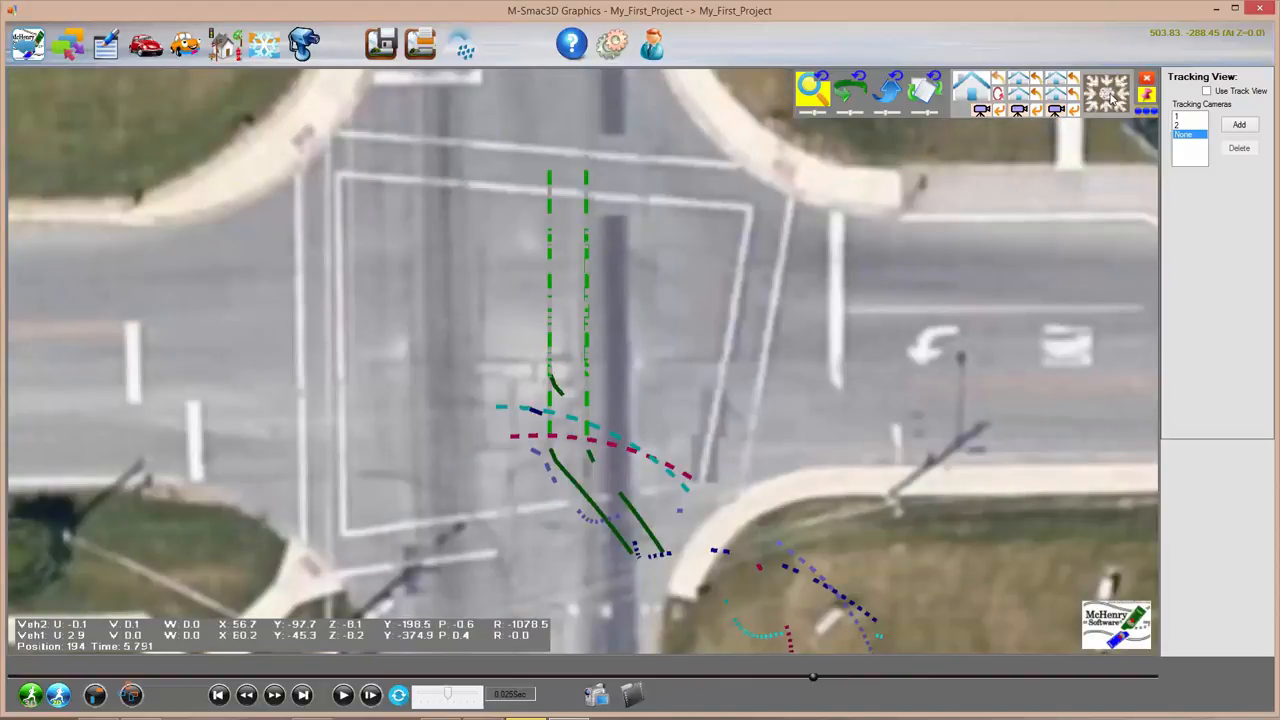
Step: Switch to positioned camera 1 and swing the view to include the purple car, vans and tree
left_click(981, 111)
left_click_drag(515, 508, 270, 520)
left_click_drag(442, 414, 0, 477)
left_click_drag(722, 421, 83, 505)
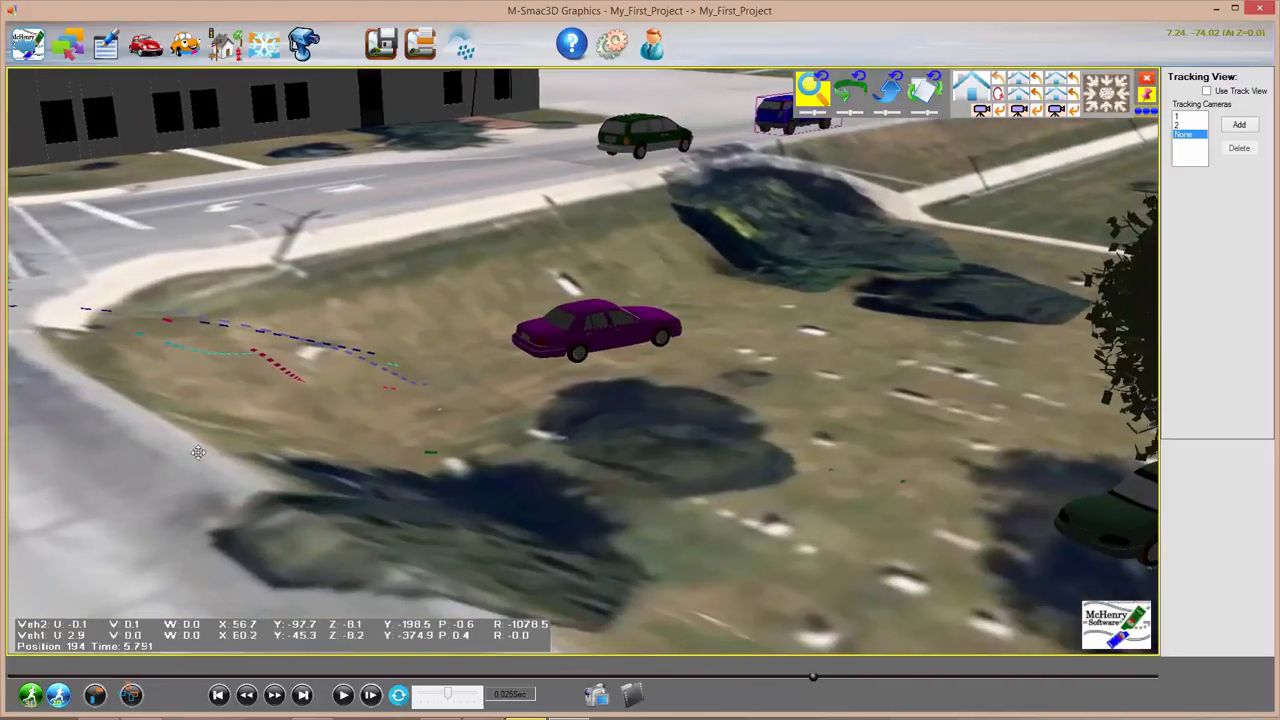
left_click_drag(198, 453, 296, 412)
left_click(1188, 139)
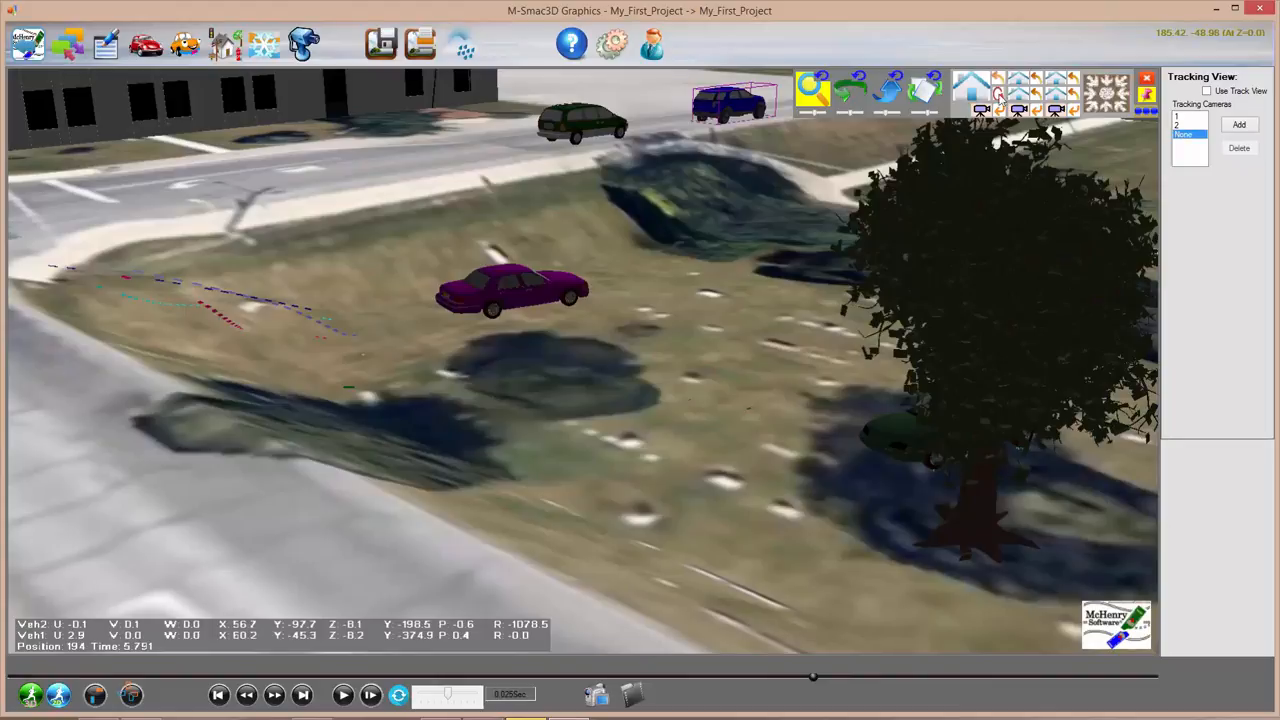
Step: Cancel Enter Camera Position and return to the ground-level view facing the house
left_click(997, 112)
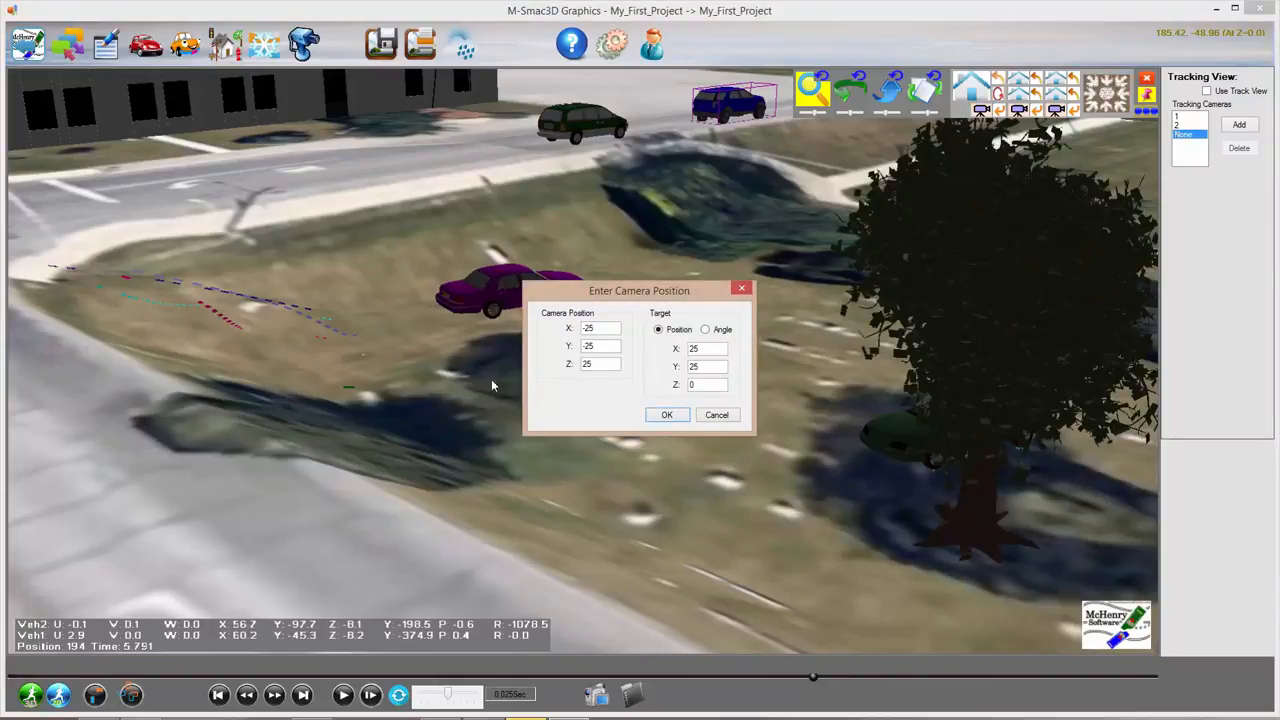
left_click(718, 414)
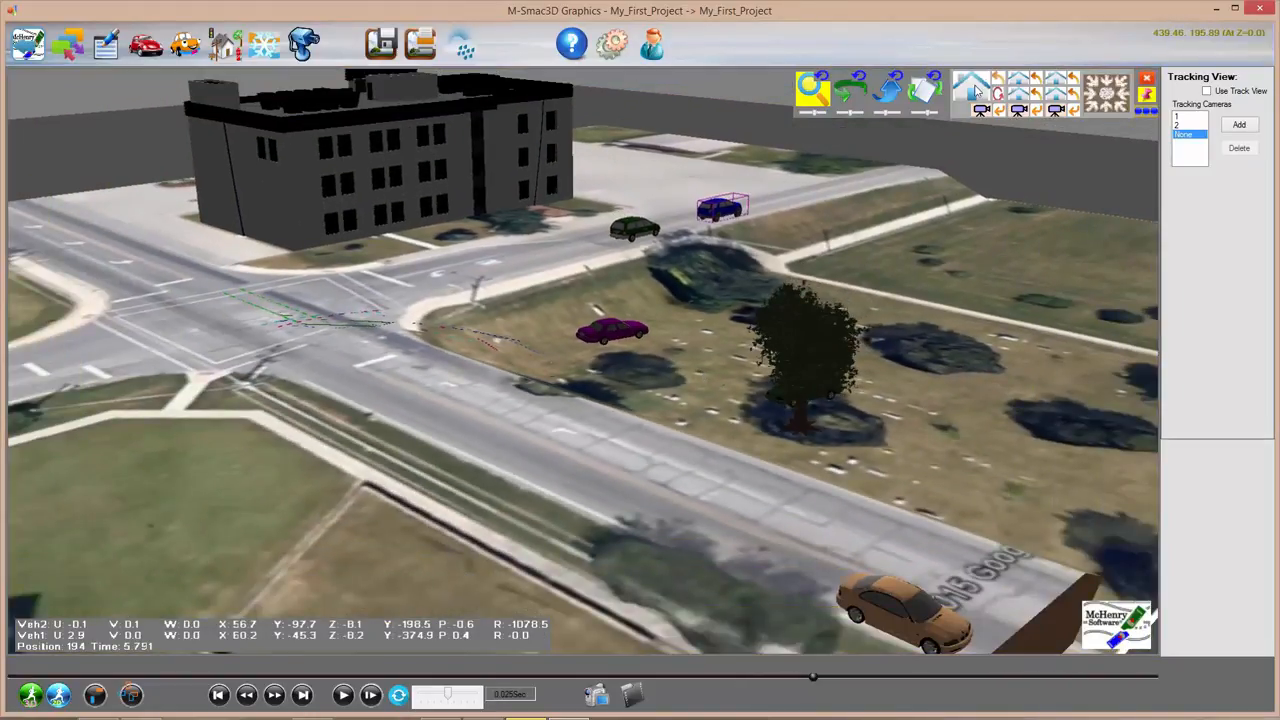
left_click(978, 92)
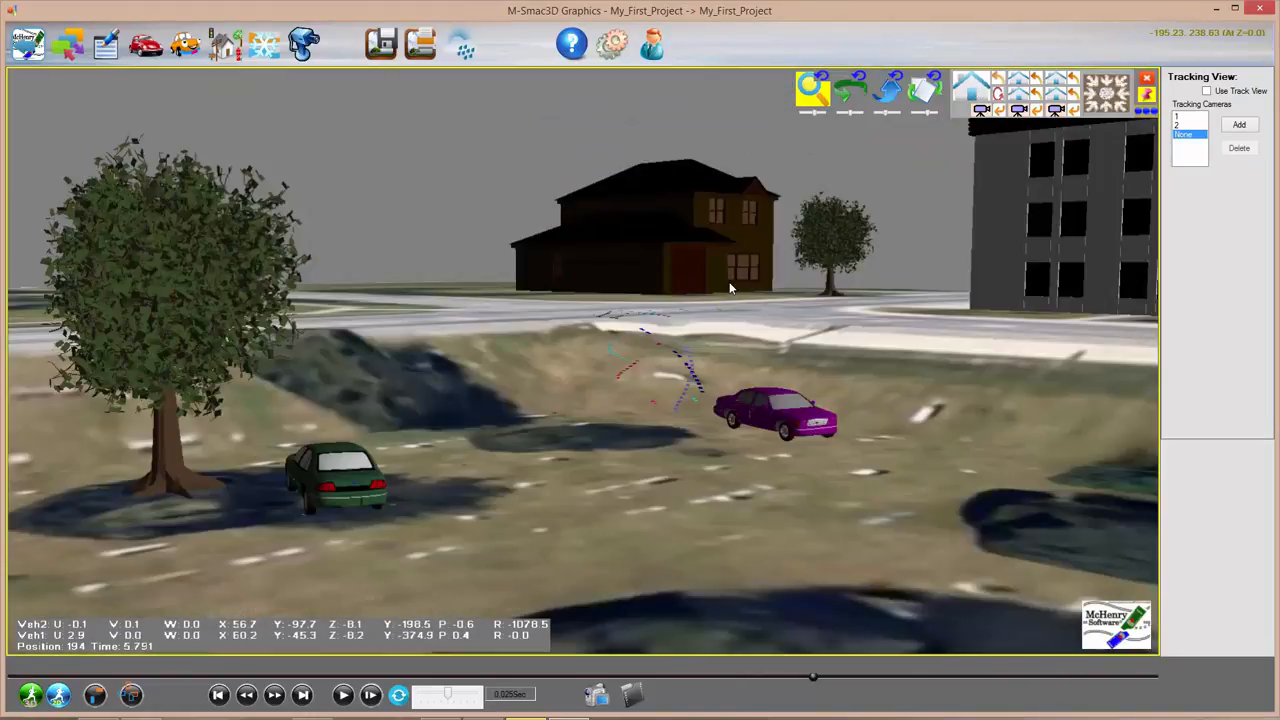